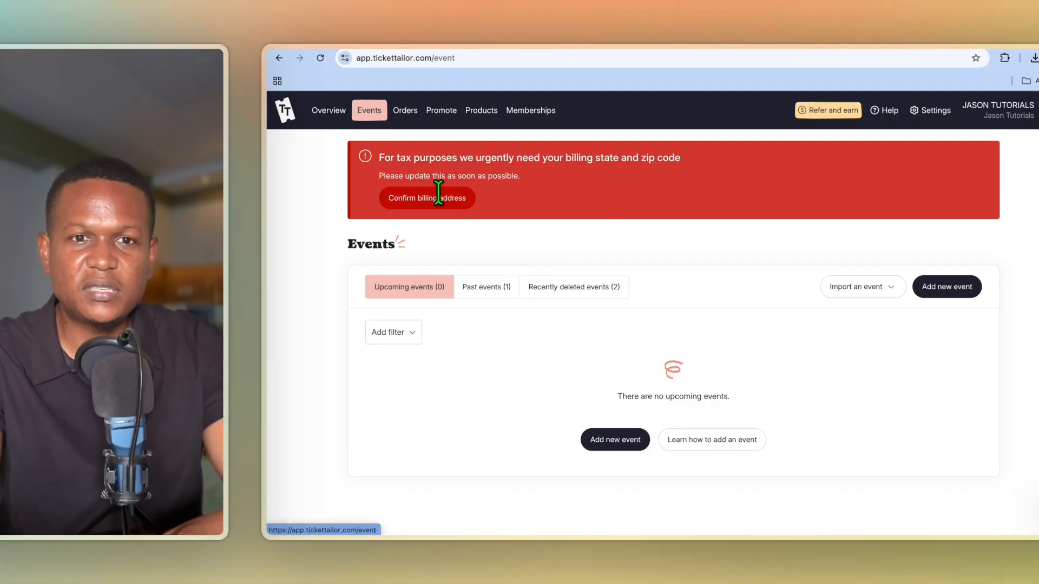
# Create a new event and name it Sunday Brunch.
pyautogui.click(615, 444)
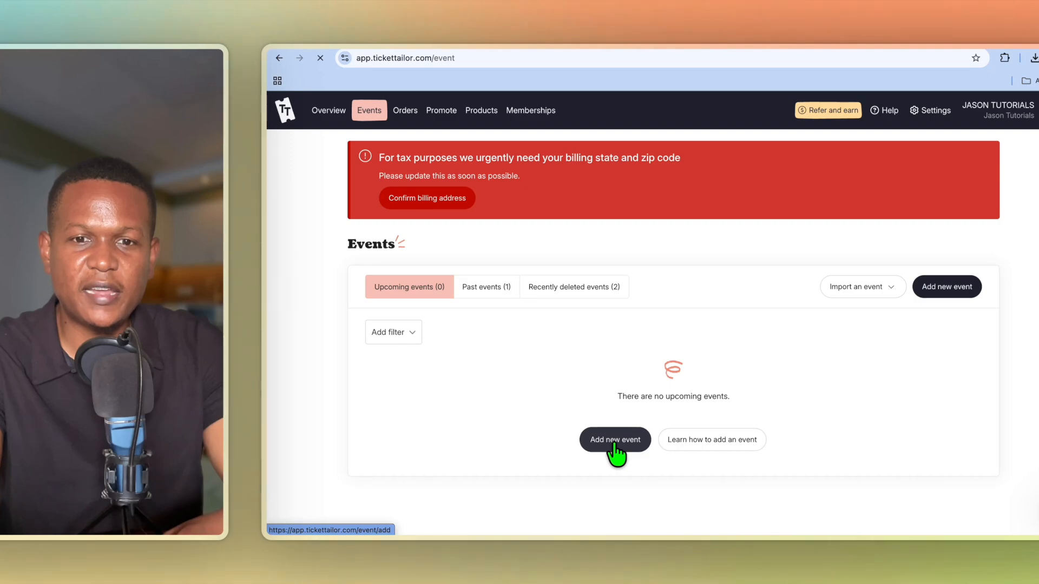
pyautogui.click(508, 350)
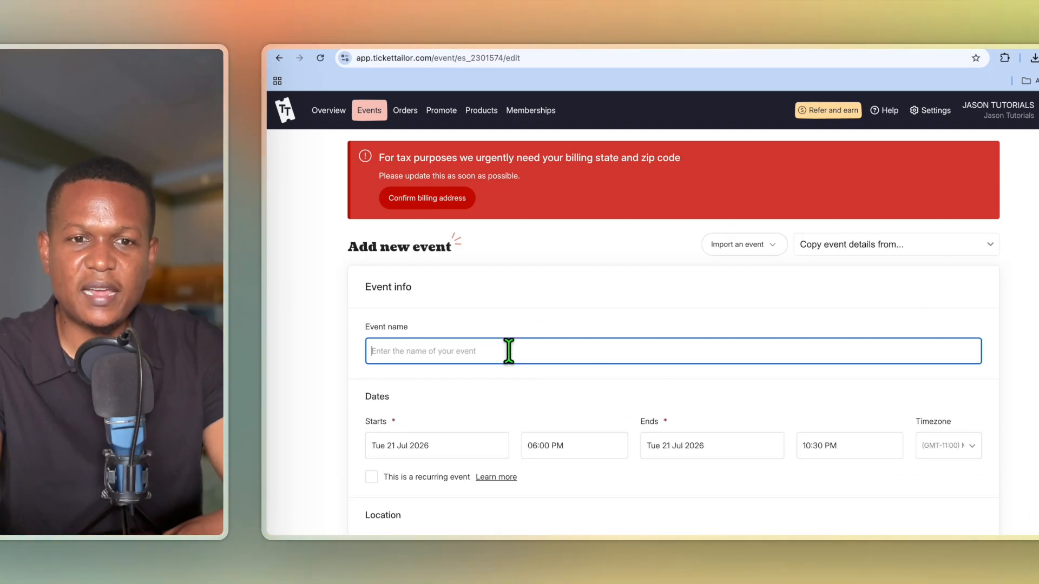
pyautogui.write('Sunday Brunch')
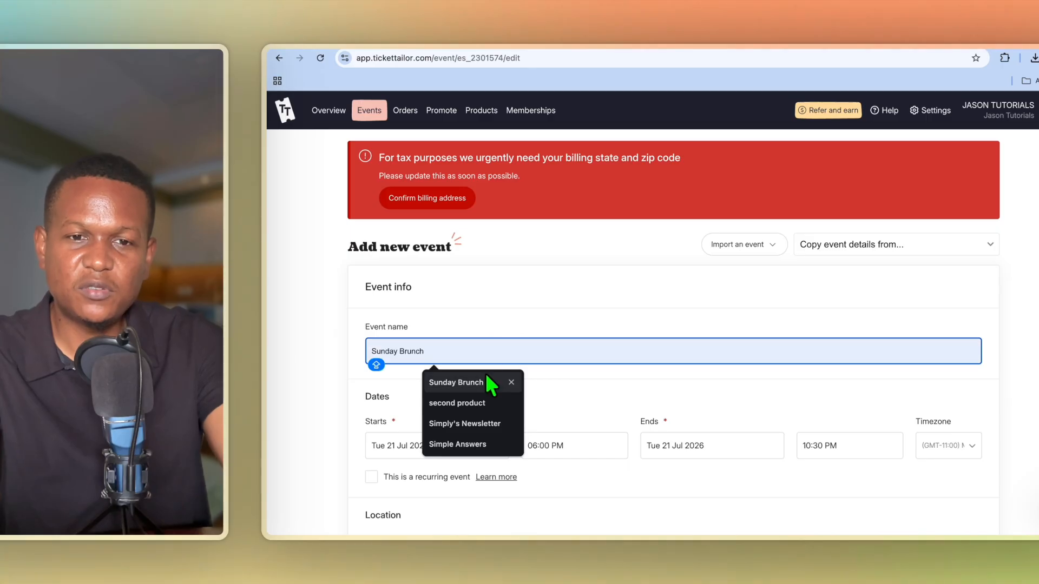
pyautogui.click(485, 374)
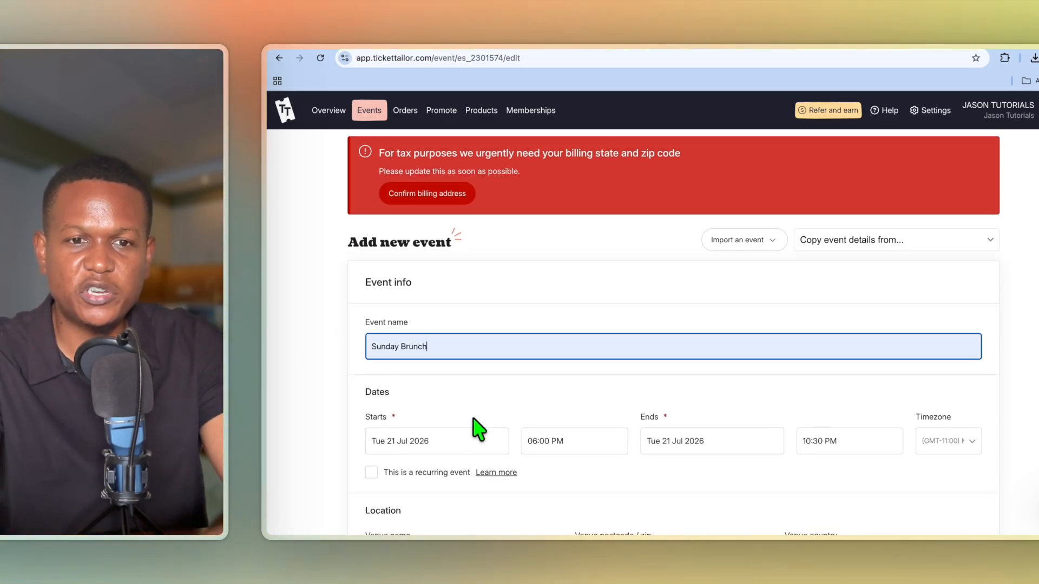
# Schedule it for Sunday 26 July 2026, from 11:00 AM to 02:00 PM.
pyautogui.click(444, 436)
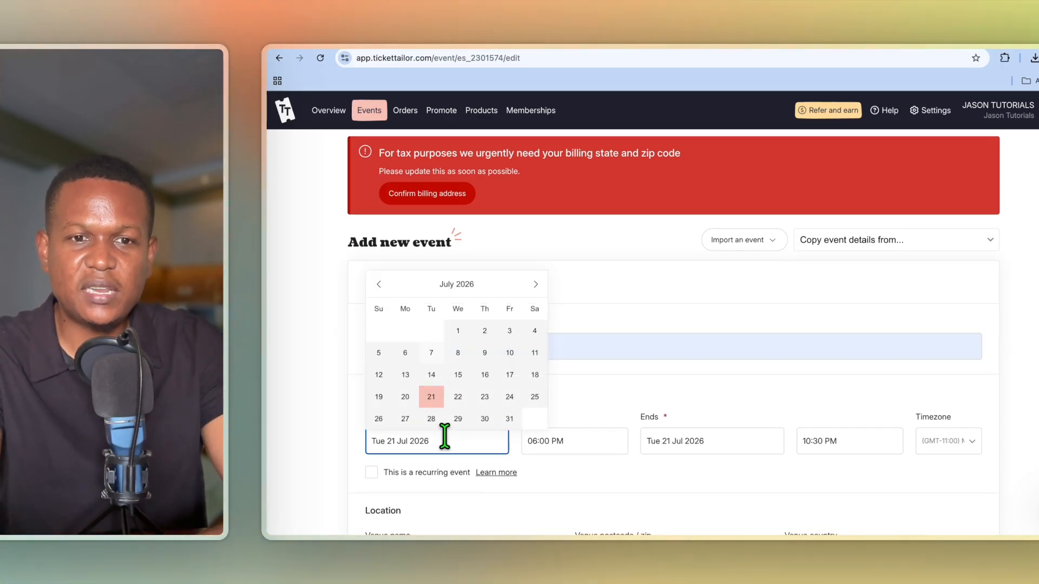
pyautogui.click(379, 419)
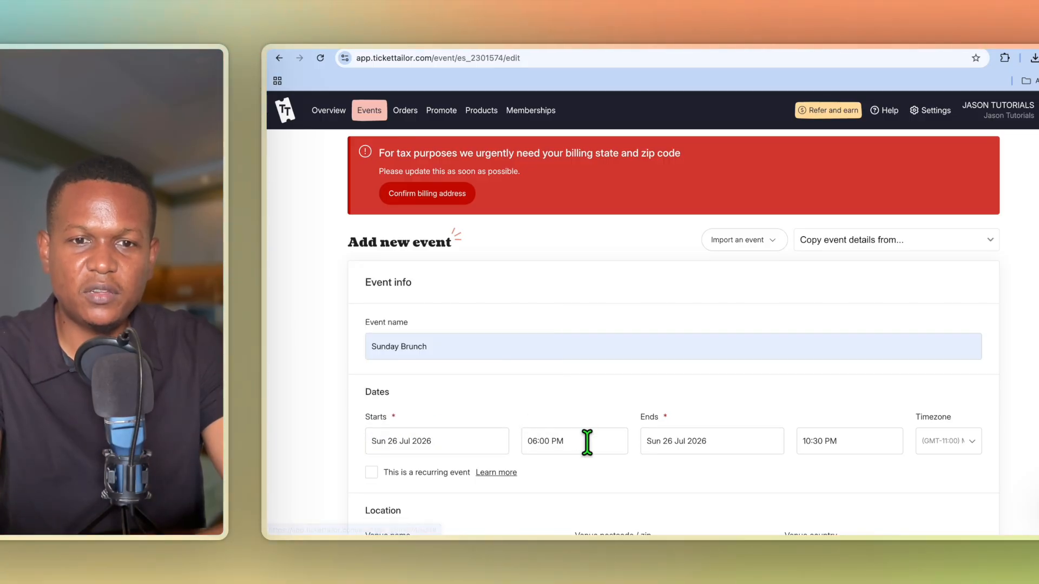
pyautogui.click(587, 441)
pyautogui.scroll(5, 547, 417)
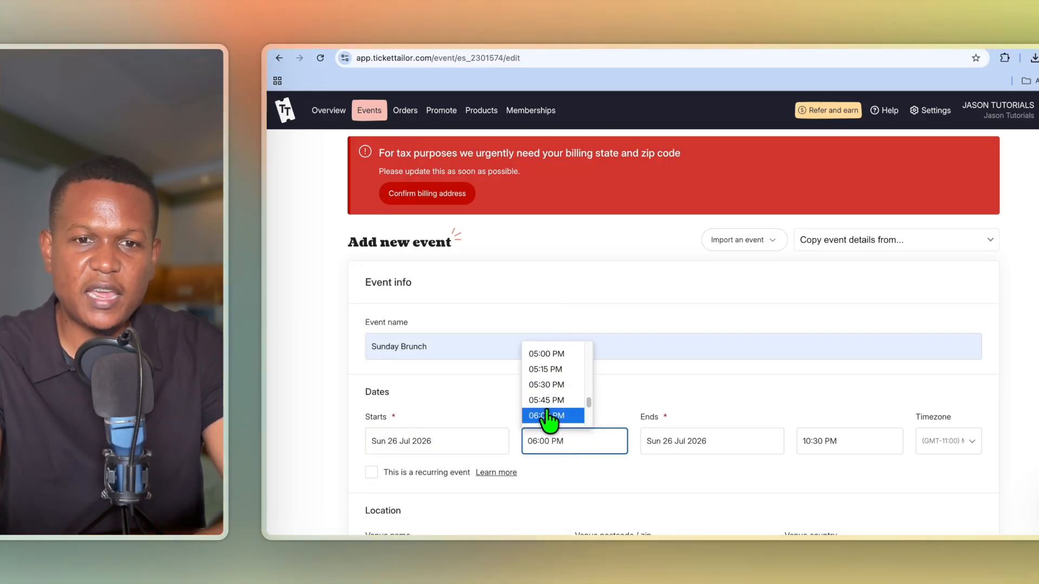
pyautogui.scroll(9, 548, 419)
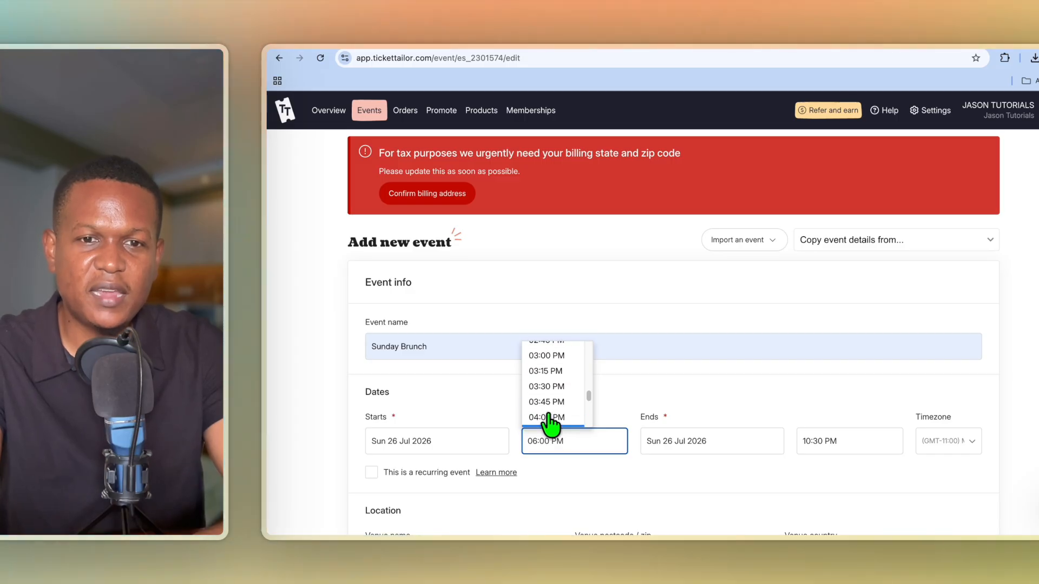
pyautogui.click(547, 351)
pyautogui.click(825, 442)
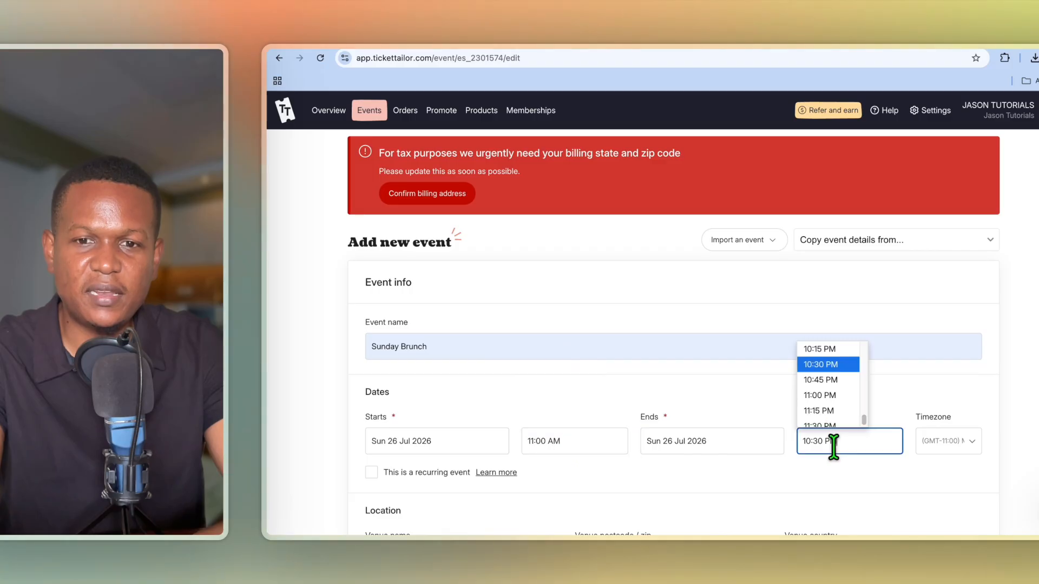
pyautogui.scroll(12, 852, 415)
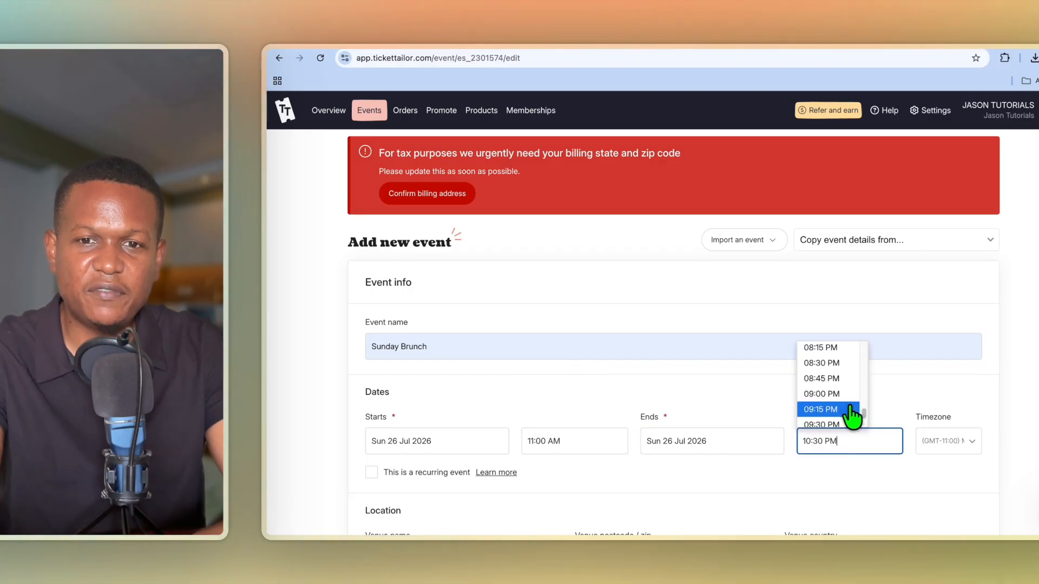
pyautogui.scroll(1, 851, 410)
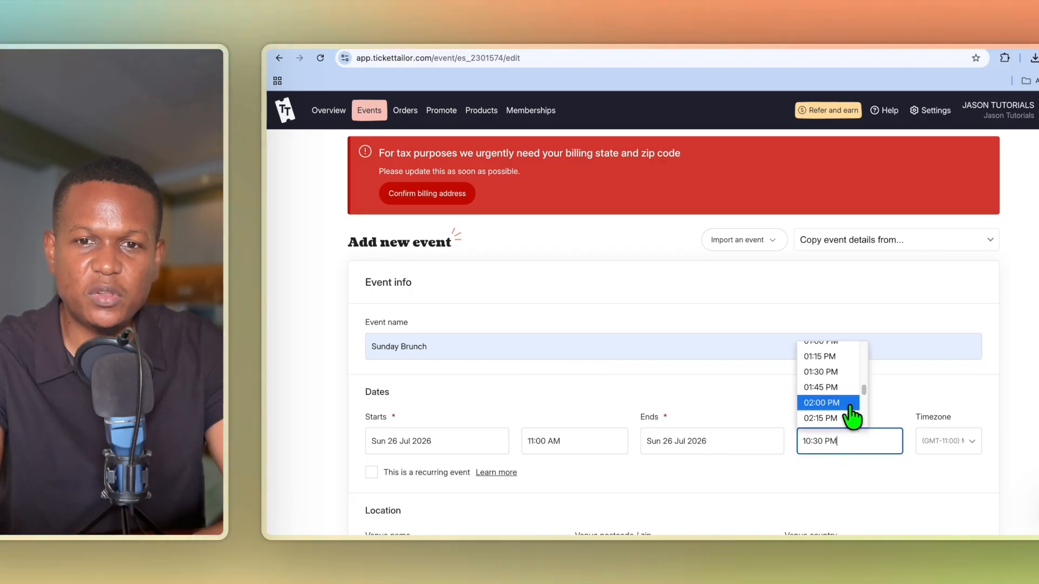
pyautogui.click(823, 405)
pyautogui.scroll(-2, 690, 499)
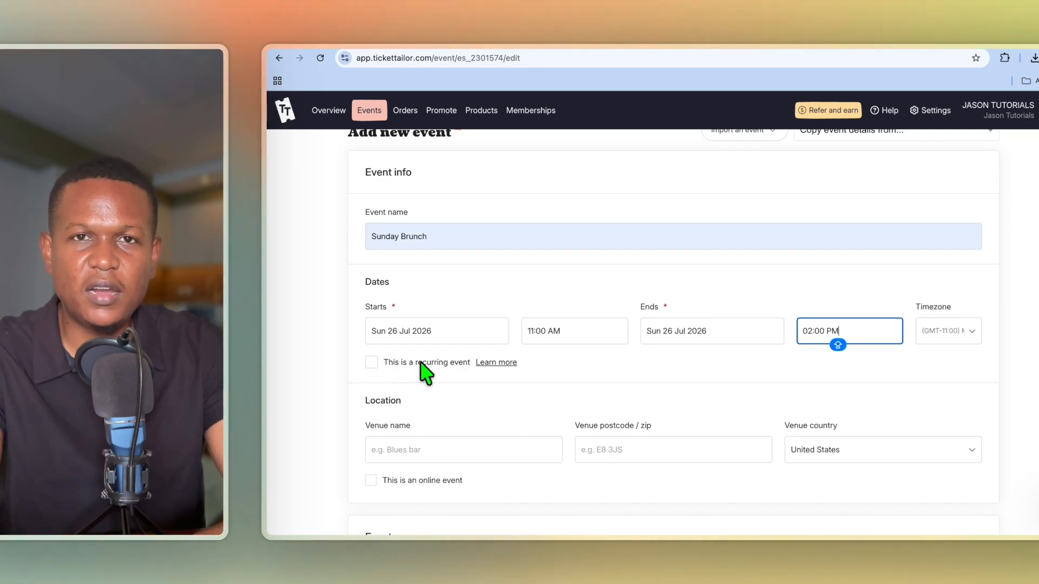
# Try the online event option and its platform list, then revert to an in-person venue.
pyautogui.scroll(-1, 477, 456)
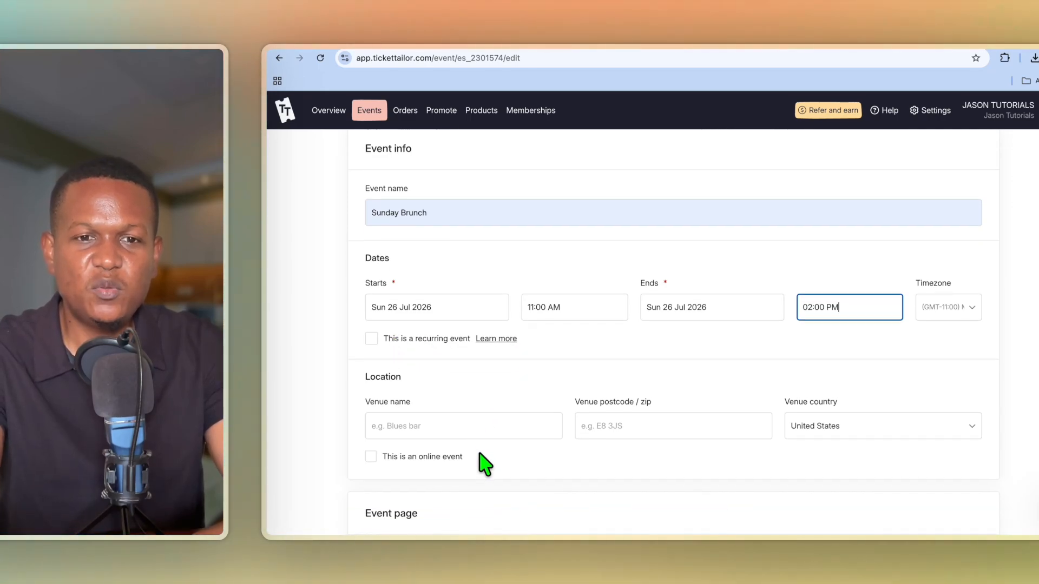
pyautogui.click(457, 428)
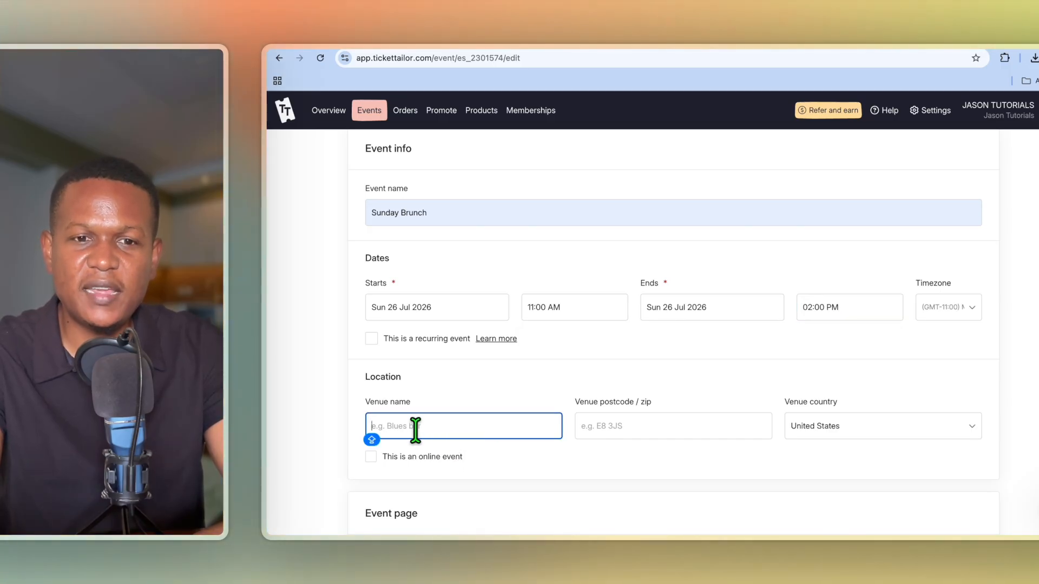
pyautogui.click(415, 469)
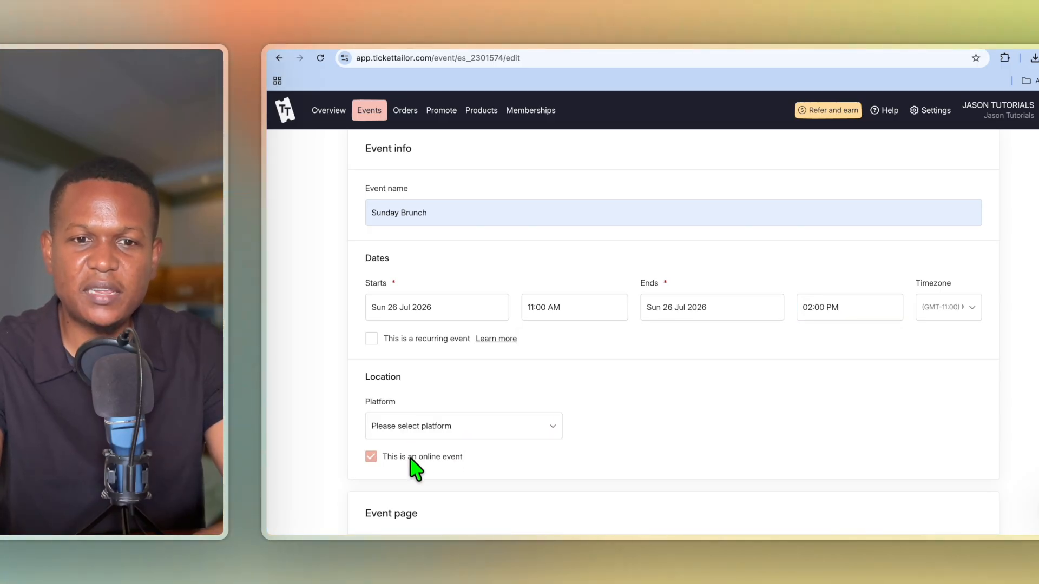
pyautogui.click(448, 427)
pyautogui.click(598, 441)
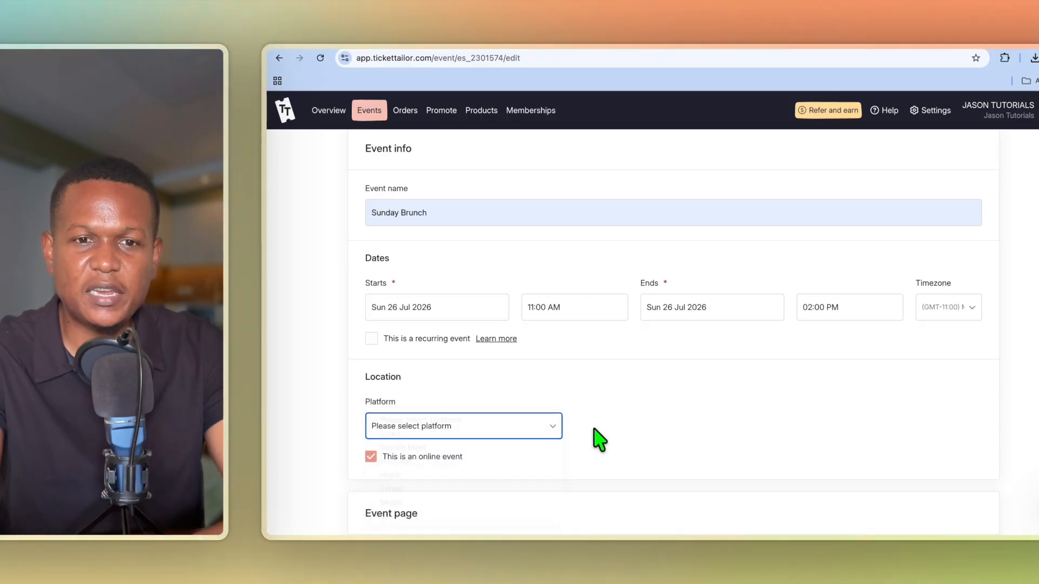
pyautogui.click(424, 457)
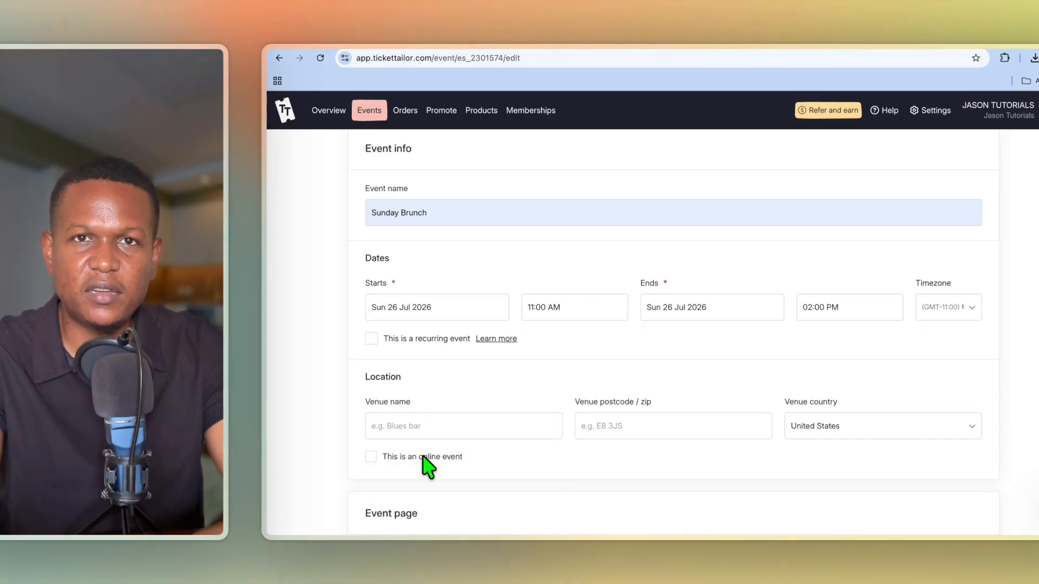
# Name the venue TEST VENUE and fill postcode 33206 from the saved suggestion.
pyautogui.click(434, 433)
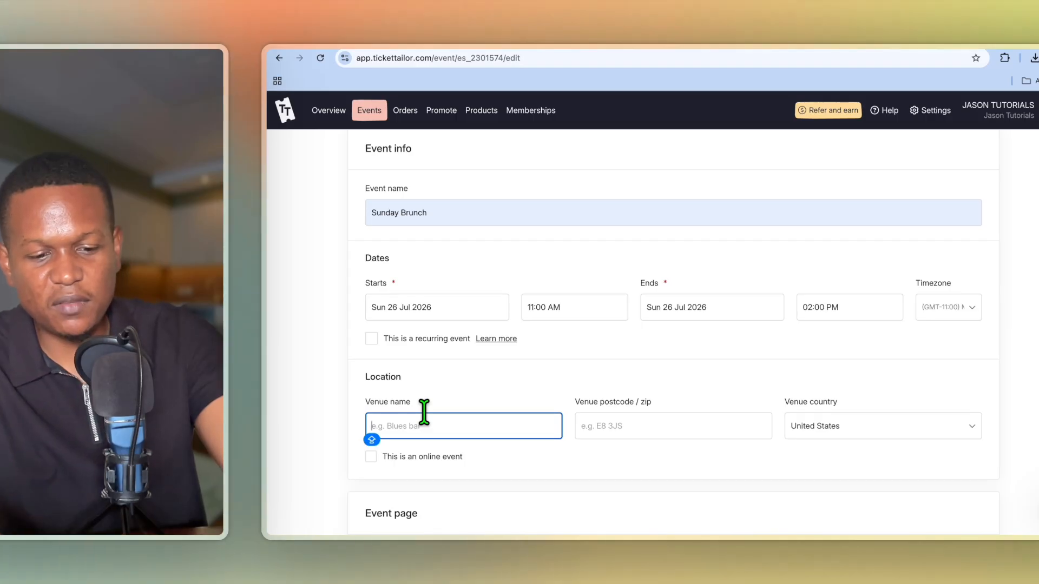
pyautogui.write('TEST')
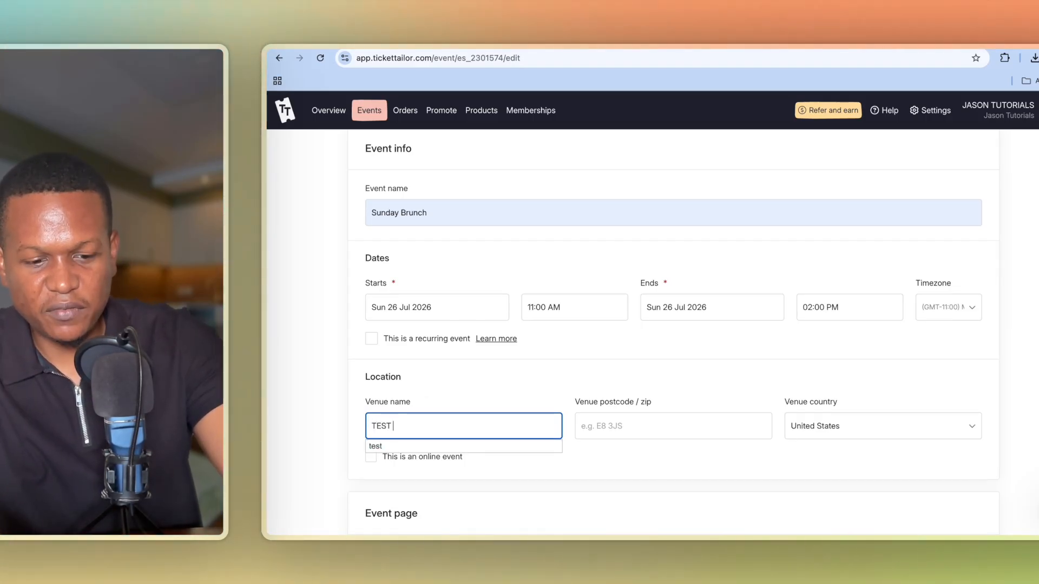
pyautogui.write(' VENUE')
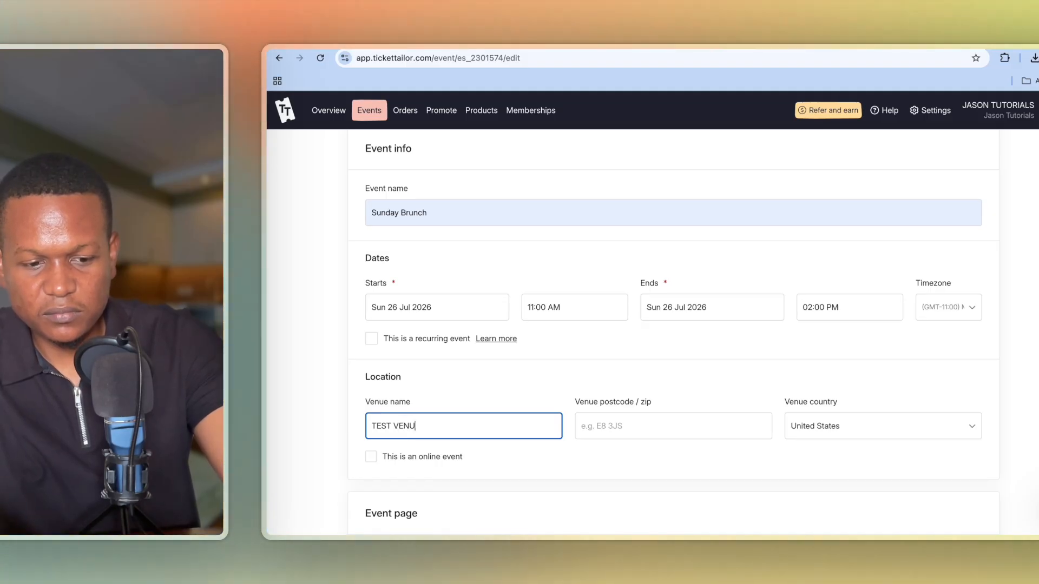
pyautogui.click(647, 426)
pyautogui.click(665, 472)
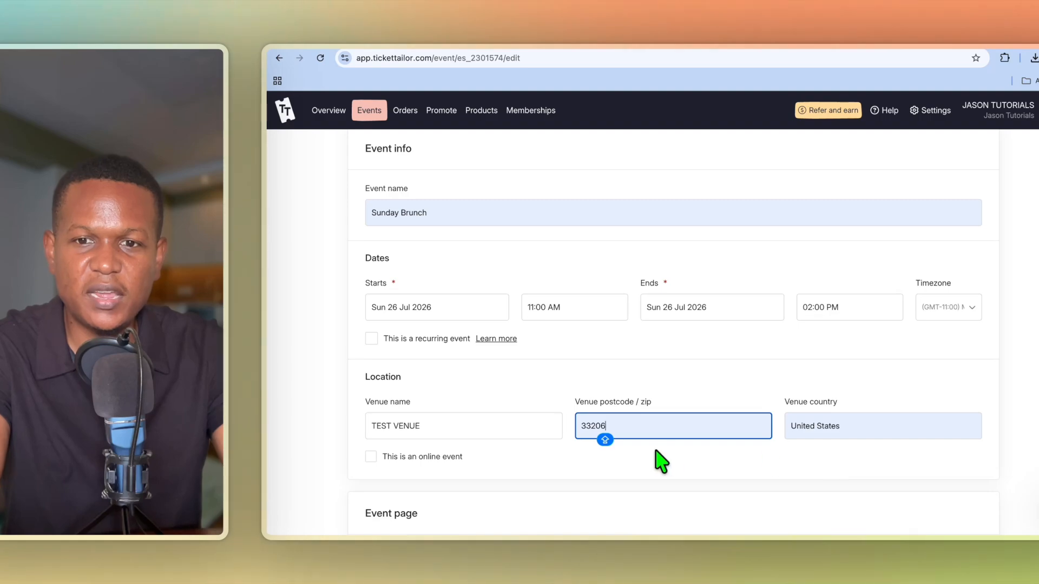
pyautogui.scroll(-5, 668, 460)
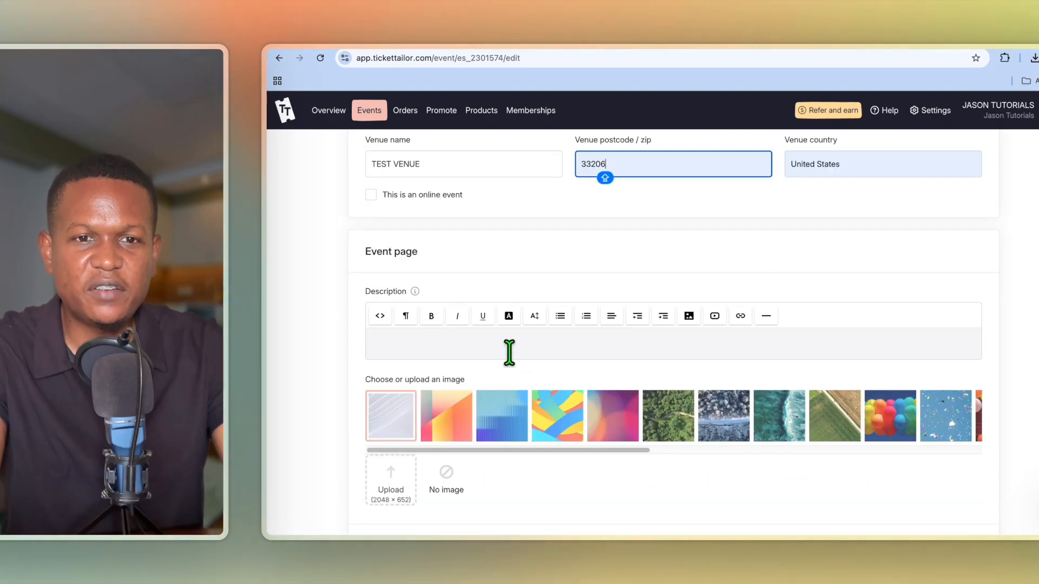
pyautogui.click(436, 342)
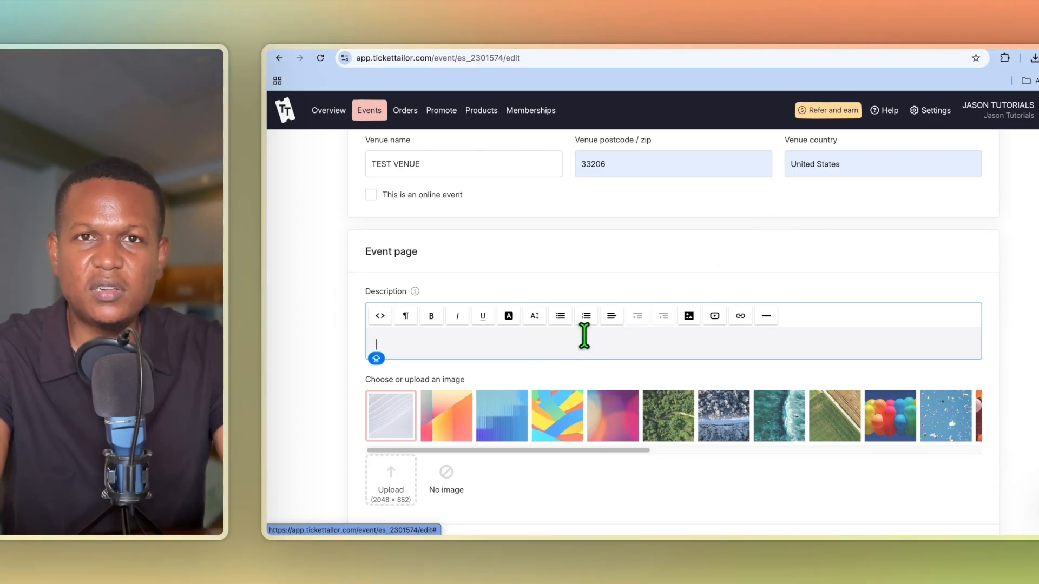
pyautogui.click(543, 340)
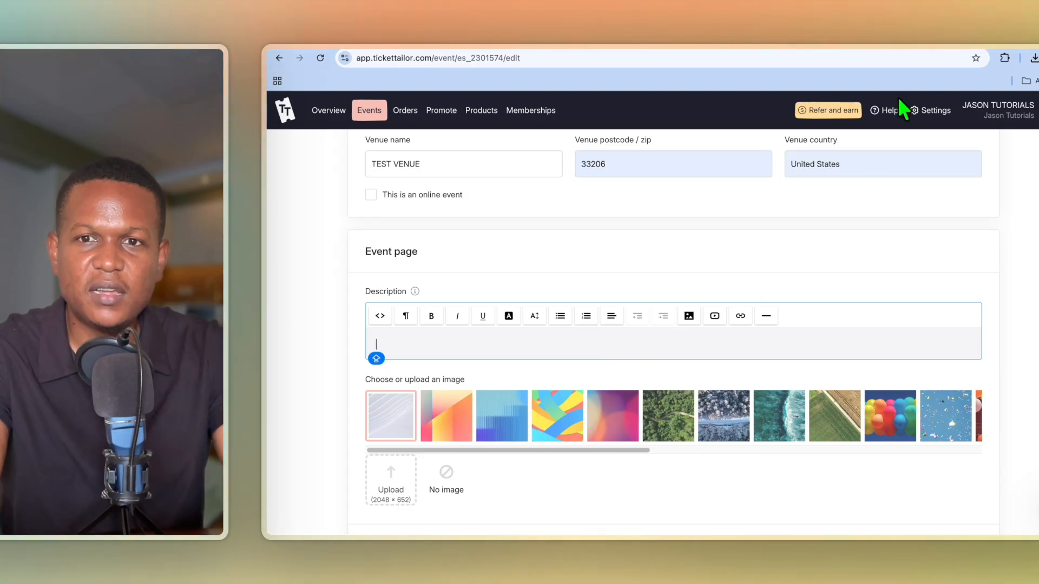
# In Canva, search new designs for 'EVE' to reach the Bottomless Brunch Sunday flyer.
pyautogui.click(912, 52)
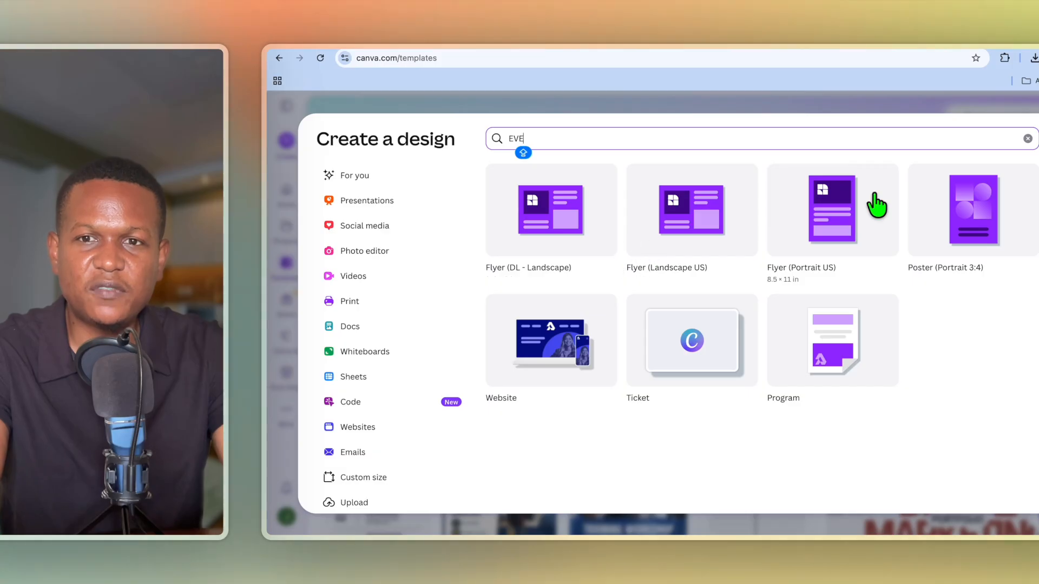
pyautogui.press('Escape')
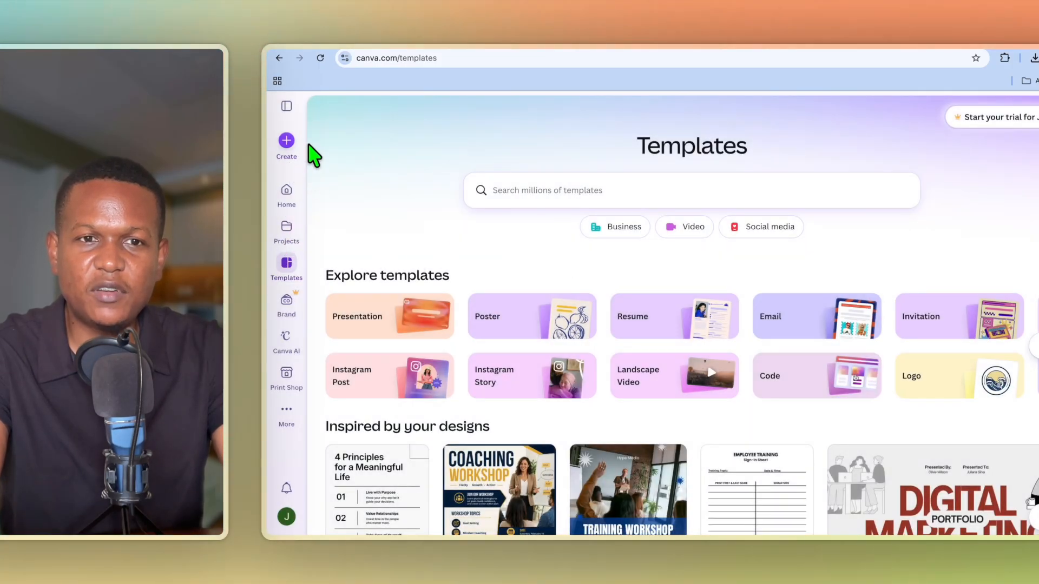
pyautogui.click(286, 141)
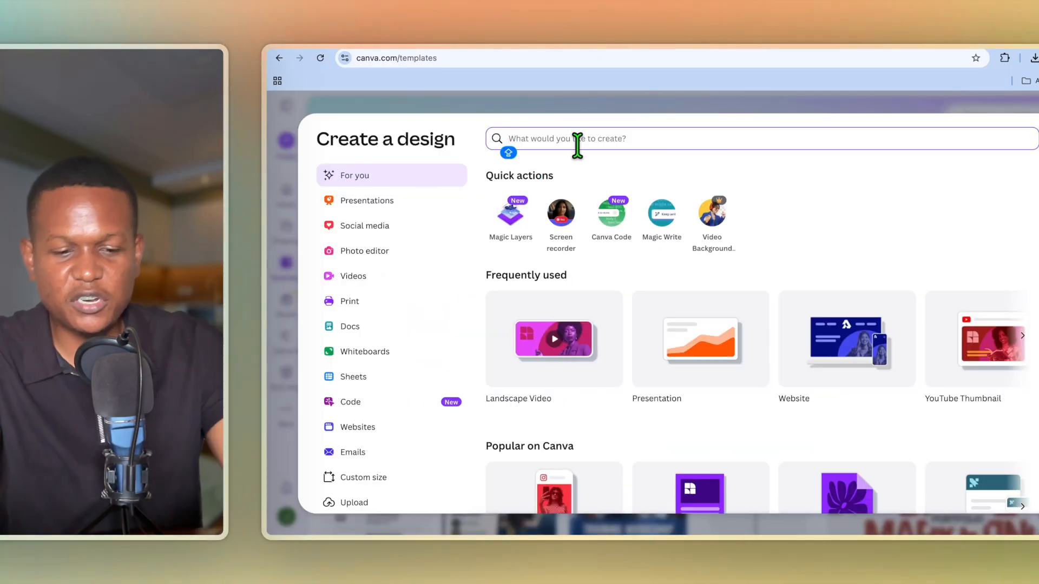
pyautogui.write('EVE')
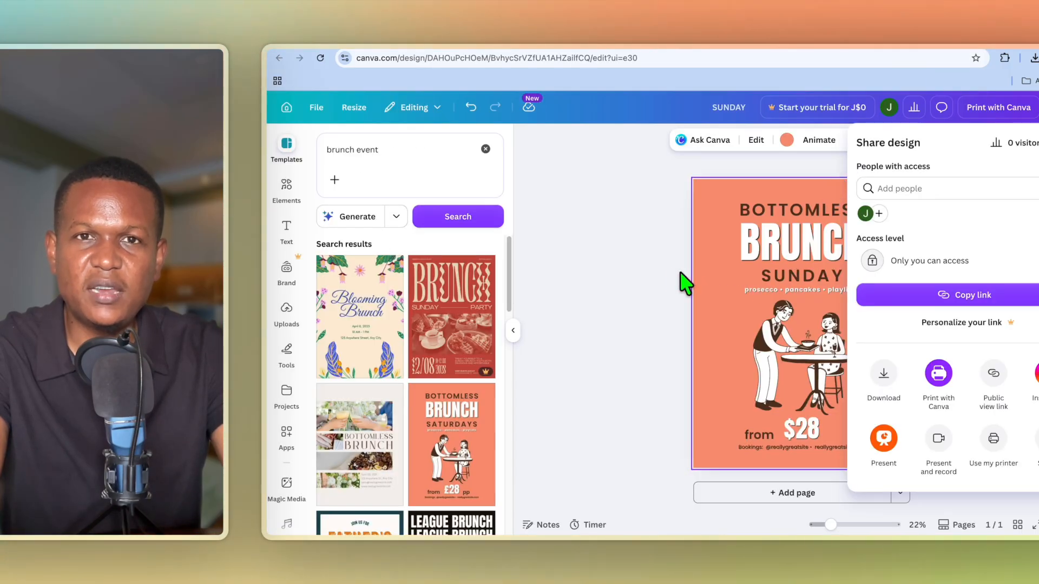
# Review the brunch flyer, bring up its Share and download options, then return to Ticket Tailor.
pyautogui.click(664, 282)
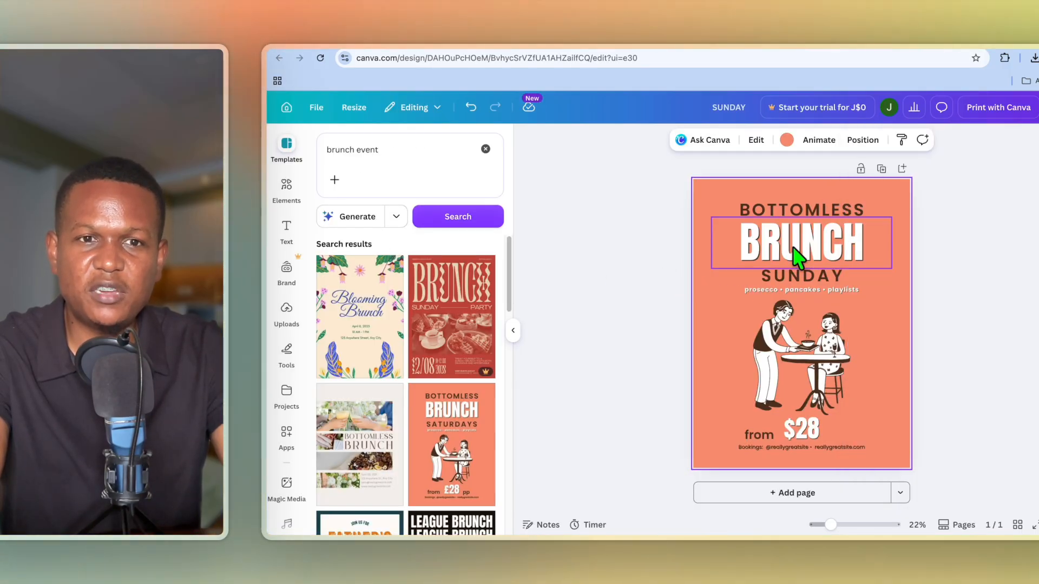
pyautogui.click(285, 151)
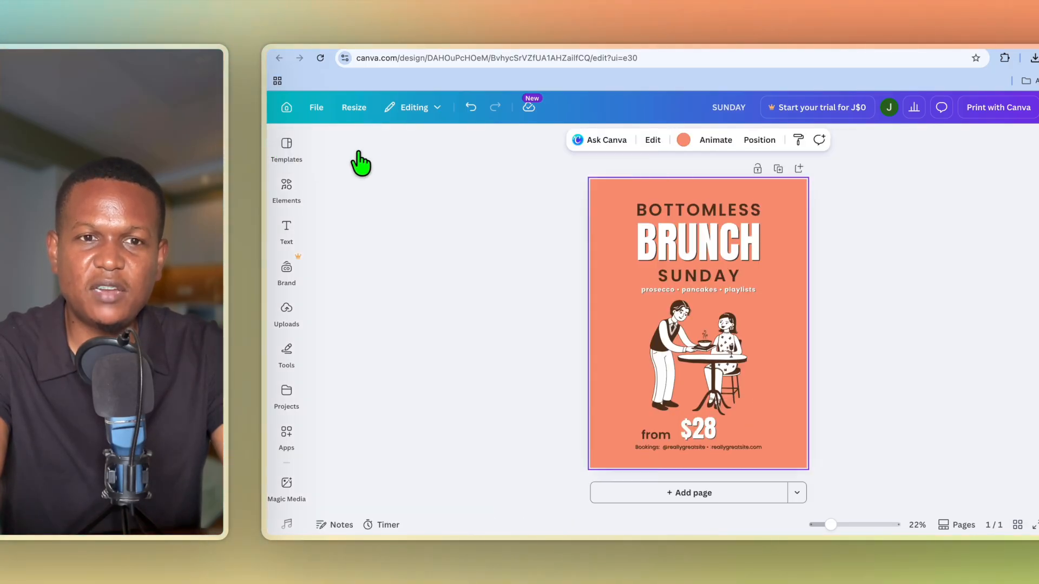
pyautogui.click(287, 151)
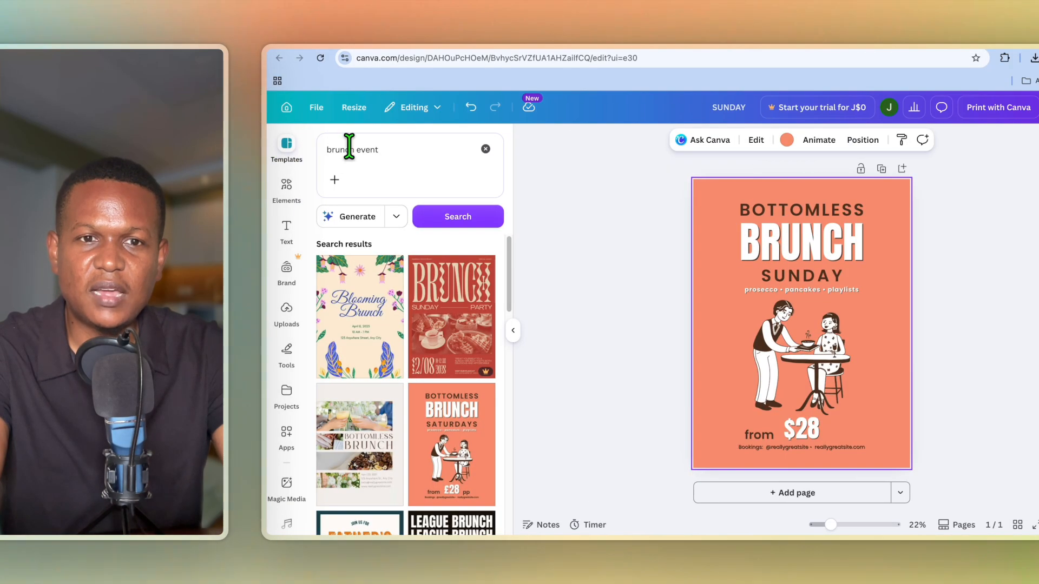
pyautogui.click(420, 158)
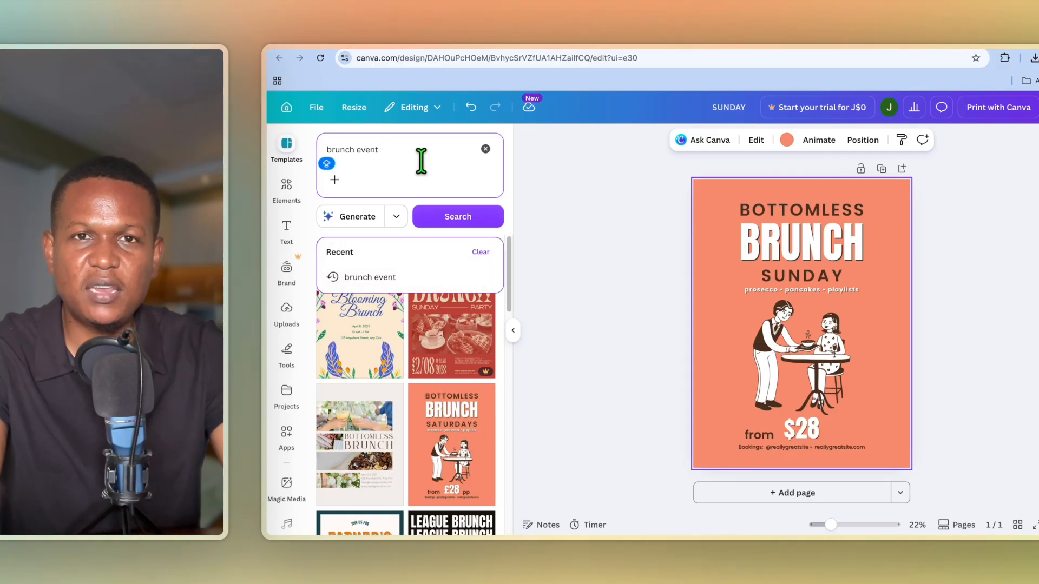
pyautogui.scroll(-1, 417, 364)
pyautogui.scroll(1, 422, 364)
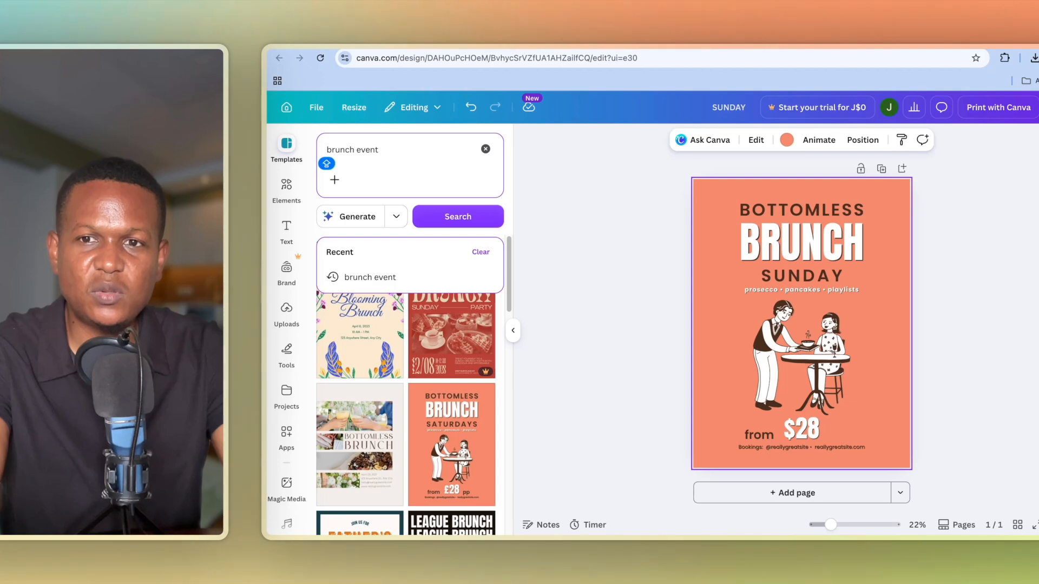
pyautogui.click(1038, 107)
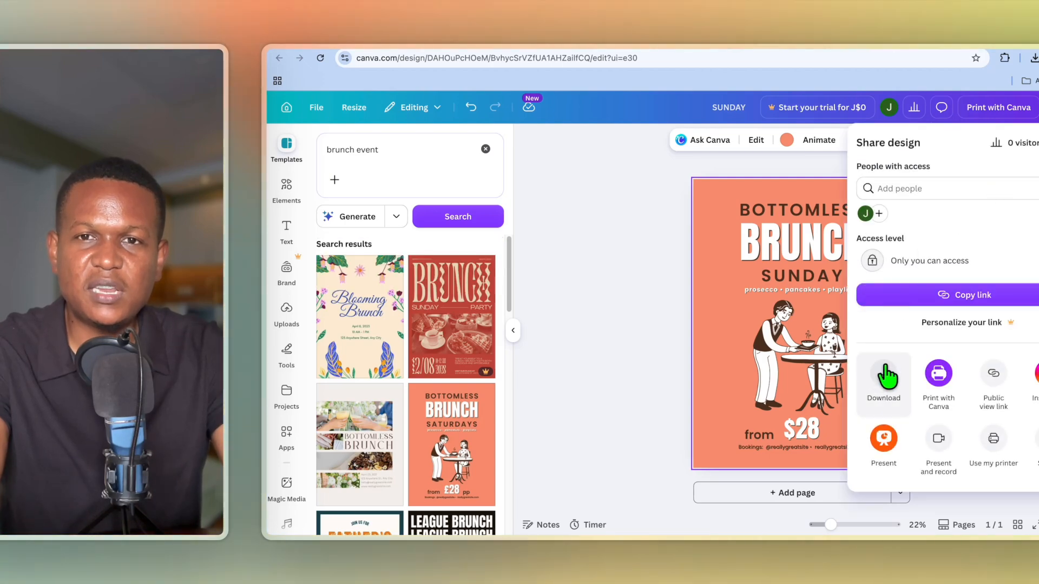
pyautogui.click(875, 52)
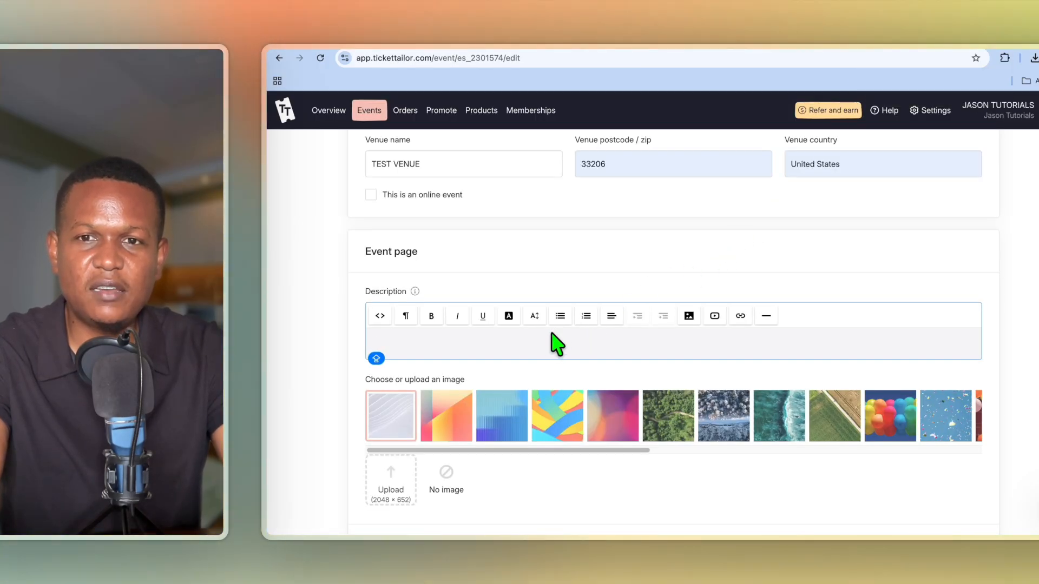
# Drag the downloaded SUNDAY.png flyer from Chrome's downloads into the event Description.
pyautogui.click(1035, 59)
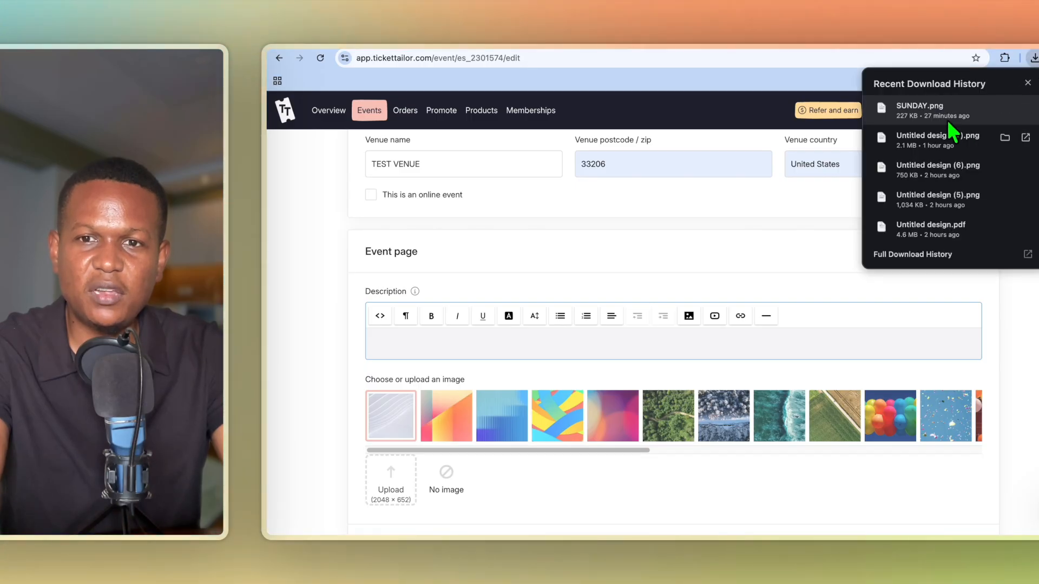
pyautogui.moveTo(937, 112); pyautogui.dragTo(582, 348)
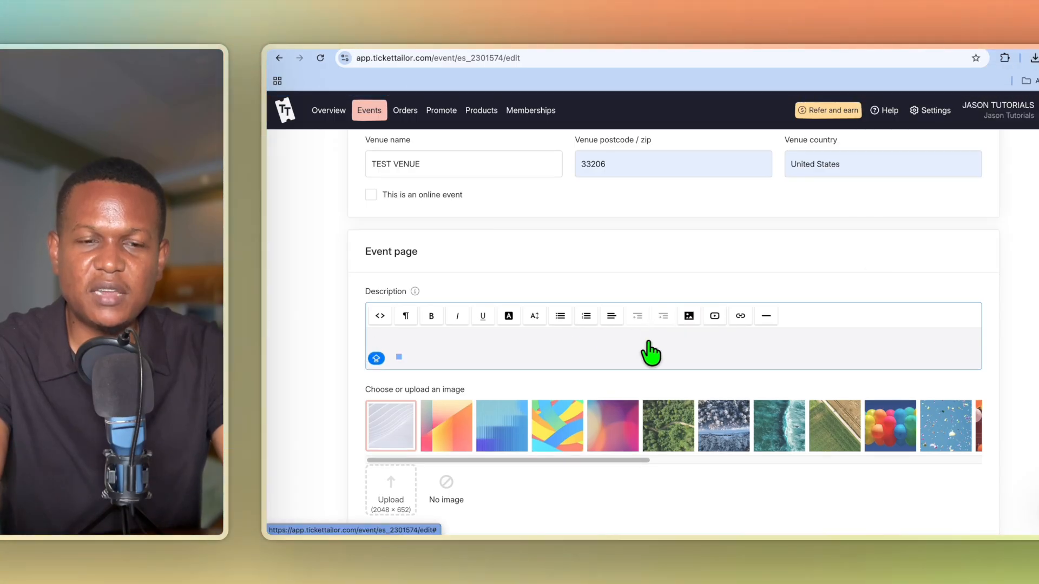
pyautogui.scroll(-5, 579, 381)
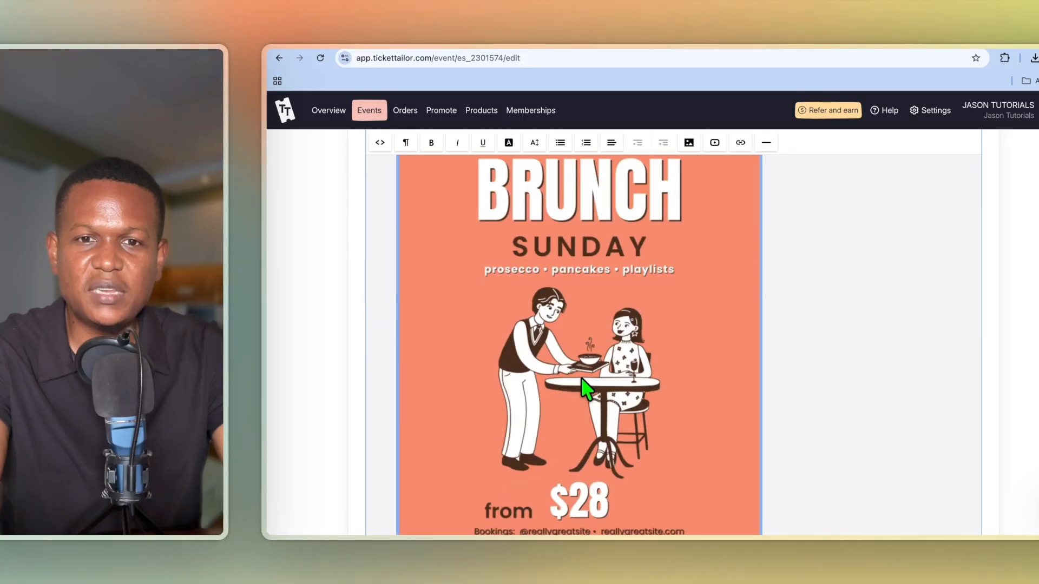
pyautogui.scroll(-1, 593, 384)
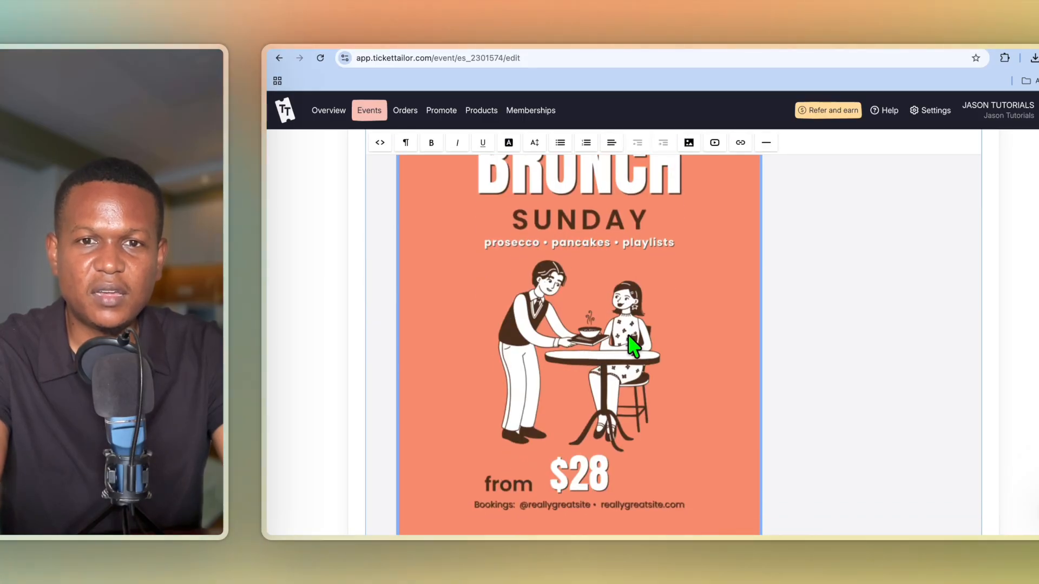
pyautogui.click(613, 309)
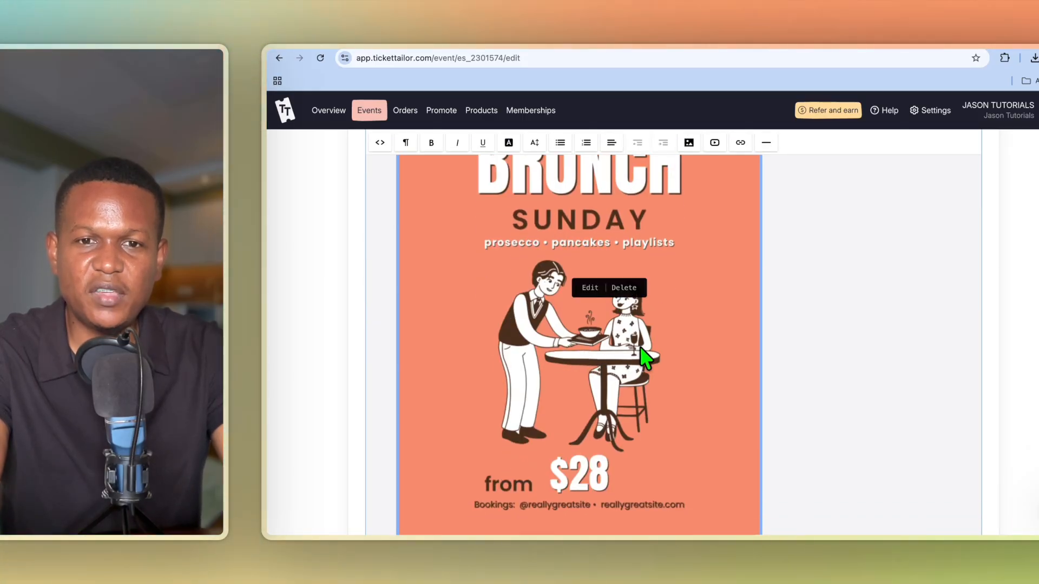
# Set the flyer image's Position to Center in its settings and save.
pyautogui.click(590, 284)
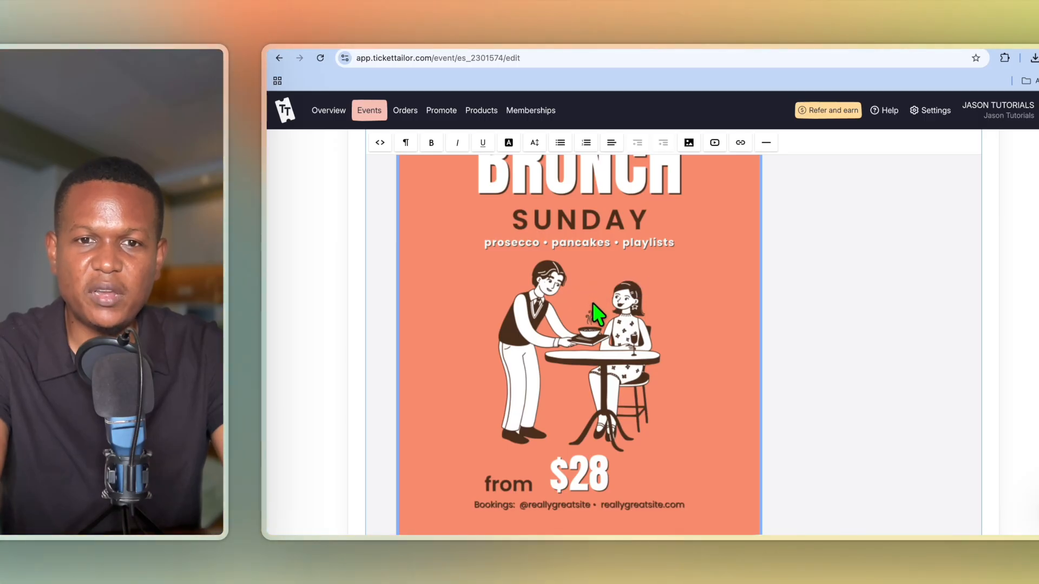
pyautogui.click(592, 303)
pyautogui.click(578, 293)
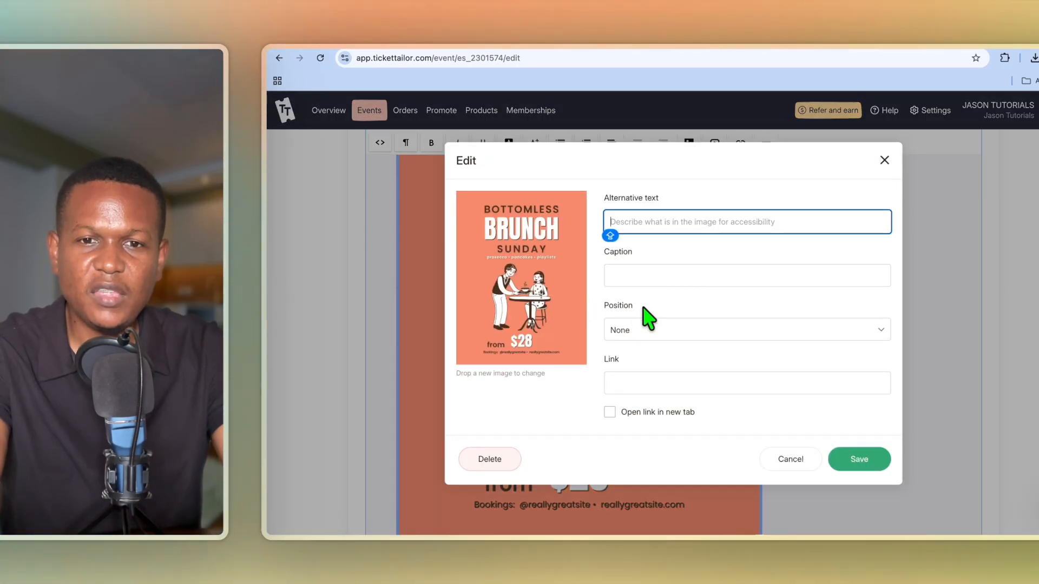
pyautogui.click(671, 335)
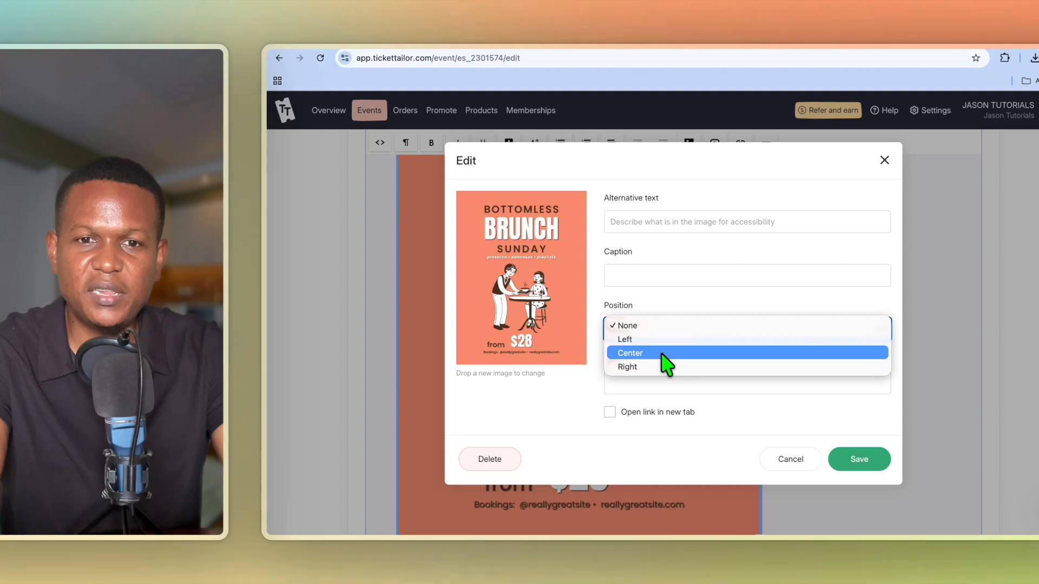
pyautogui.click(662, 353)
pyautogui.click(854, 461)
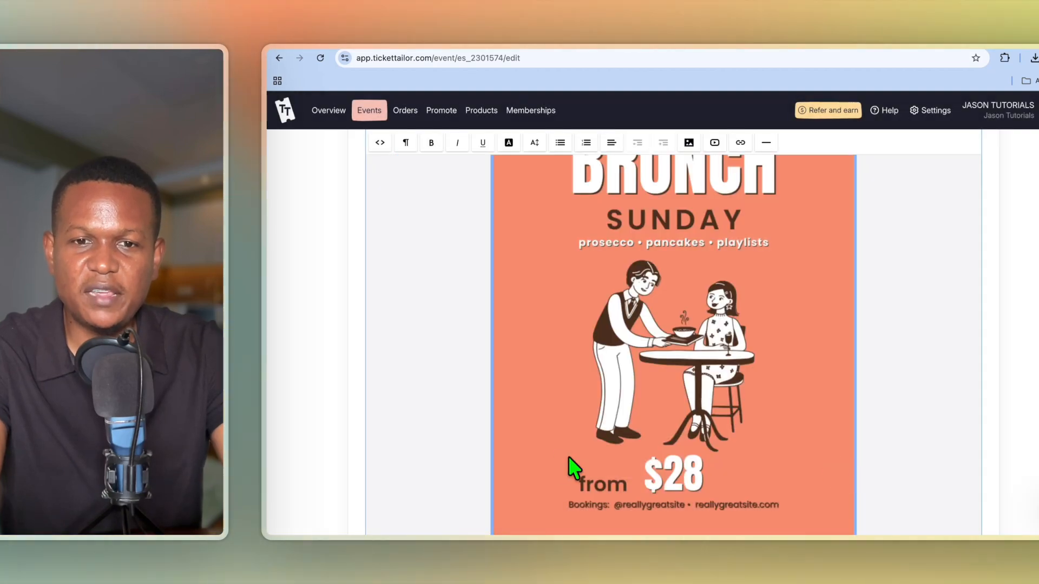
pyautogui.scroll(-4, 653, 465)
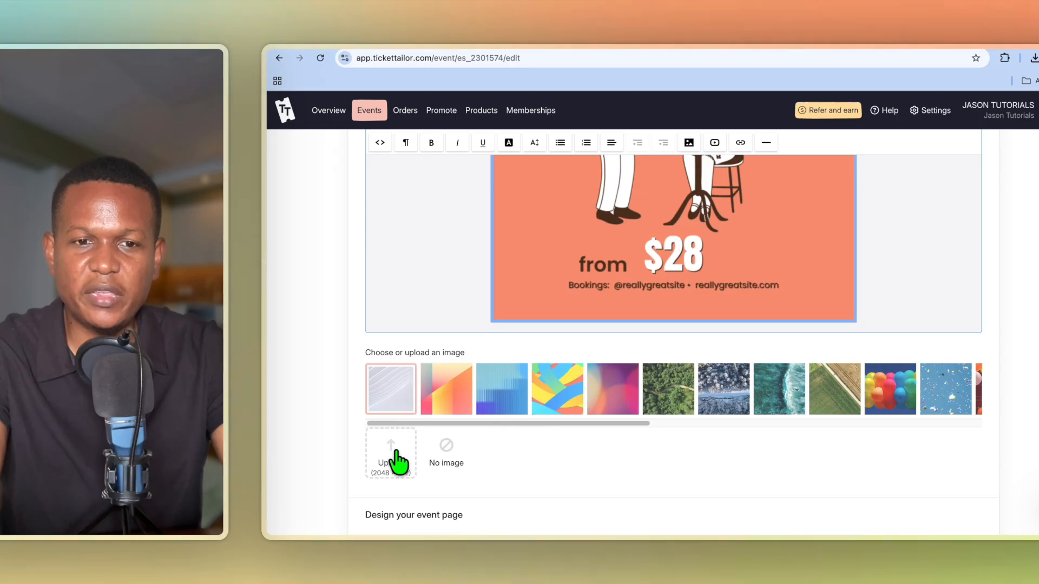
# Choose the blue gradient thumbnail as the event image.
pyautogui.click(503, 403)
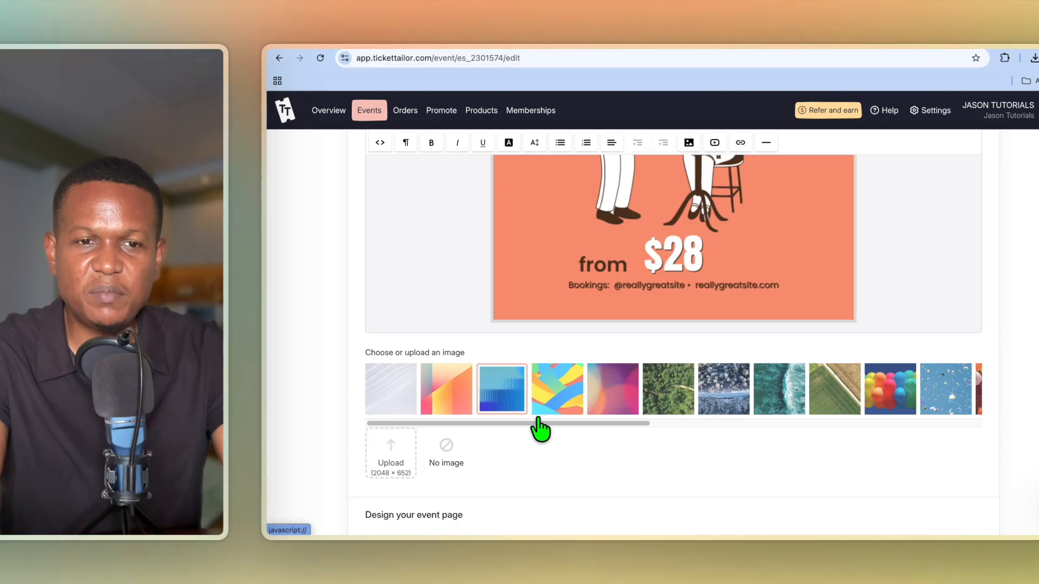
pyautogui.scroll(-3, 530, 439)
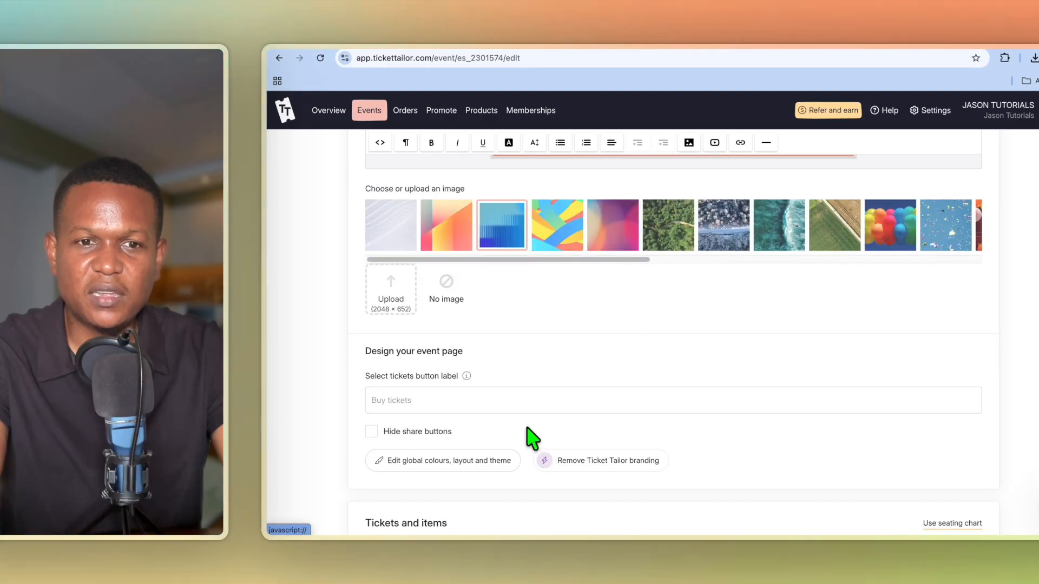
pyautogui.scroll(-1, 532, 437)
# Relabel the select-tickets button 'BUY TICKETS'.
pyautogui.click(456, 334)
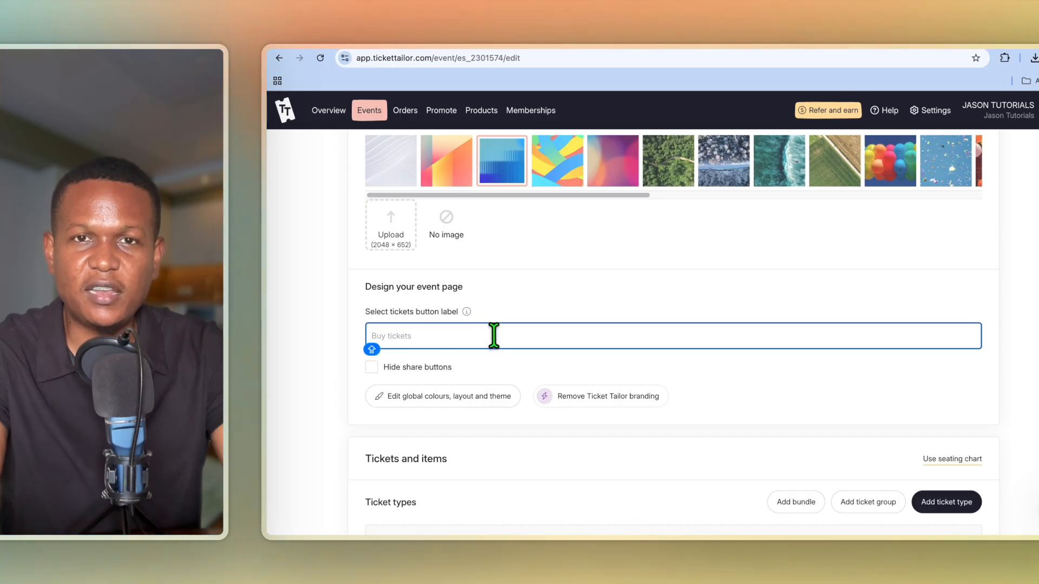
pyautogui.write('BU')
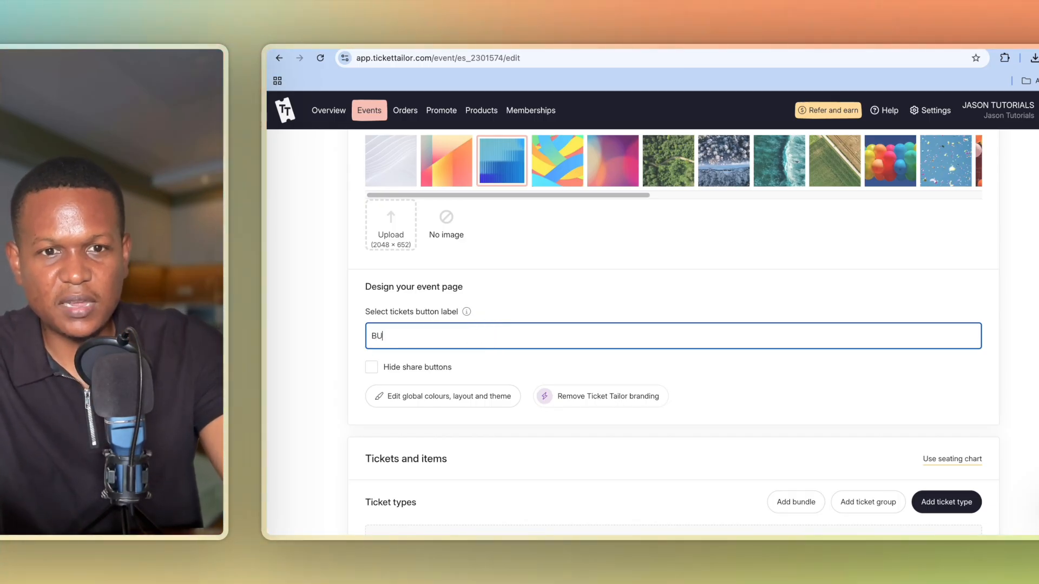
pyautogui.write('Y T')
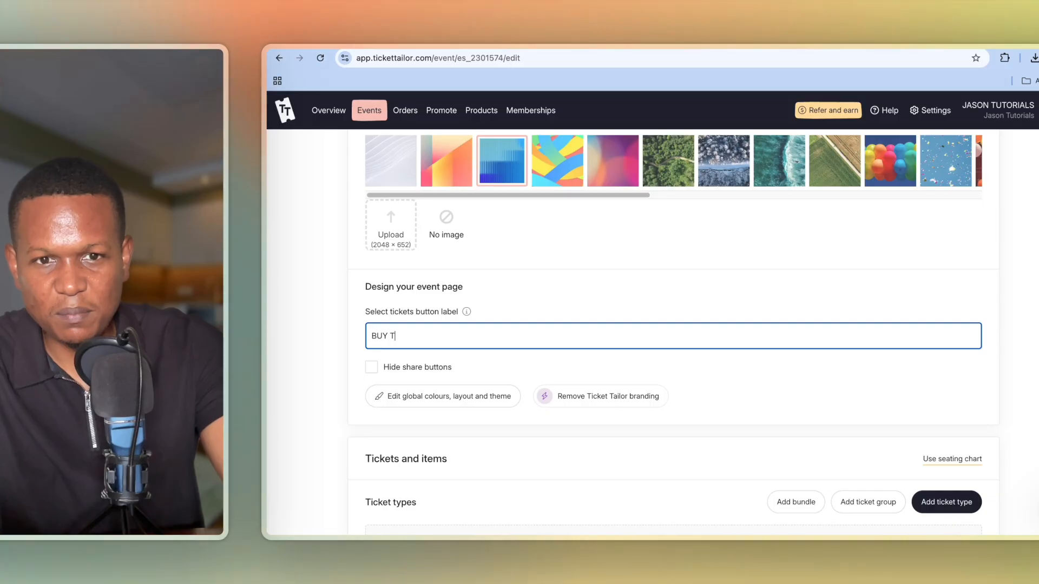
pyautogui.write('ICKETS')
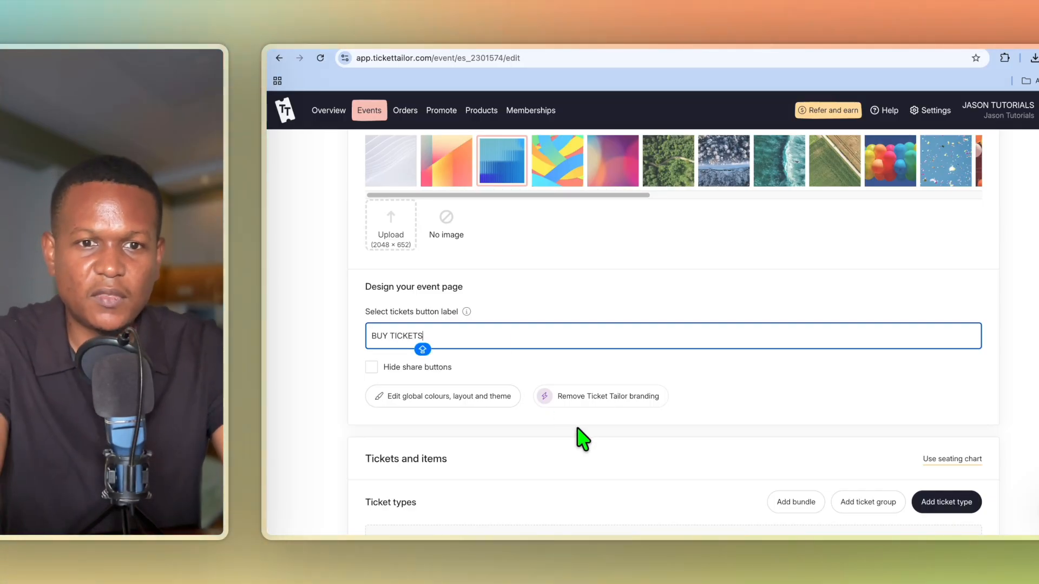
pyautogui.scroll(-2, 532, 438)
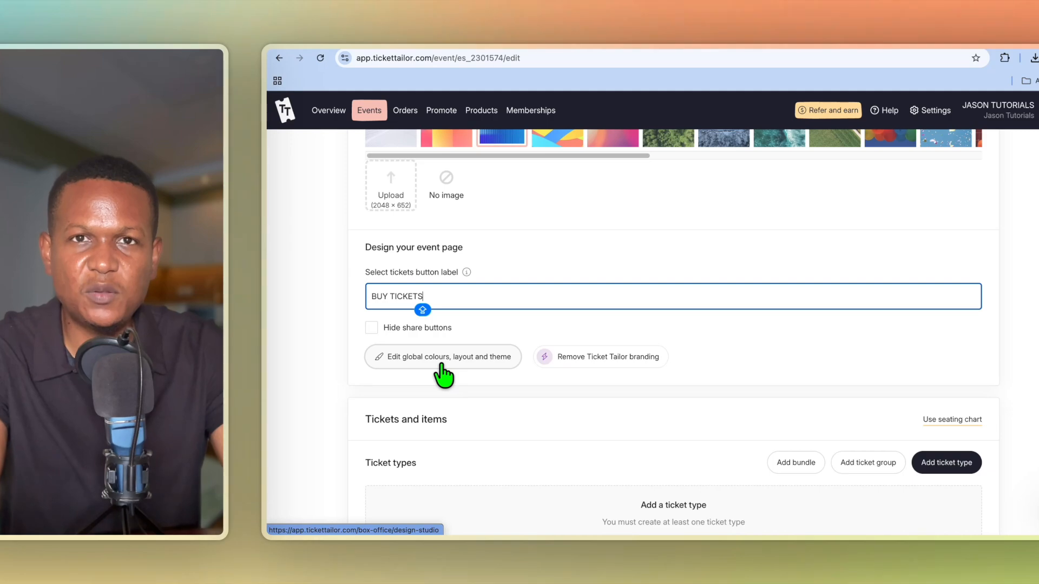
pyautogui.scroll(-3, 586, 434)
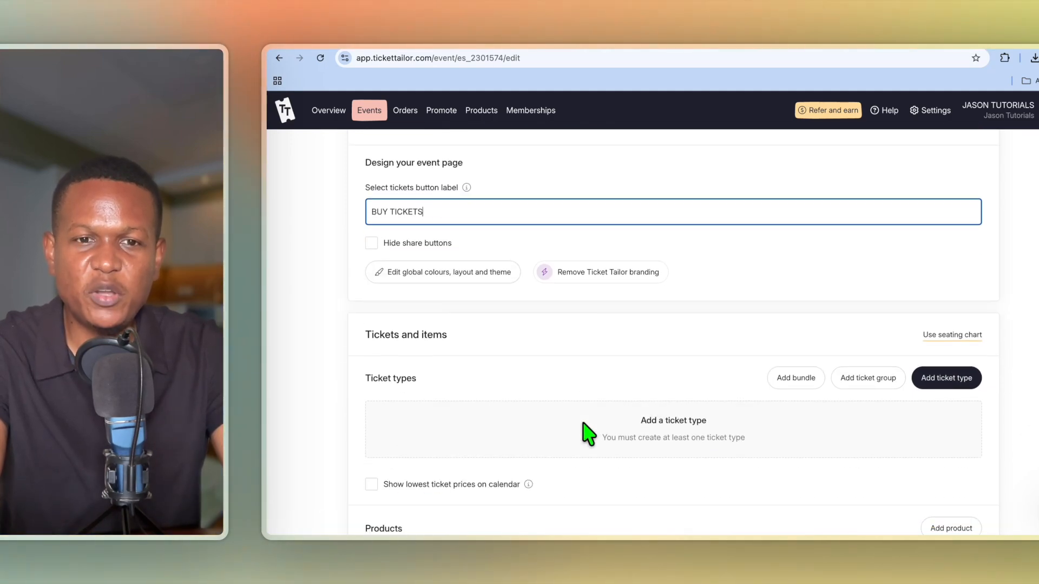
pyautogui.scroll(-10, 587, 434)
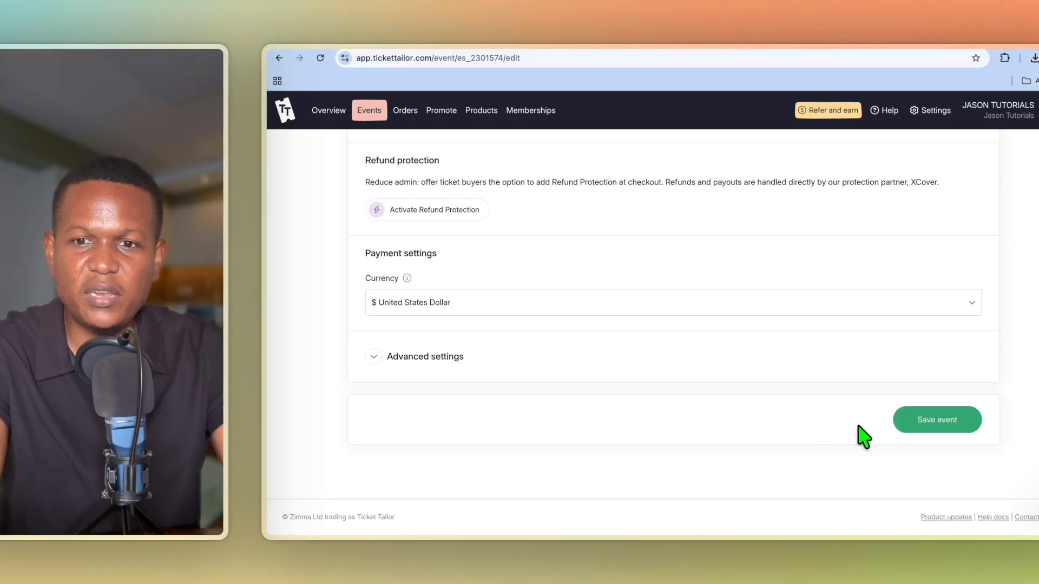
# Save Sunday Brunch as a draft and reopen Edit event and tickets.
pyautogui.click(902, 429)
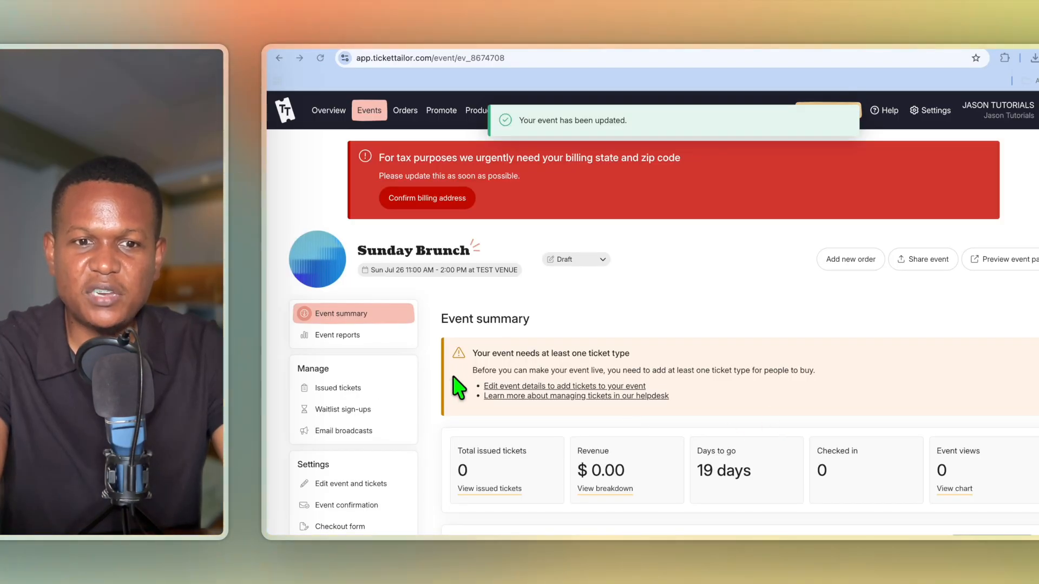
pyautogui.click(346, 483)
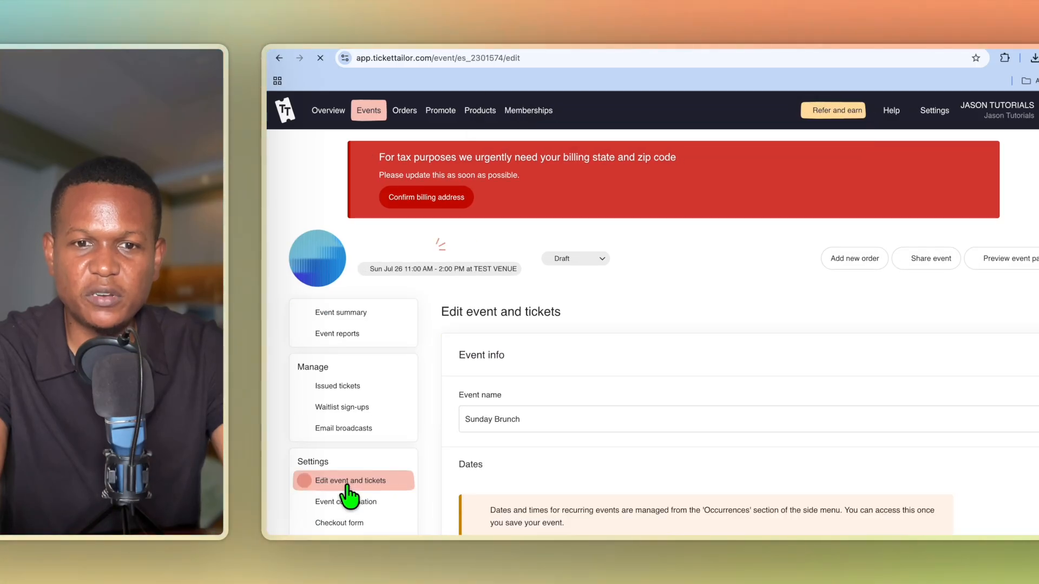
pyautogui.scroll(-5, 582, 446)
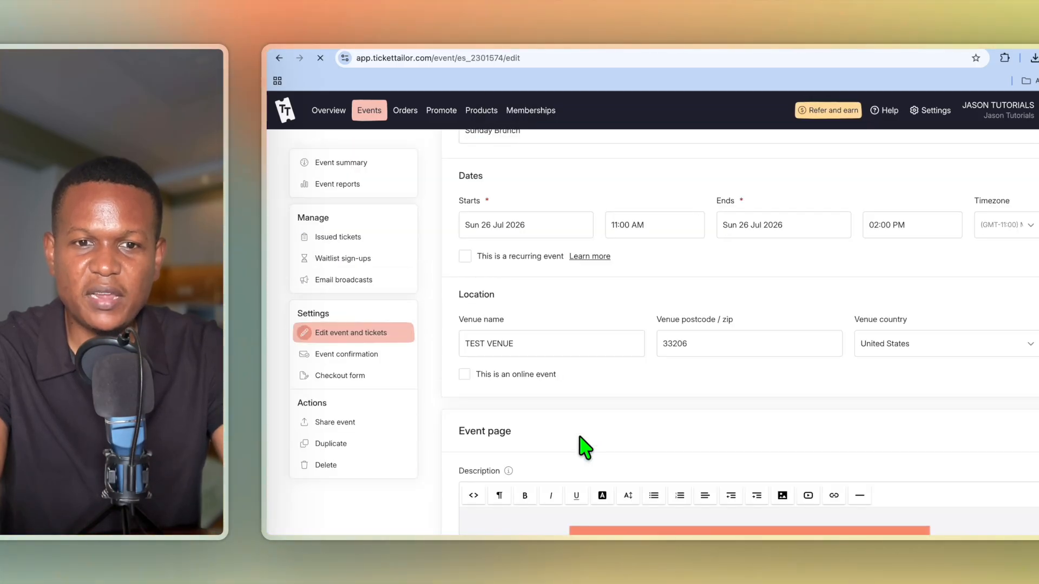
pyautogui.scroll(-6, 579, 437)
pyautogui.scroll(-10, 582, 438)
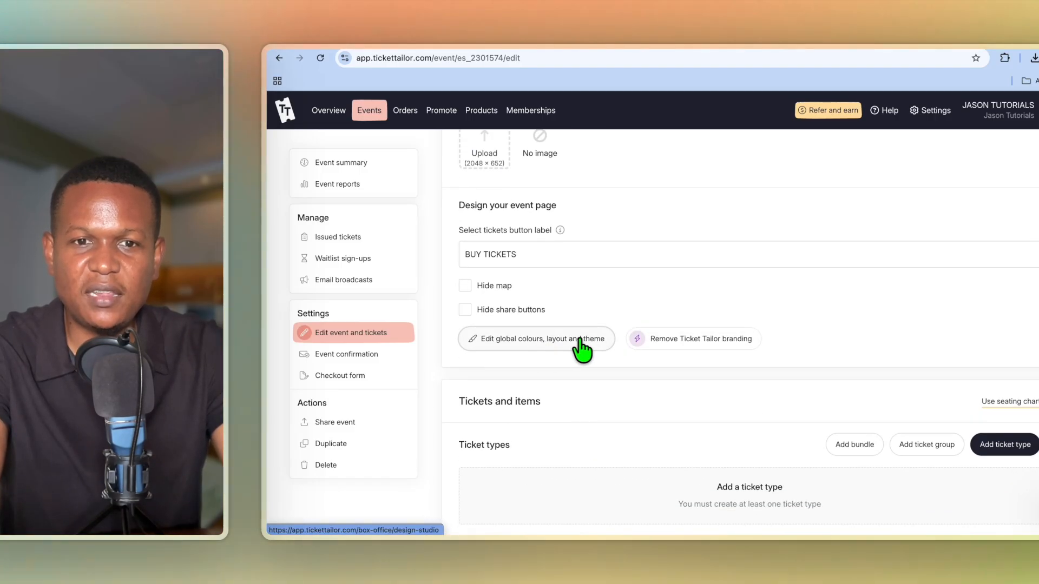
# In the Design Studio, compare the Bold, Clean and Basic themes and keep Clean.
pyautogui.click(546, 343)
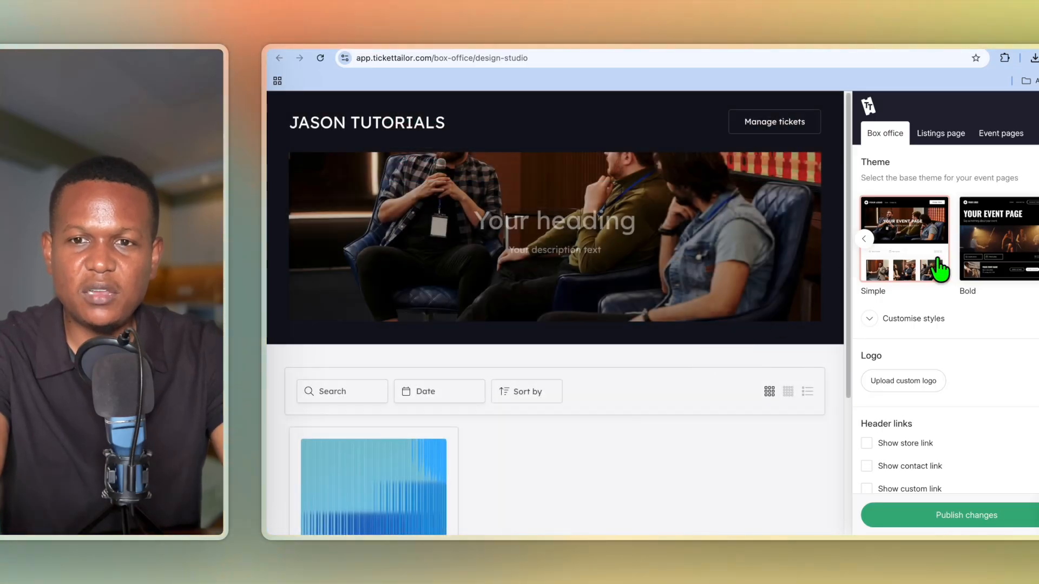
pyautogui.click(989, 254)
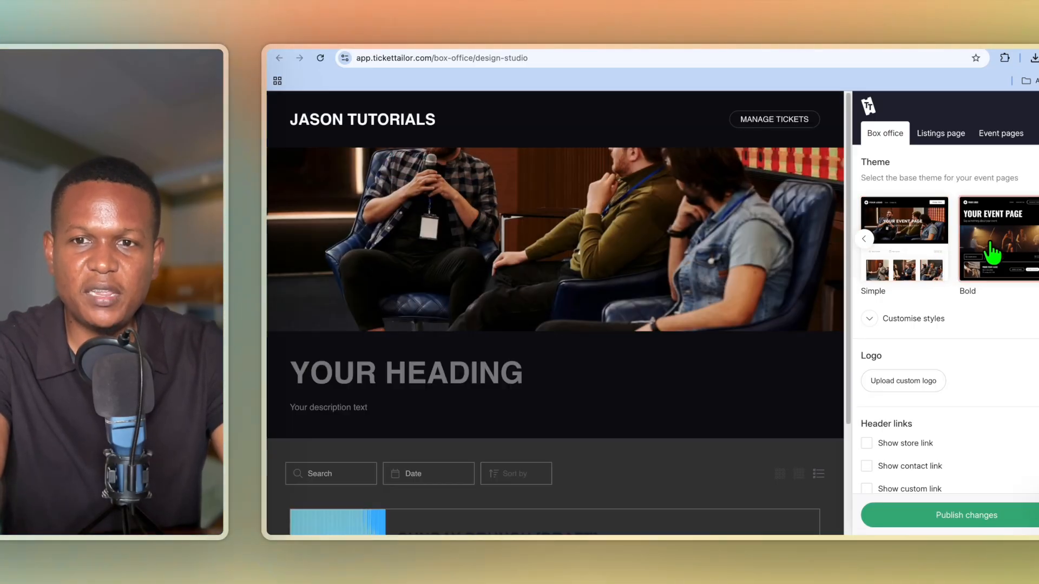
pyautogui.click(1038, 239)
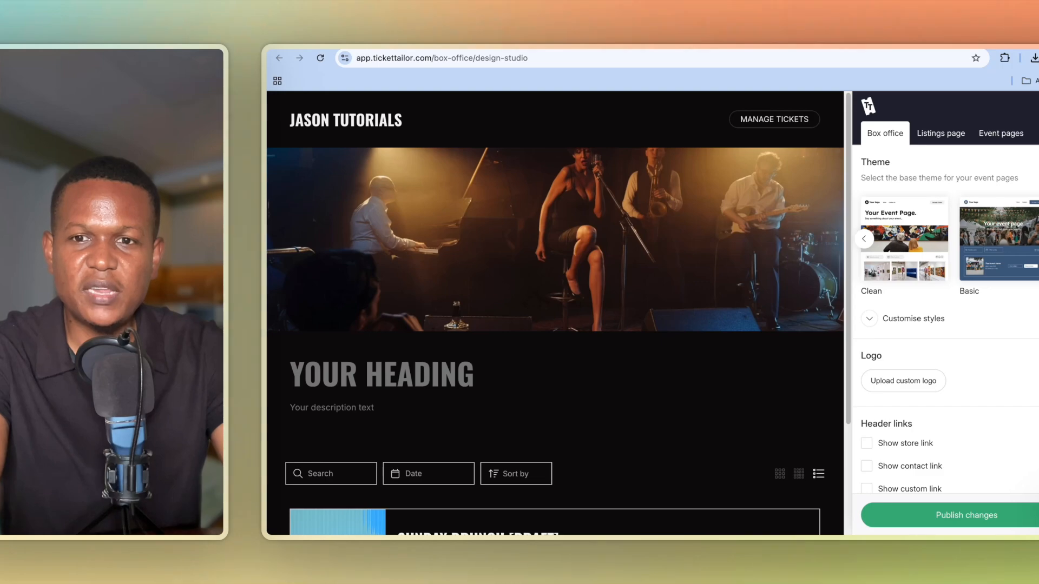
pyautogui.click(911, 259)
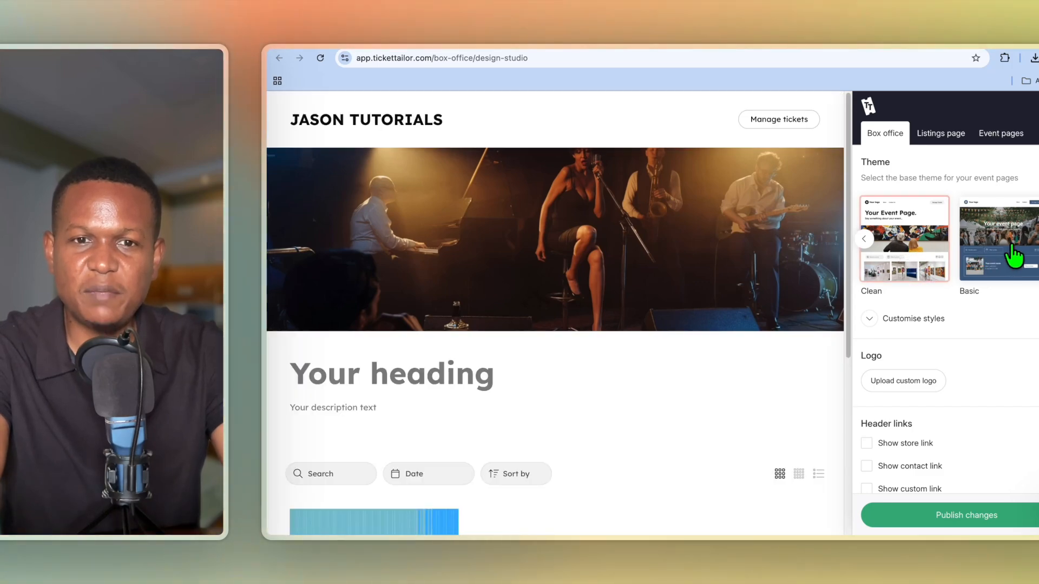
pyautogui.click(1014, 257)
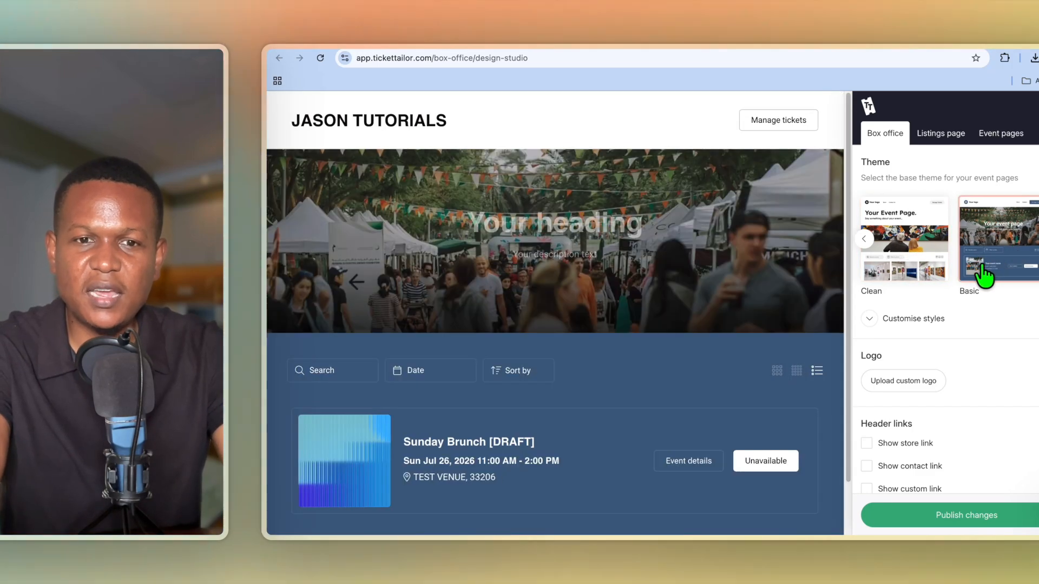
pyautogui.click(885, 262)
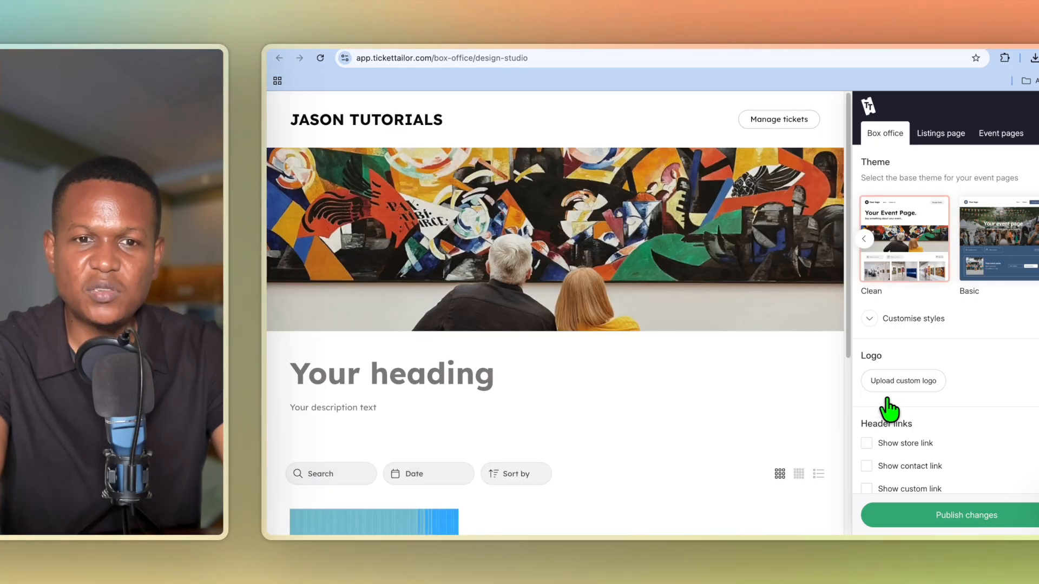
pyautogui.scroll(-2, 887, 406)
pyautogui.scroll(-1, 893, 409)
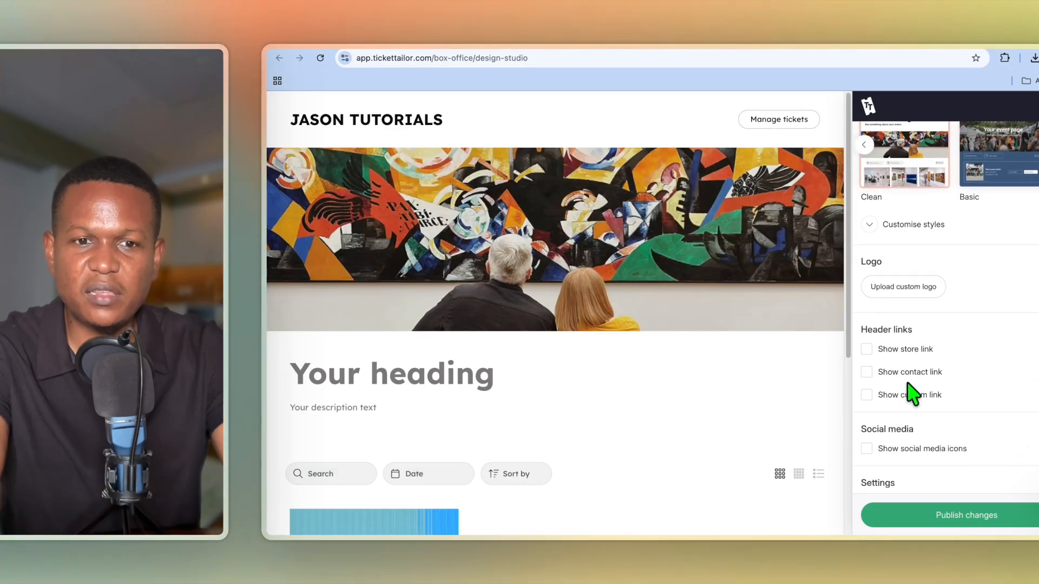
pyautogui.scroll(-5, 913, 393)
pyautogui.scroll(8, 912, 394)
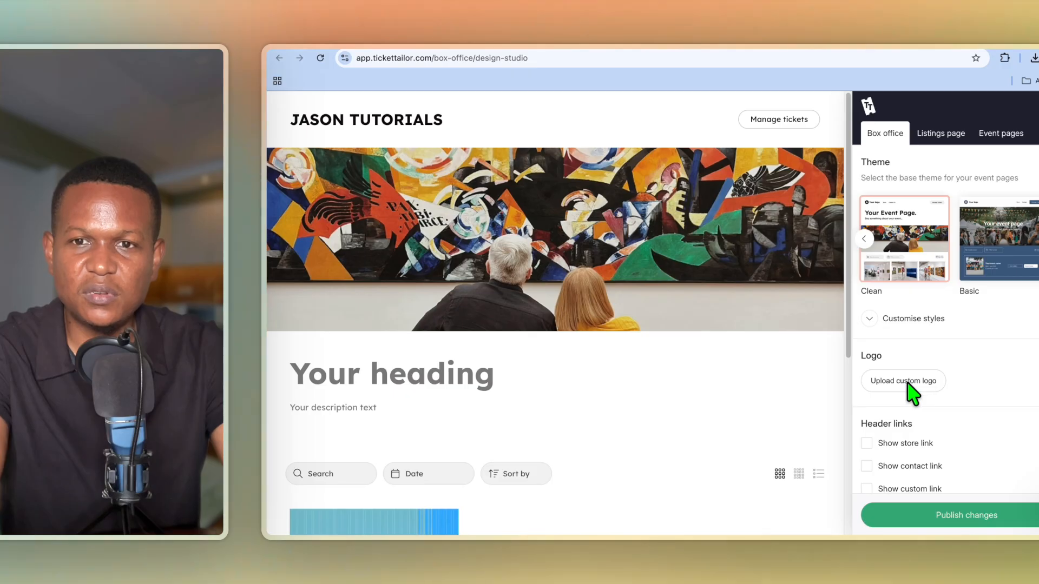
# Review the Listings page and Event pages settings and publish the event page design.
pyautogui.click(939, 142)
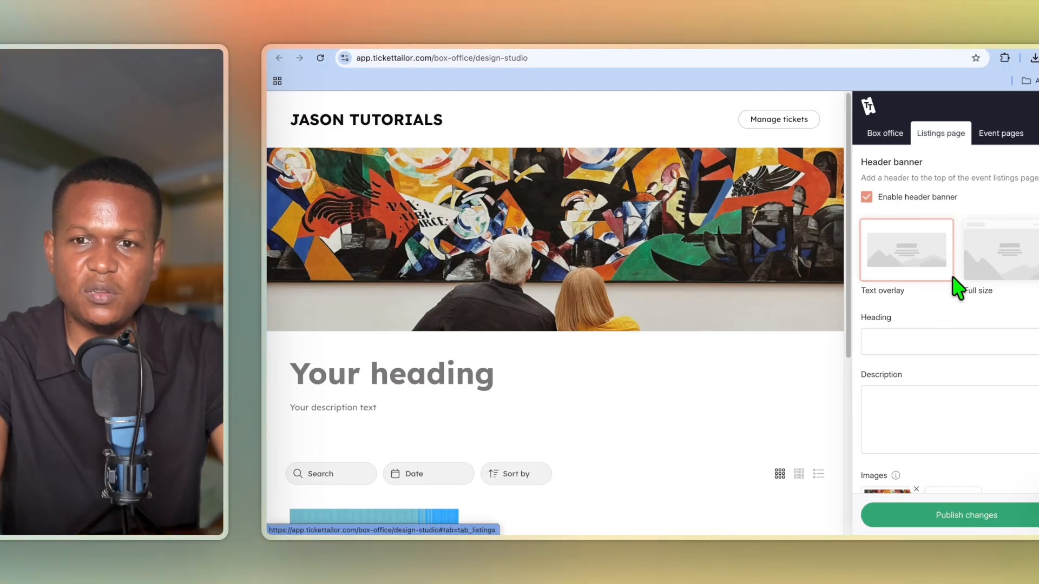
pyautogui.click(993, 136)
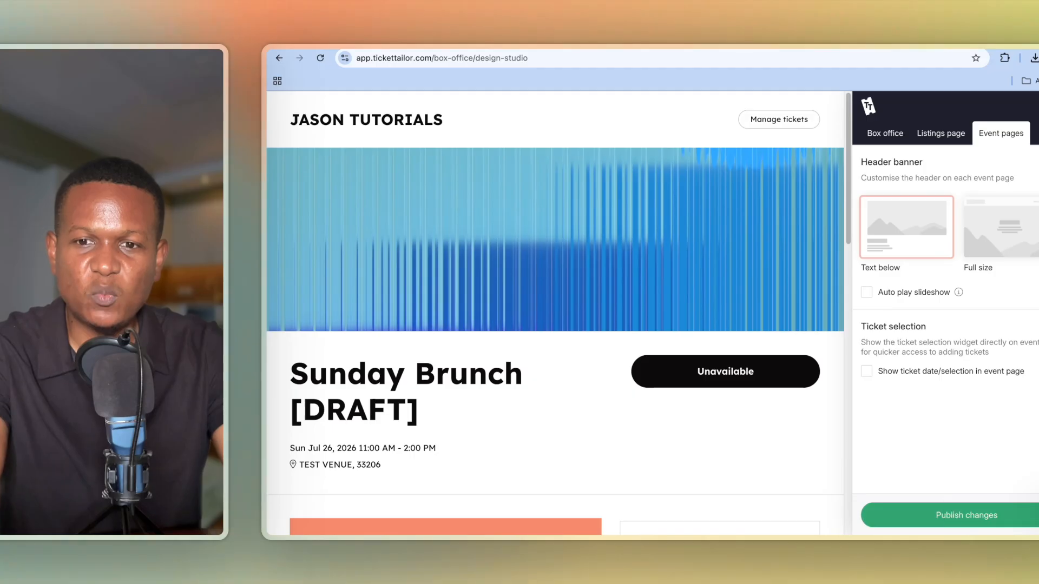
pyautogui.click(944, 525)
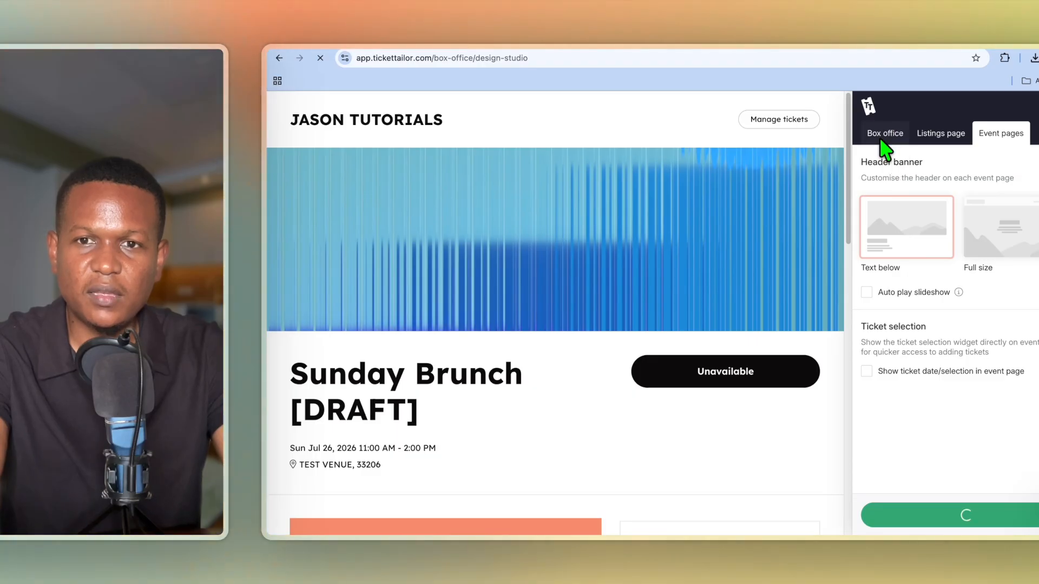
# Publish the Listings page design changes.
pyautogui.click(935, 136)
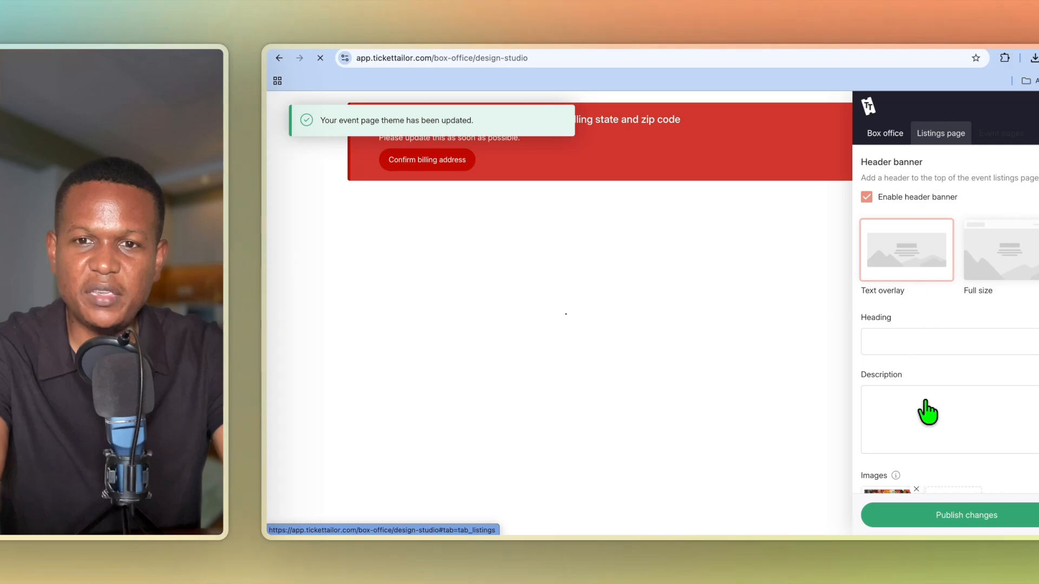
pyautogui.click(931, 528)
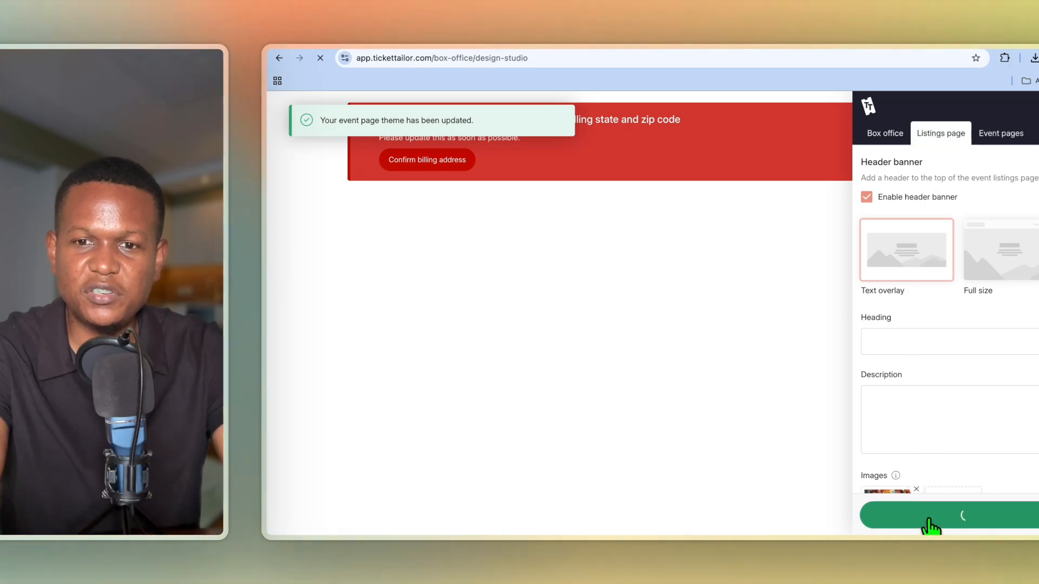
pyautogui.scroll(-1, 929, 481)
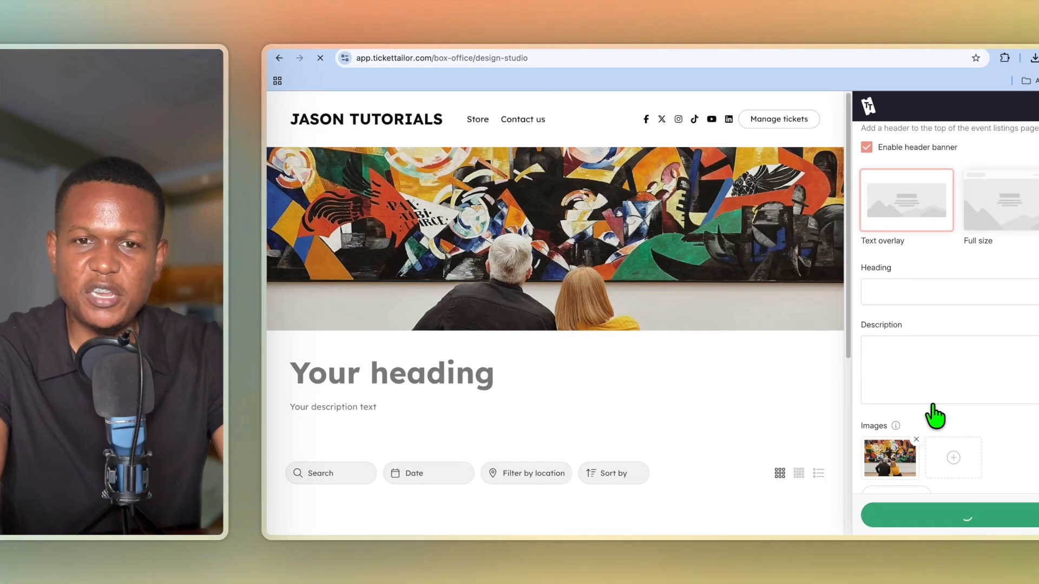
pyautogui.scroll(1, 912, 217)
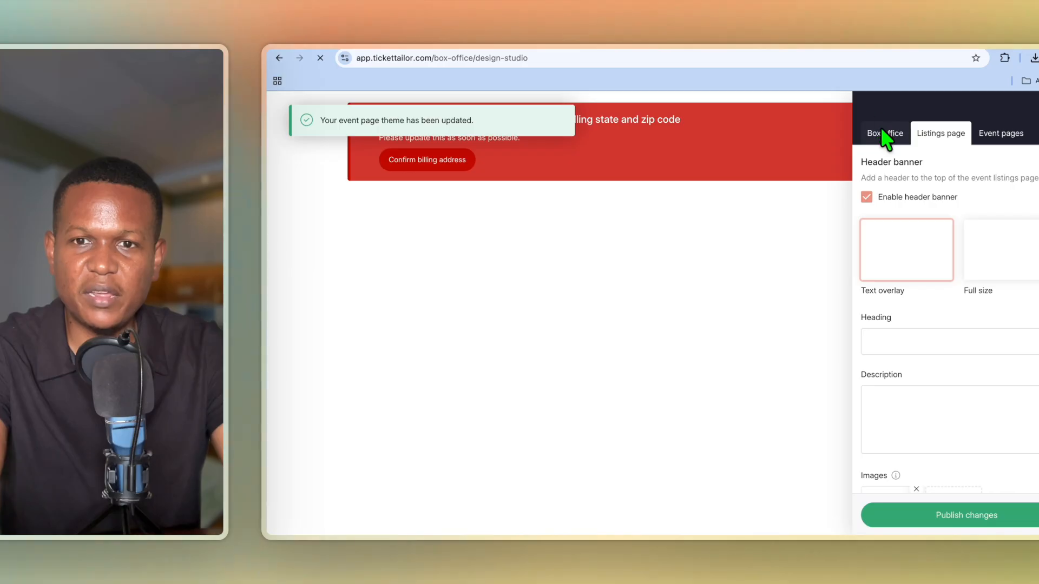
# Publish the Box office design changes.
pyautogui.click(885, 133)
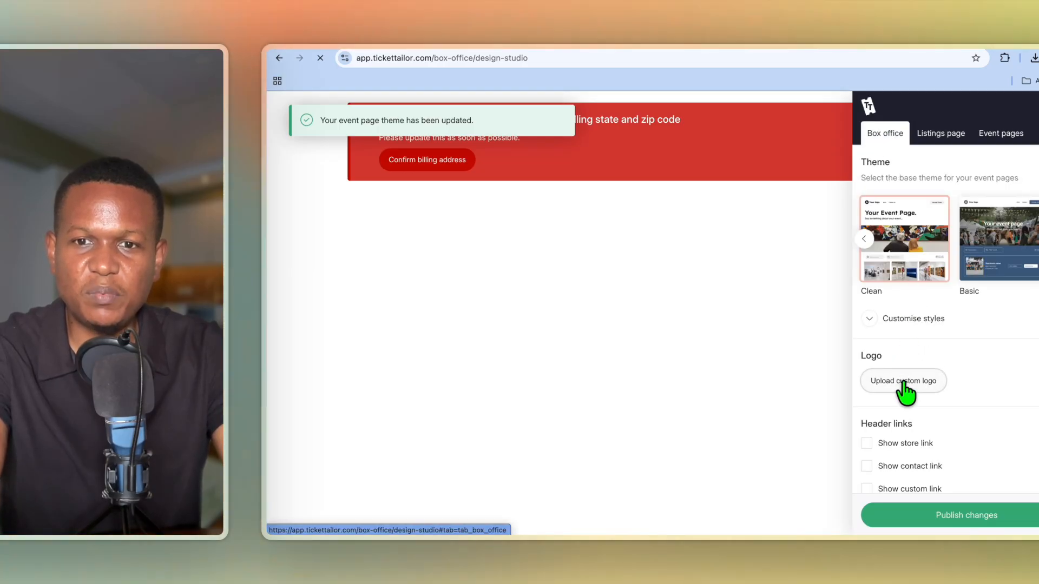
pyautogui.scroll(-5, 906, 390)
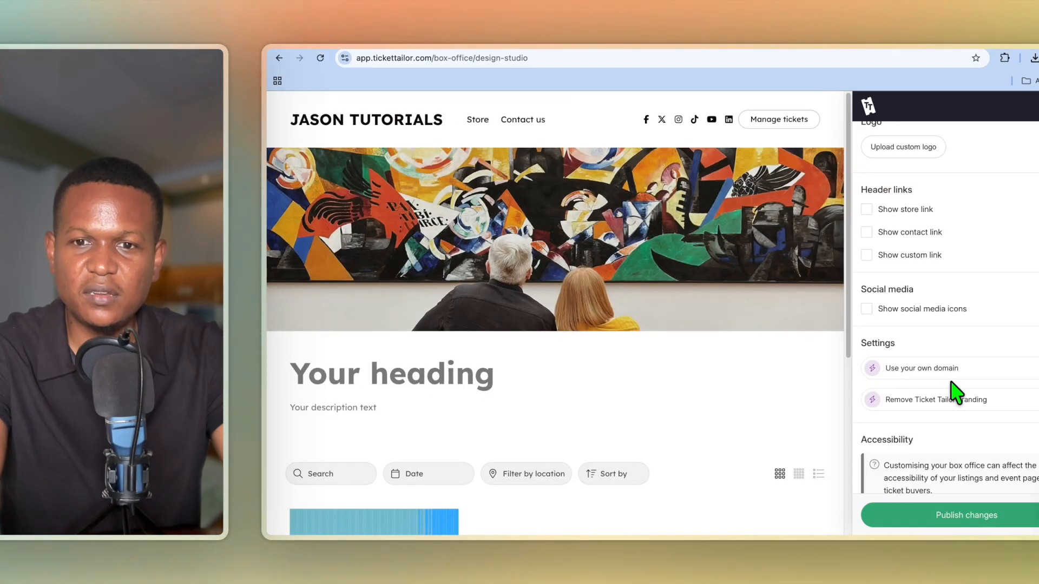
pyautogui.click(911, 526)
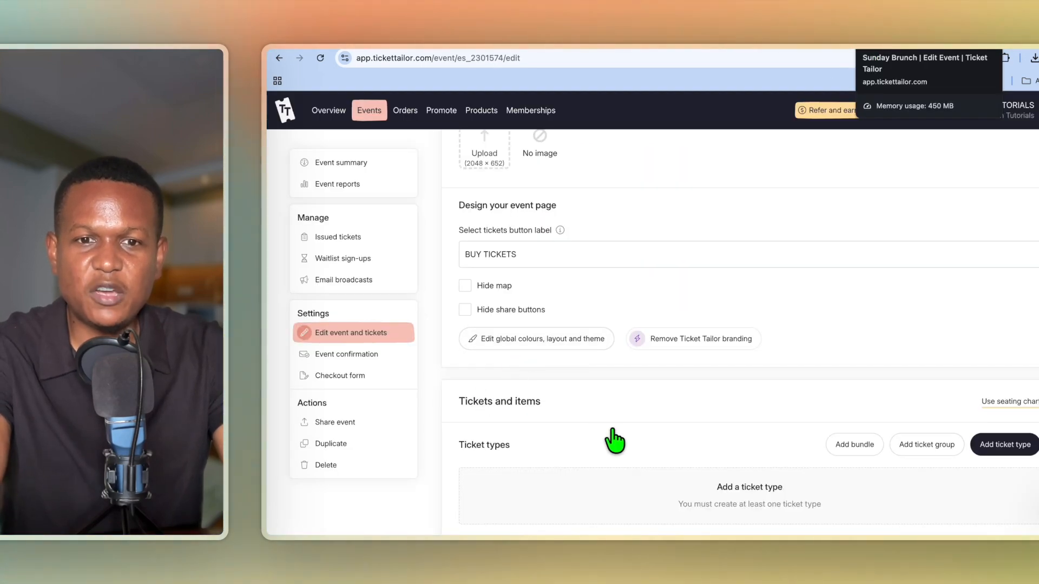
# Create the General Admission ticket with quantity 90, price 20.00 and a $2.00 booking fee, and save it.
pyautogui.scroll(-3, 621, 463)
pyautogui.scroll(-3, 621, 465)
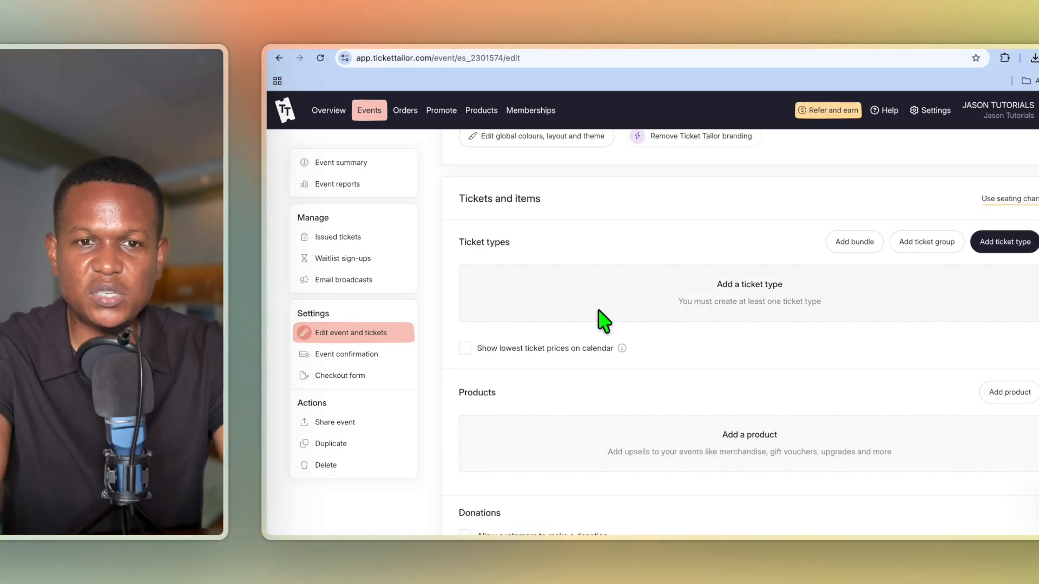
pyautogui.click(1003, 248)
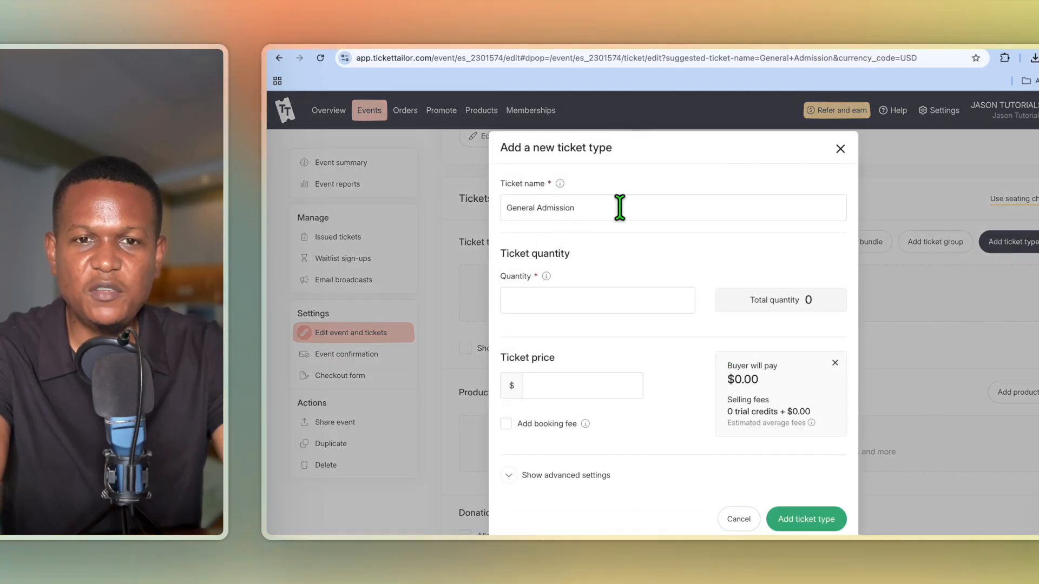
pyautogui.click(607, 213)
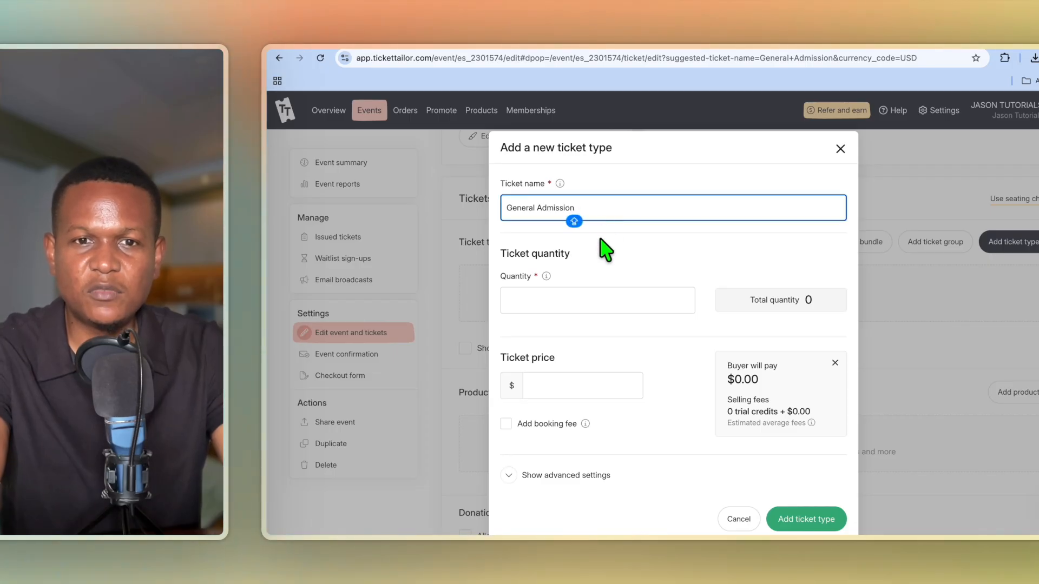
pyautogui.click(610, 304)
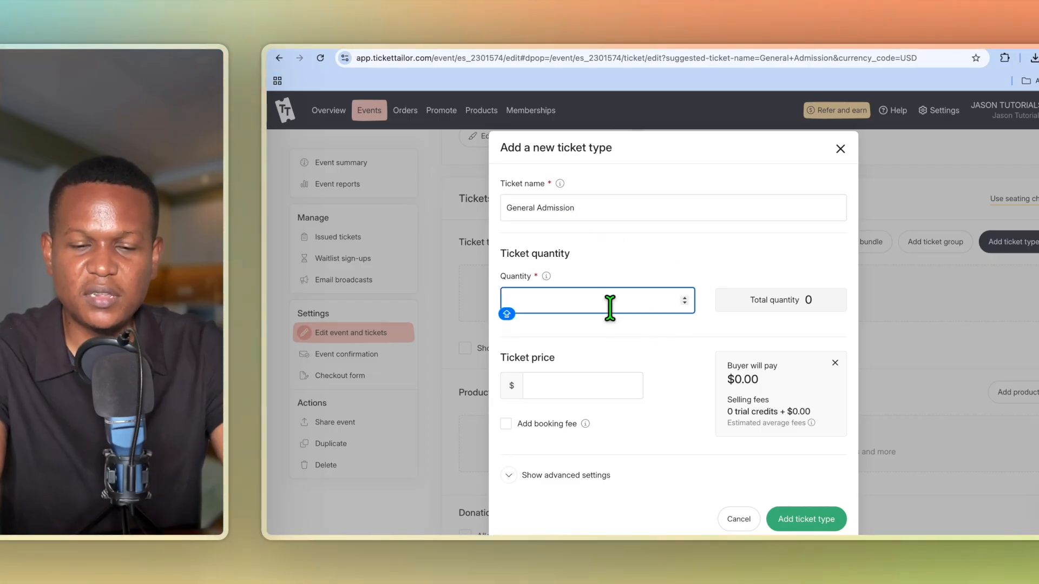
pyautogui.write('90')
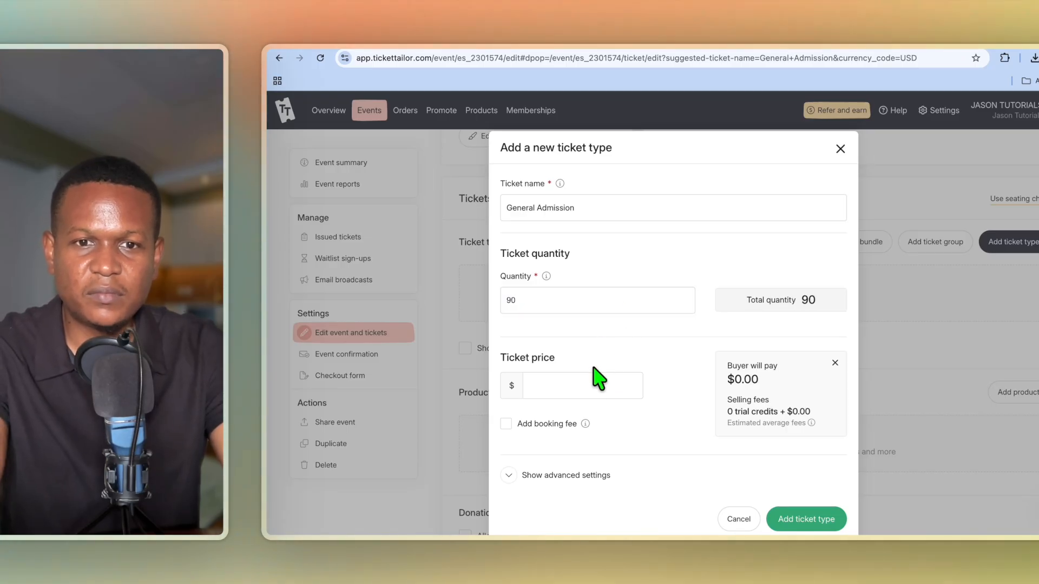
pyautogui.click(586, 391)
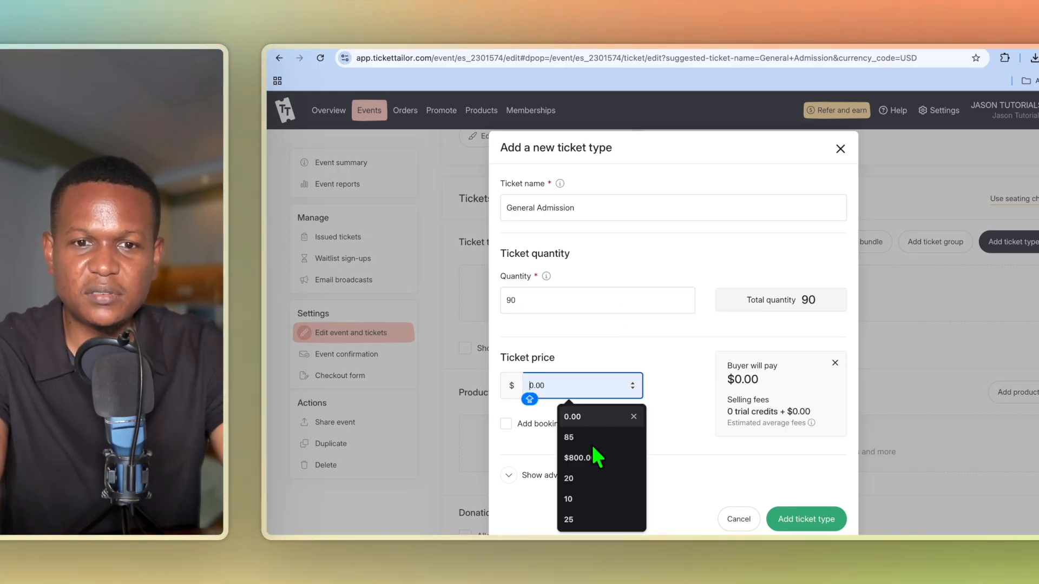
pyautogui.click(593, 479)
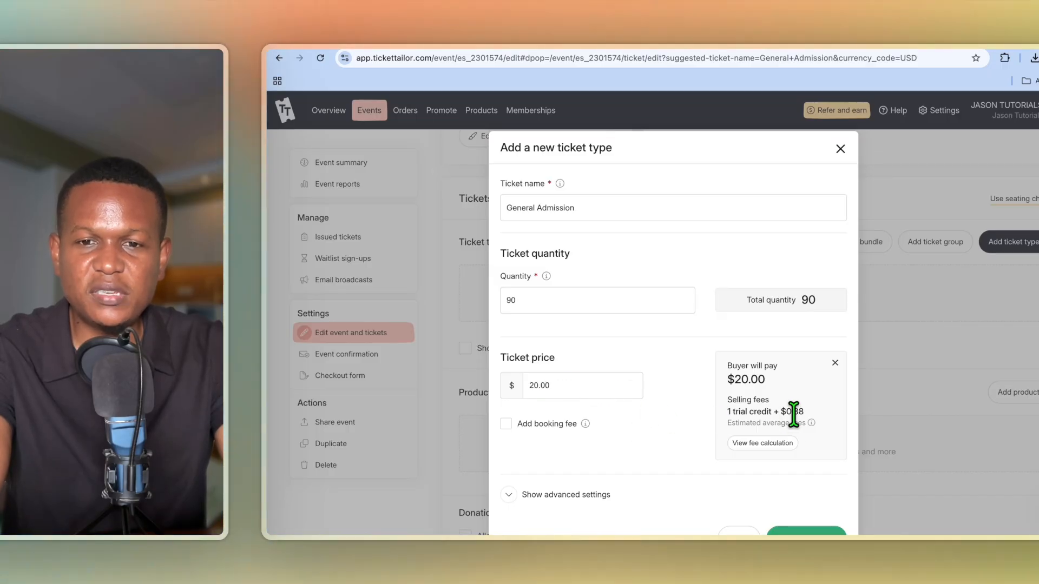
pyautogui.moveTo(810, 424)
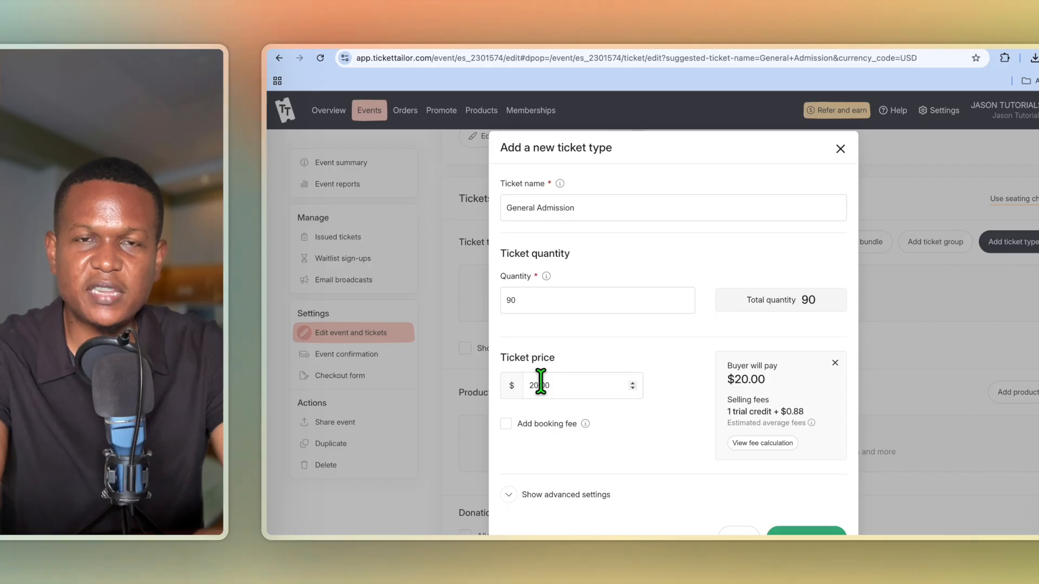
pyautogui.click(506, 425)
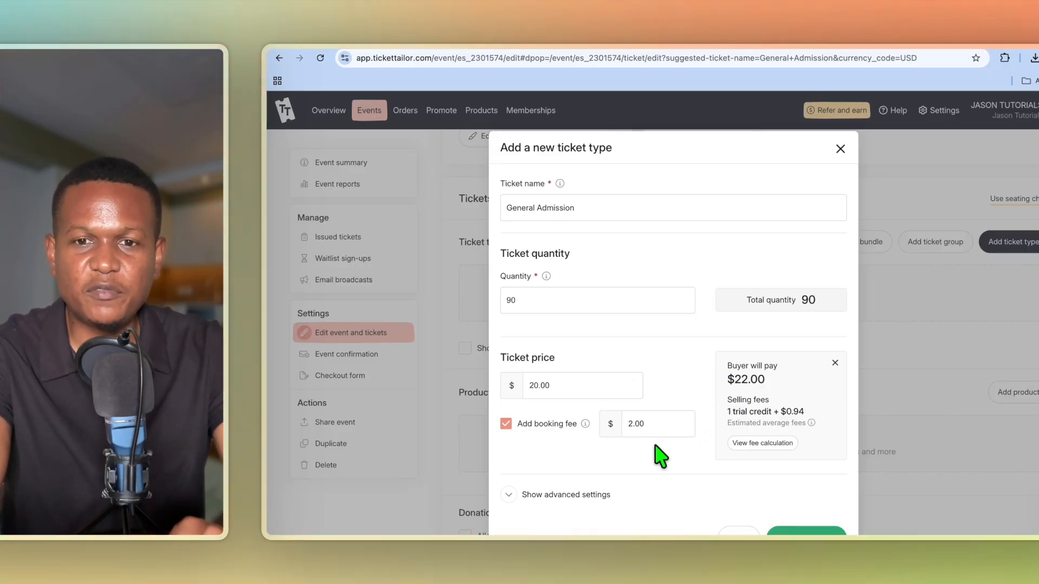
pyautogui.scroll(-1, 671, 460)
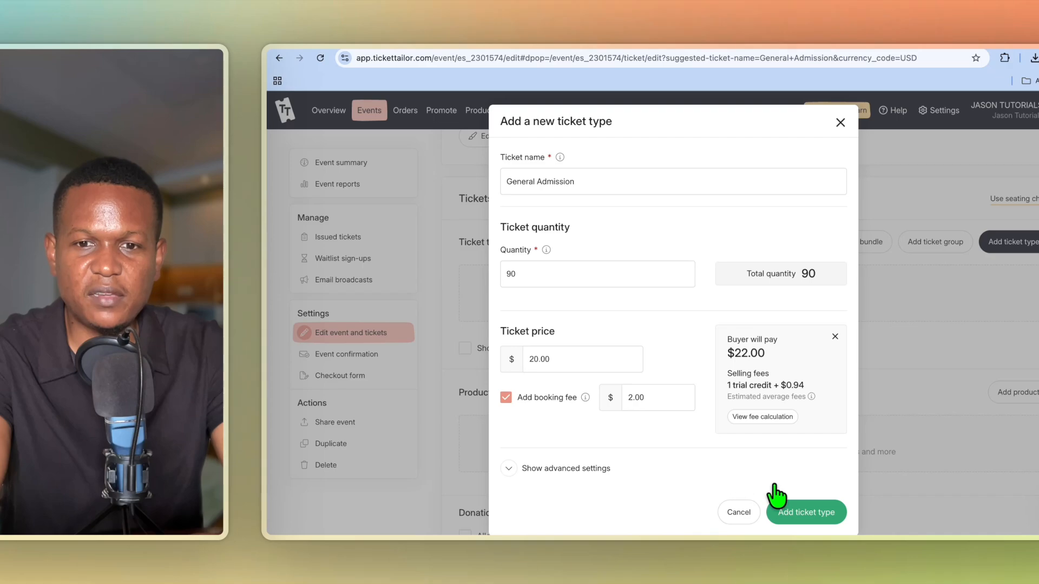
pyautogui.click(807, 513)
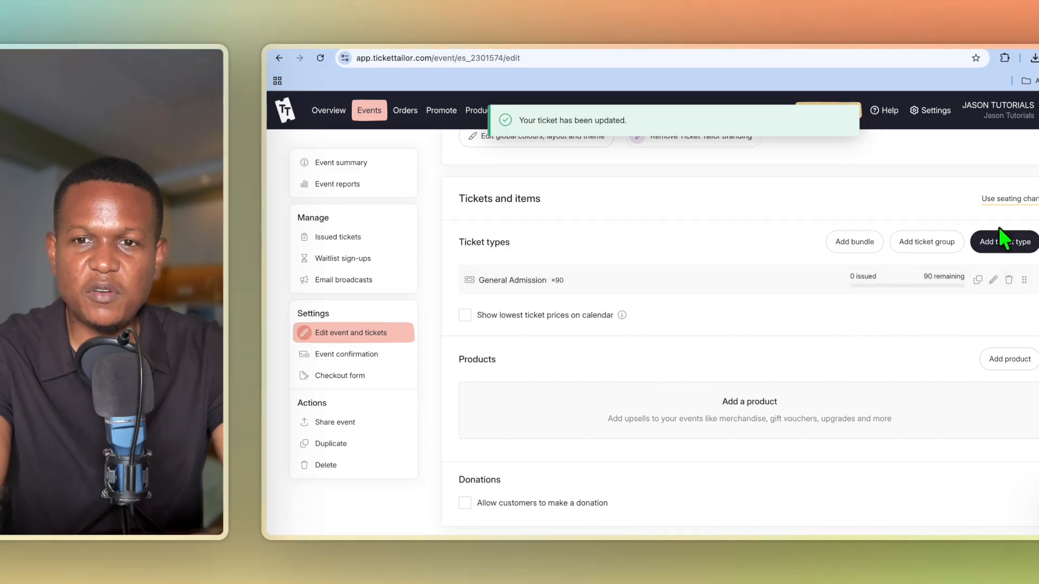
# Create a VIP ticket type with 50 tickets, price 25.00 and a $2.00 booking fee, and save it.
pyautogui.click(1016, 249)
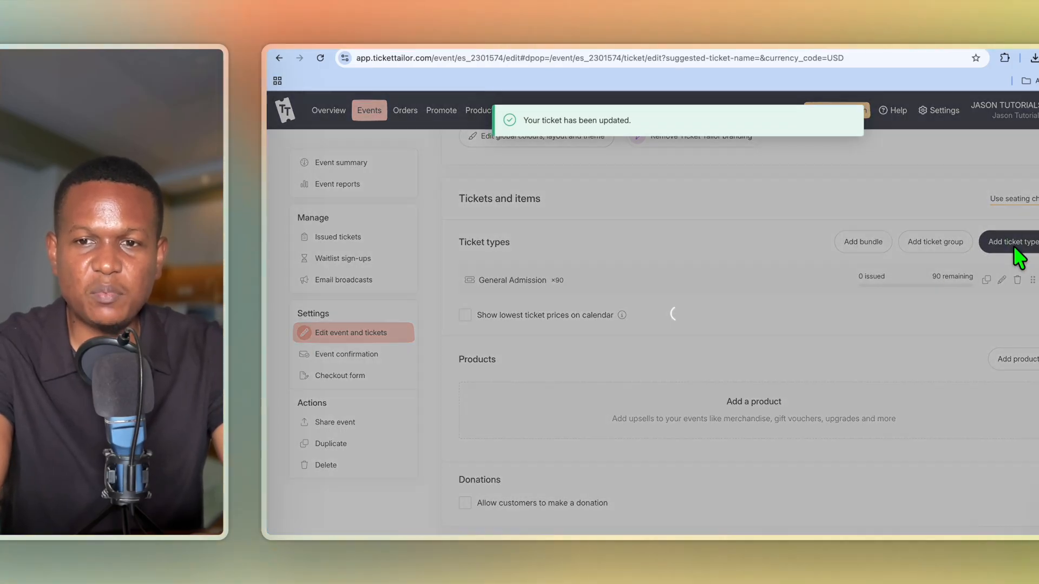
pyautogui.click(612, 202)
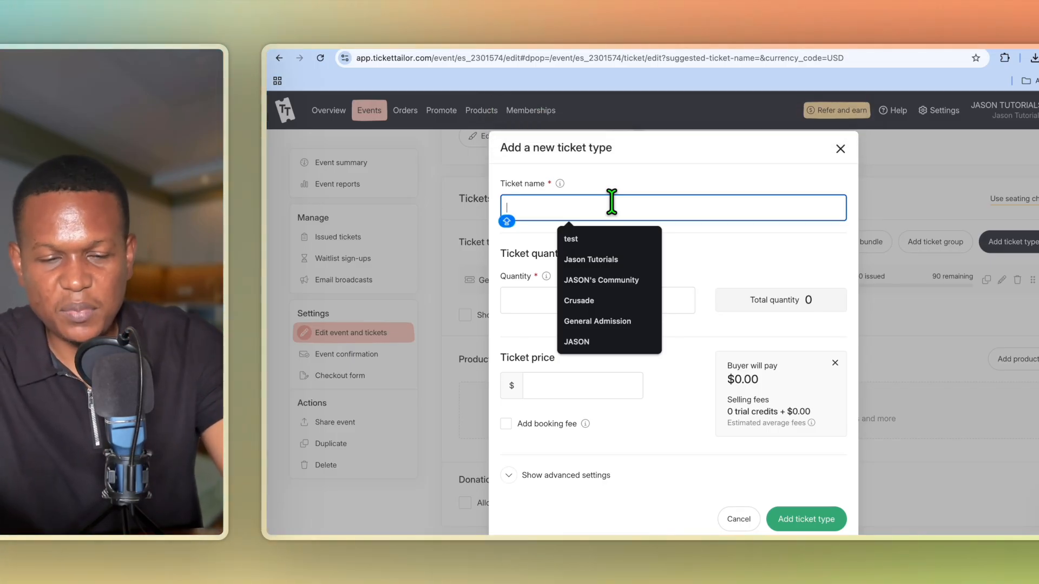
pyautogui.write('v')
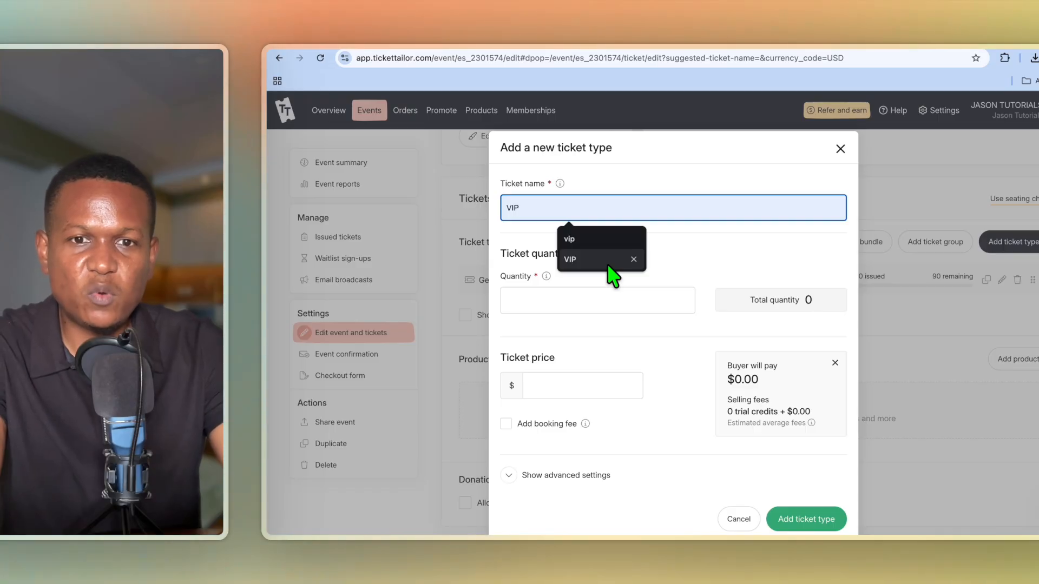
pyautogui.click(608, 265)
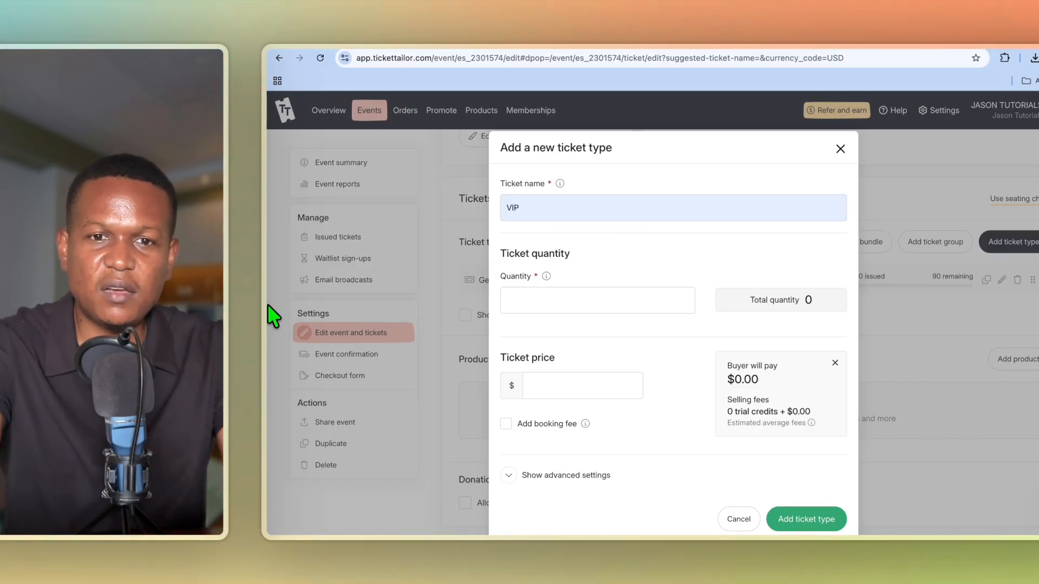
pyautogui.click(552, 301)
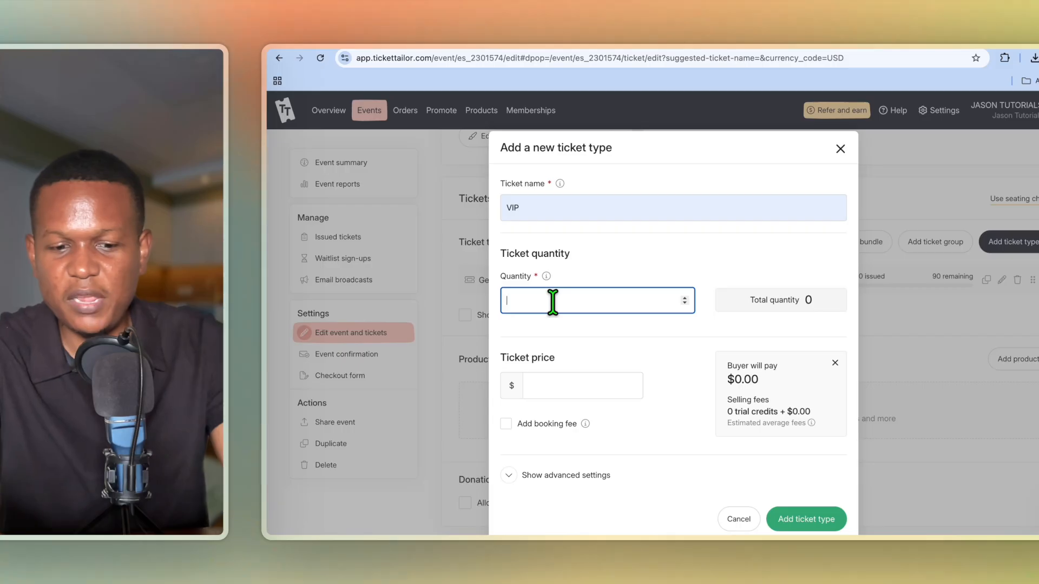
pyautogui.write('50')
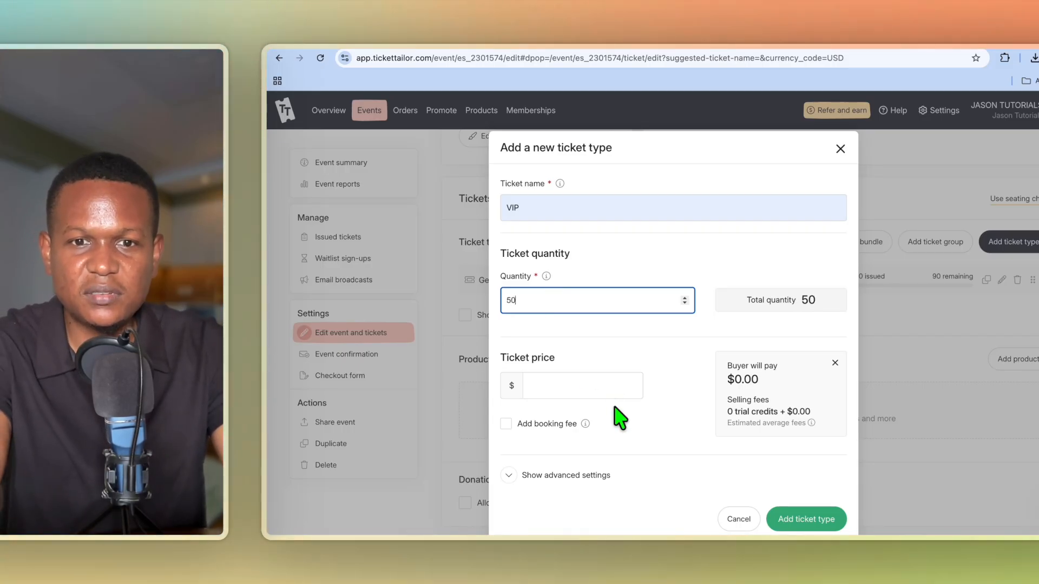
pyautogui.click(601, 386)
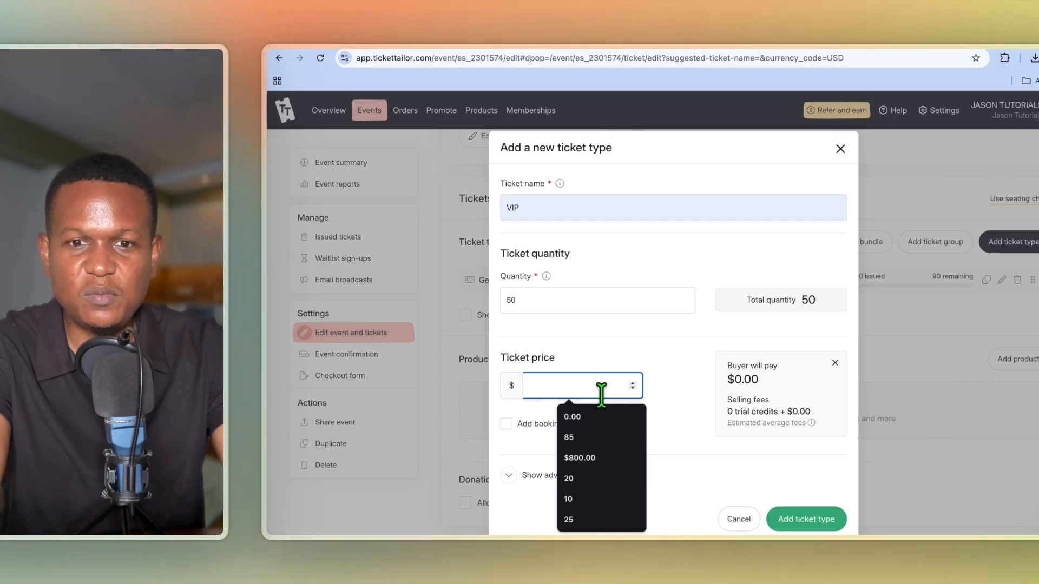
pyautogui.click(596, 519)
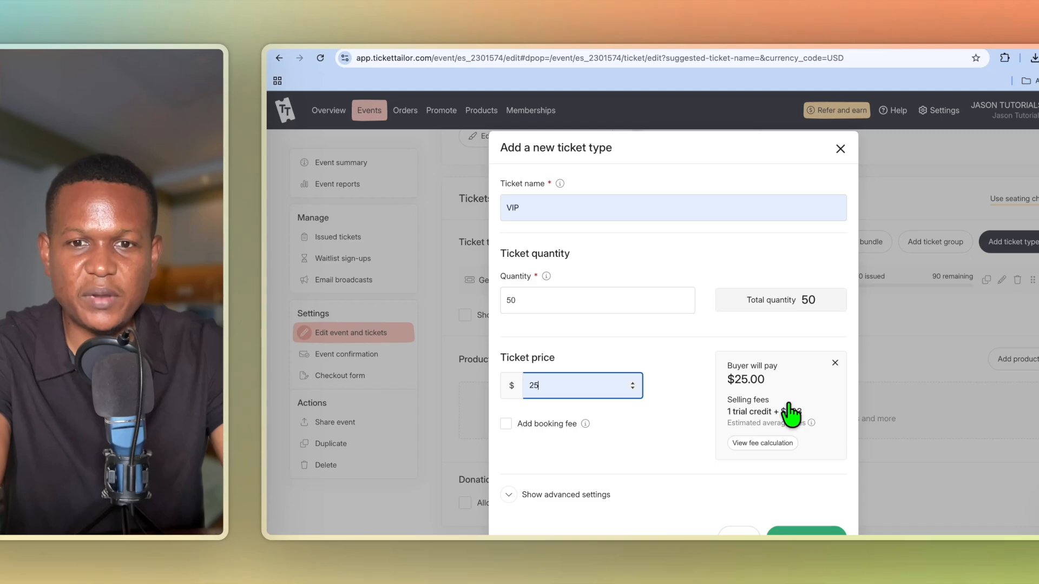
pyautogui.click(506, 424)
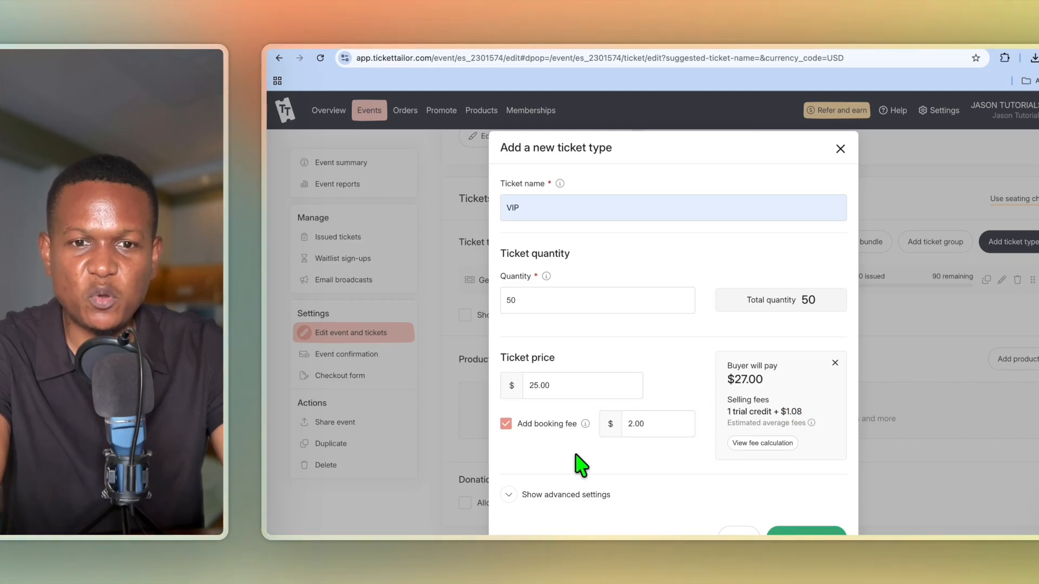
pyautogui.click(820, 516)
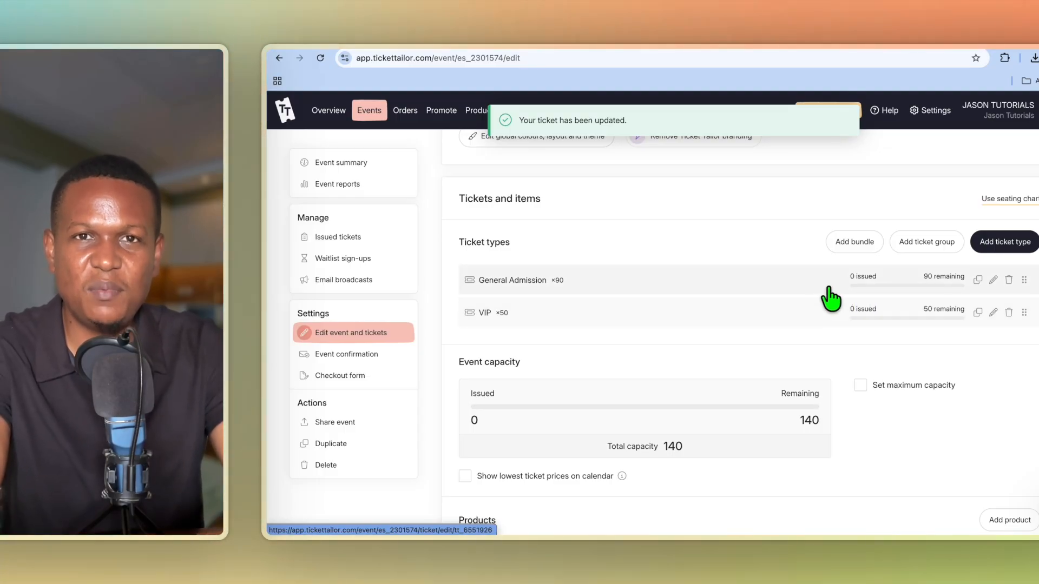
# Start a new ticket type named FREE with quantity 7 and price 0.00.
pyautogui.click(987, 247)
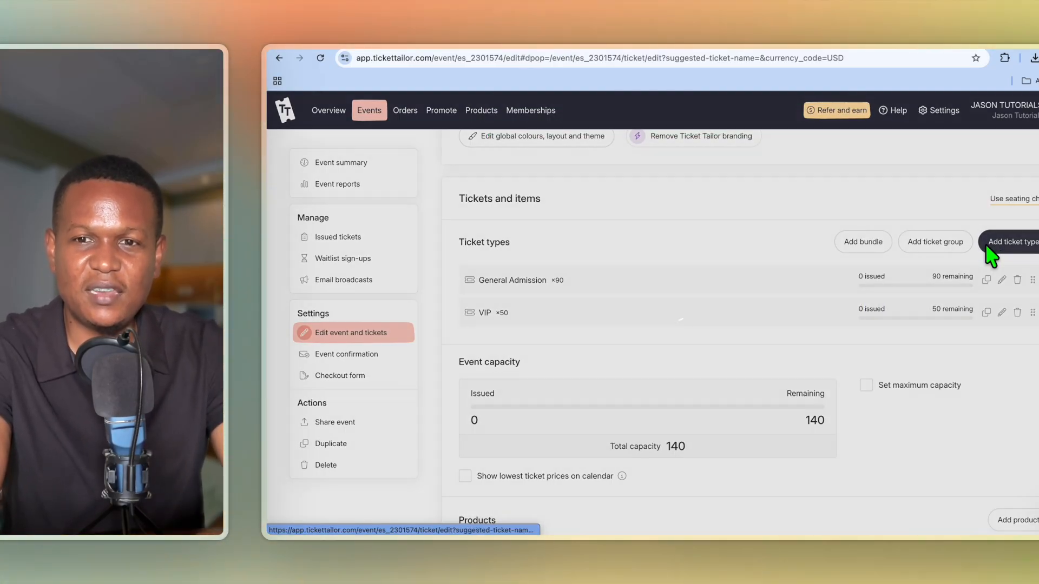
pyautogui.click(610, 206)
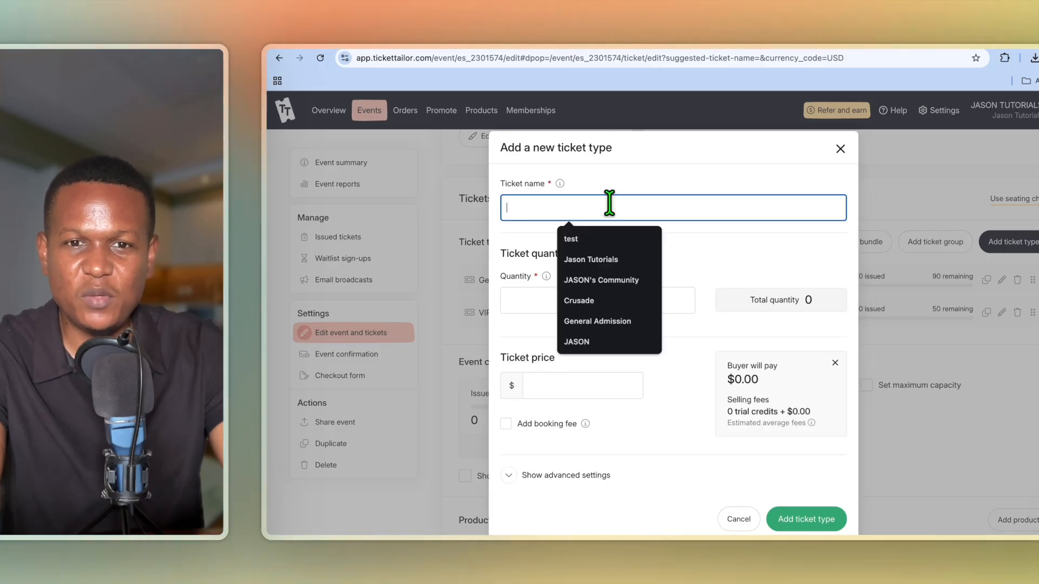
pyautogui.write('f')
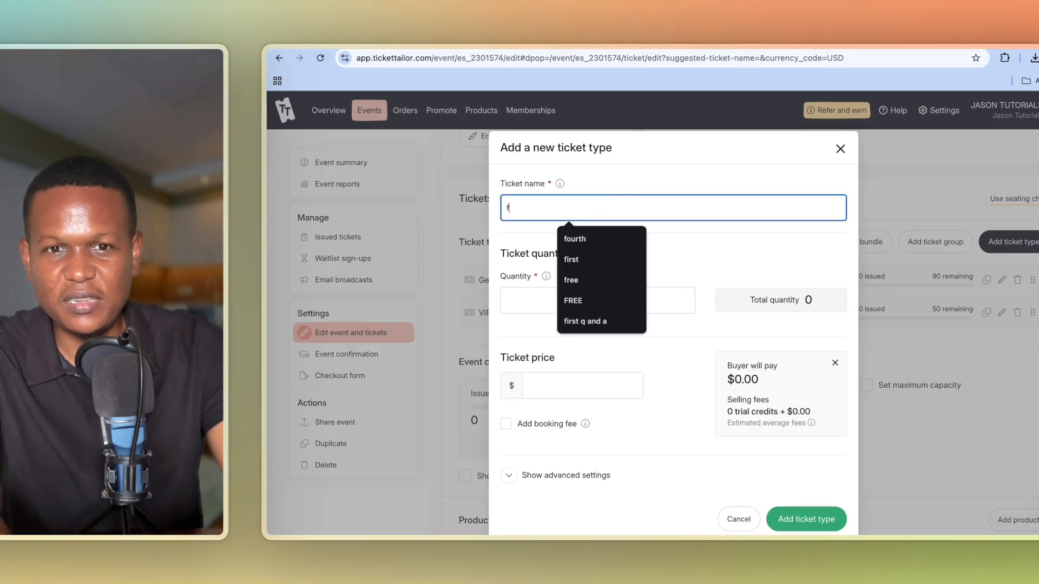
pyautogui.click(587, 306)
pyautogui.click(580, 301)
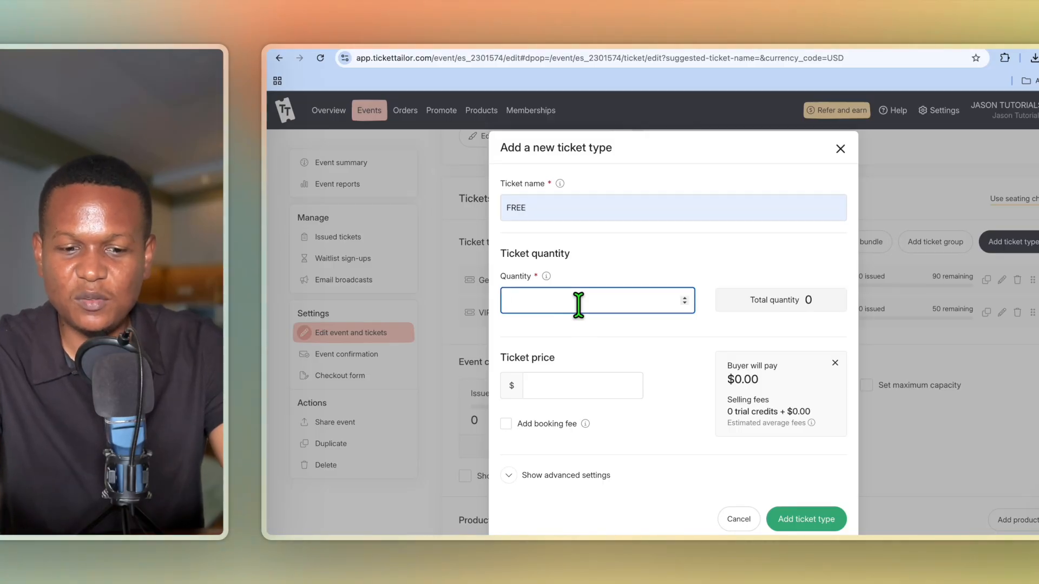
pyautogui.write('7')
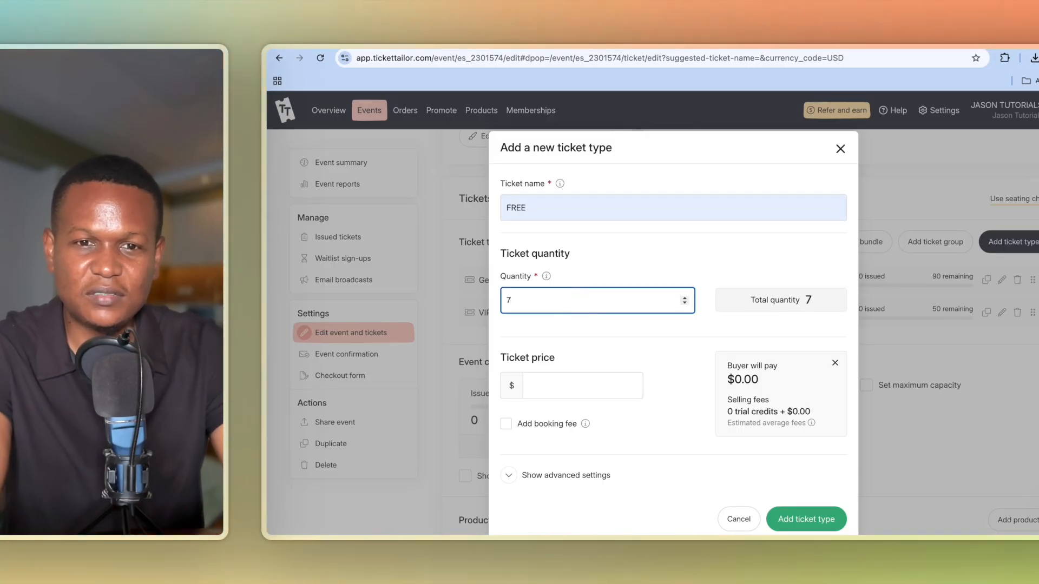
pyautogui.click(618, 358)
pyautogui.scroll(-1, 627, 377)
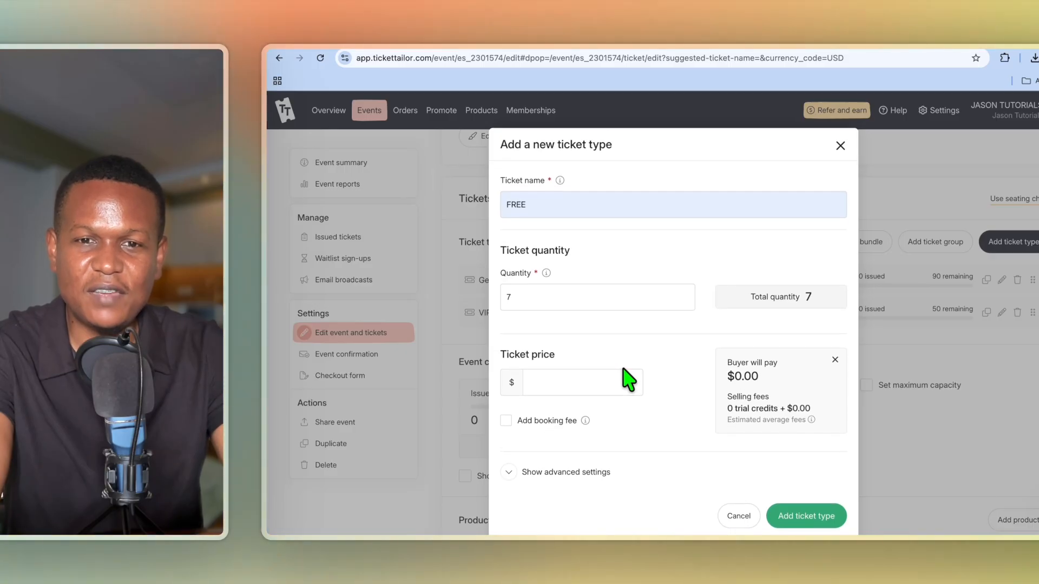
pyautogui.click(601, 382)
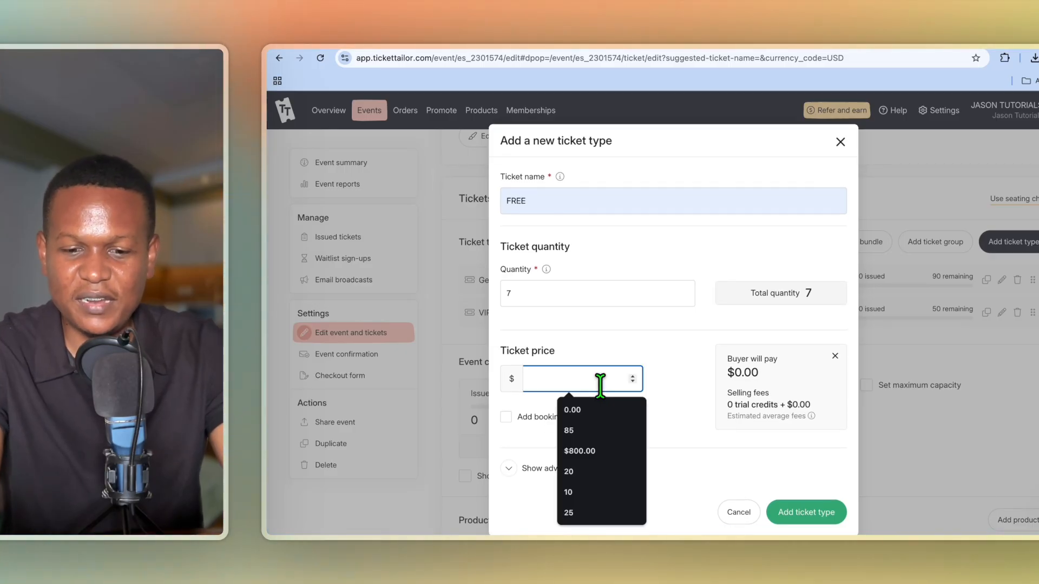
pyautogui.write('00')
pyautogui.click(596, 444)
# Set the FREE ticket's status to Hidden under advanced settings and save the ticket type.
pyautogui.click(568, 470)
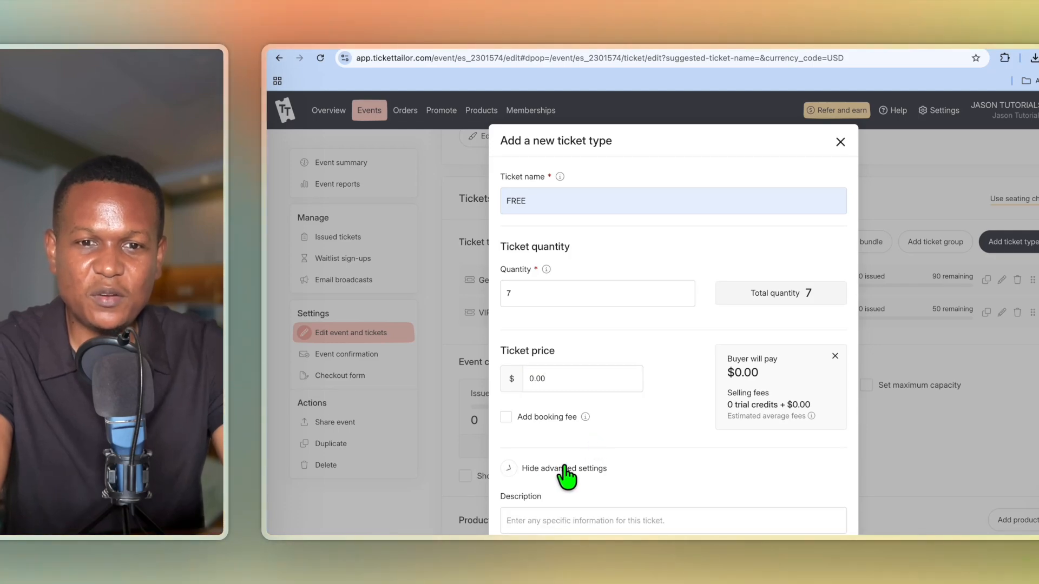
pyautogui.scroll(-3, 622, 481)
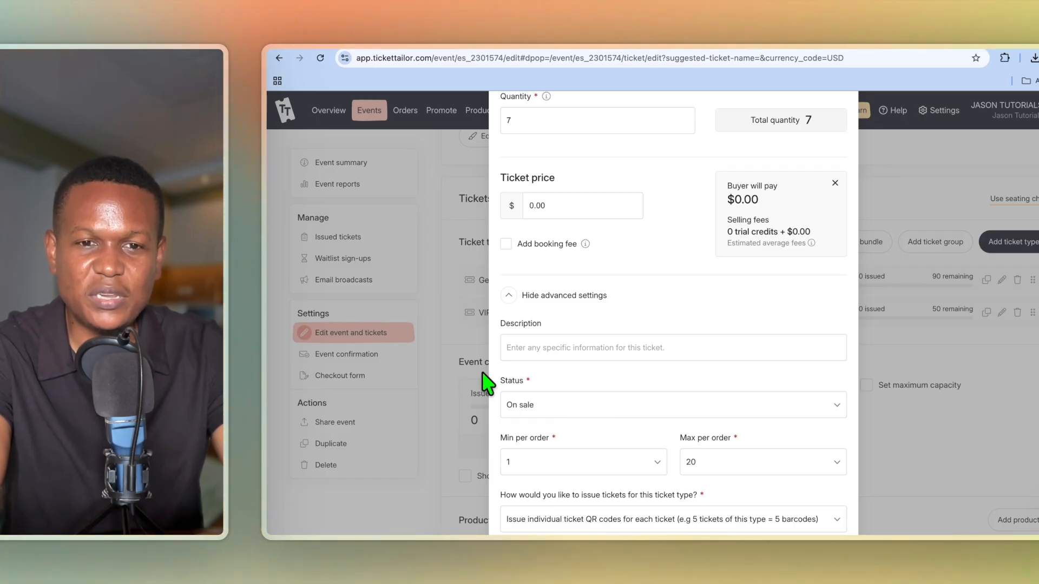
pyautogui.click(532, 403)
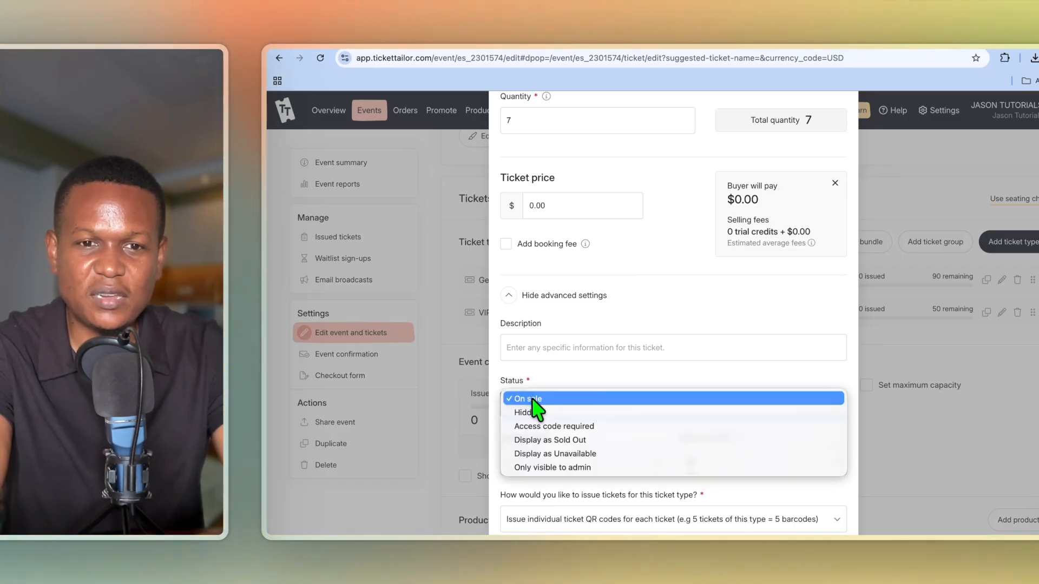
pyautogui.click(572, 411)
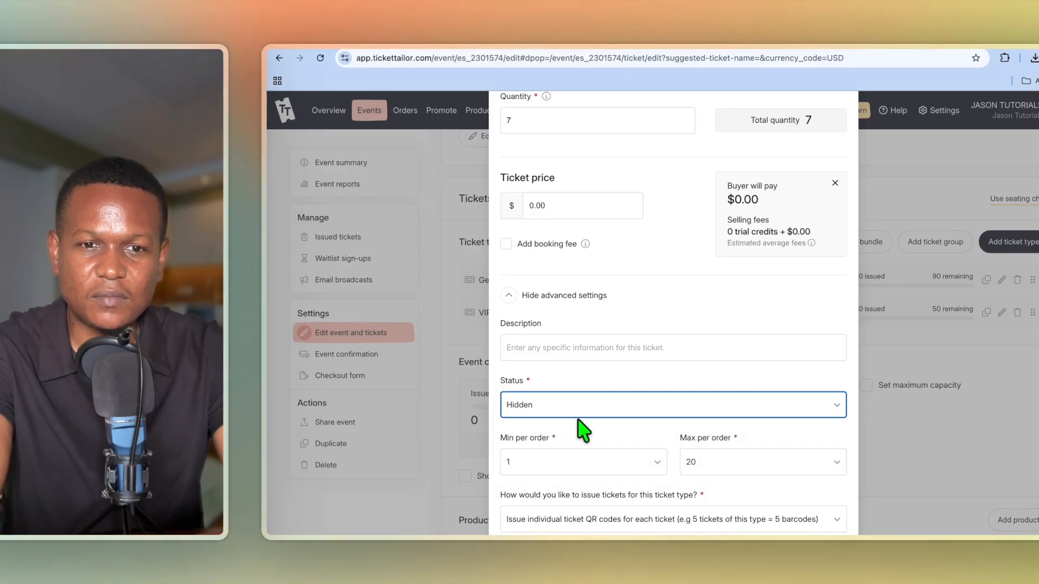
pyautogui.click(582, 411)
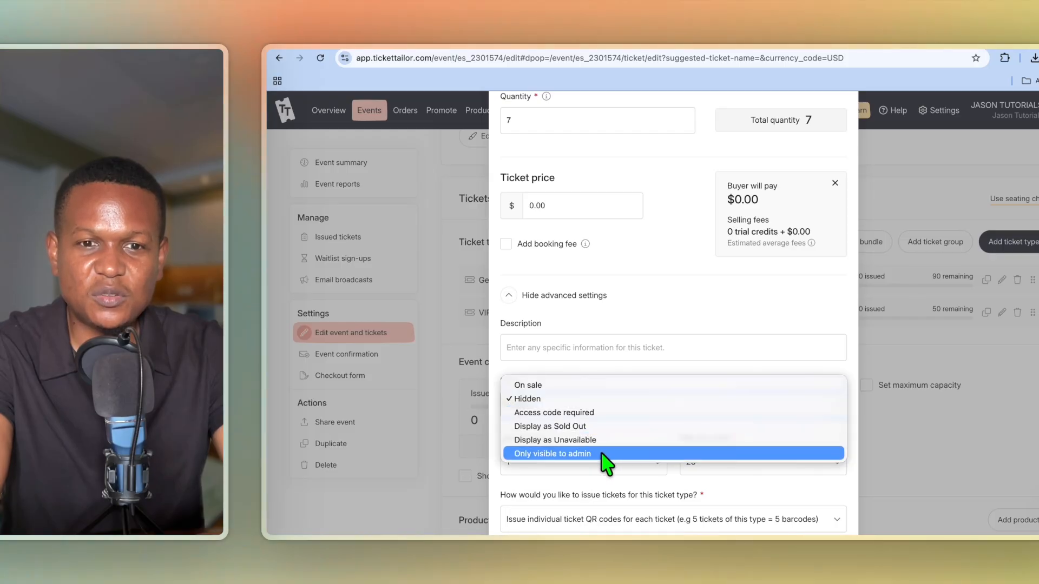
pyautogui.click(608, 372)
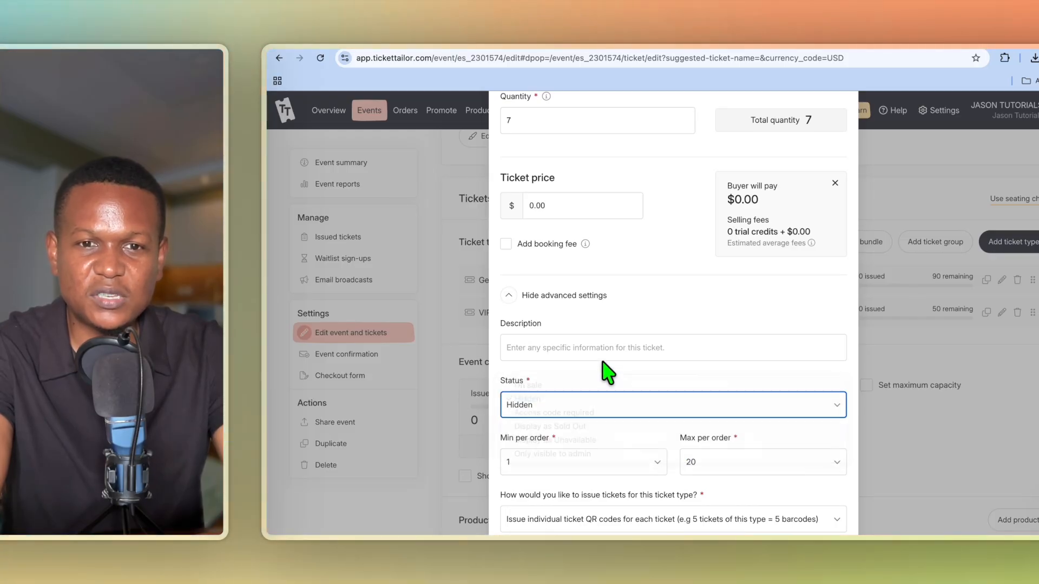
pyautogui.scroll(-3, 610, 393)
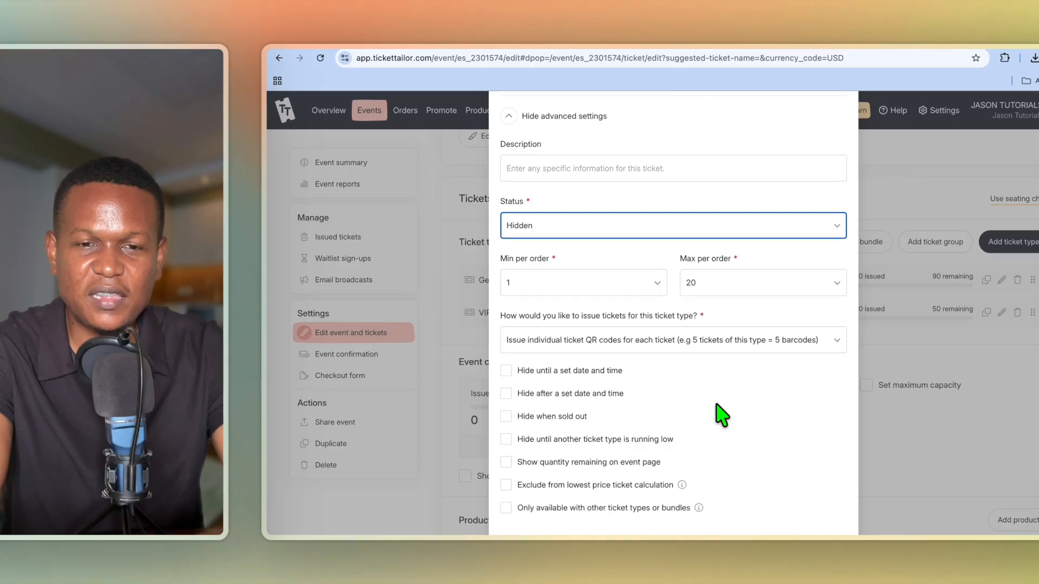
pyautogui.scroll(-1, 720, 413)
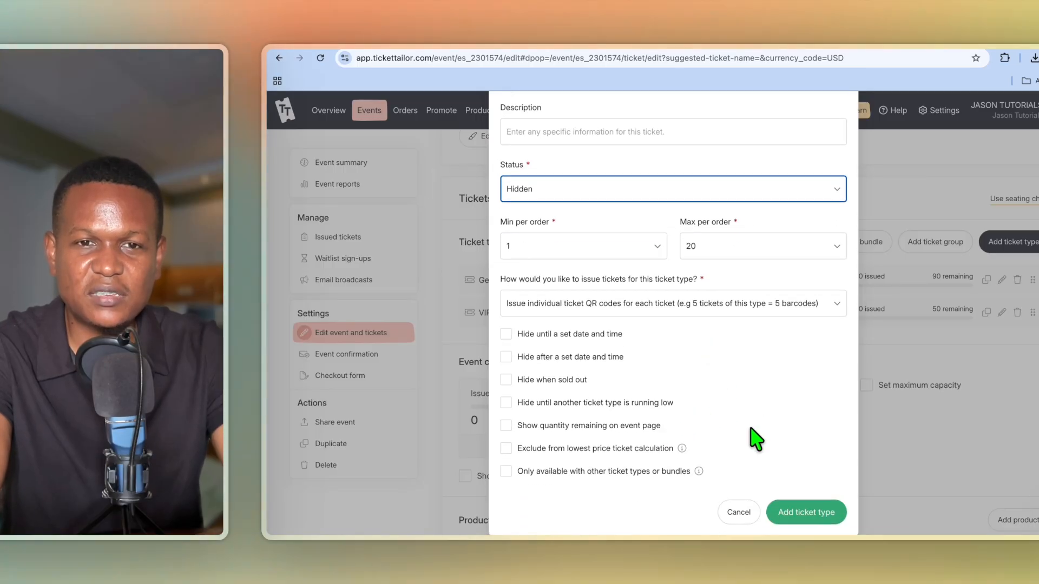
pyautogui.click(816, 514)
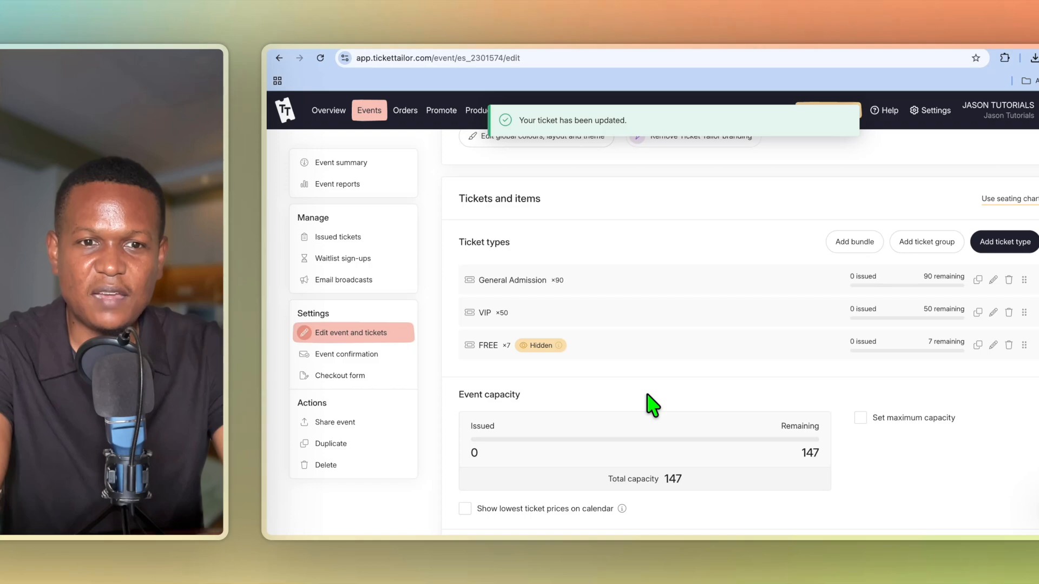
# Scroll down the edit page through Event settings, the event page link and US Dollar payment settings.
pyautogui.scroll(-3, 652, 405)
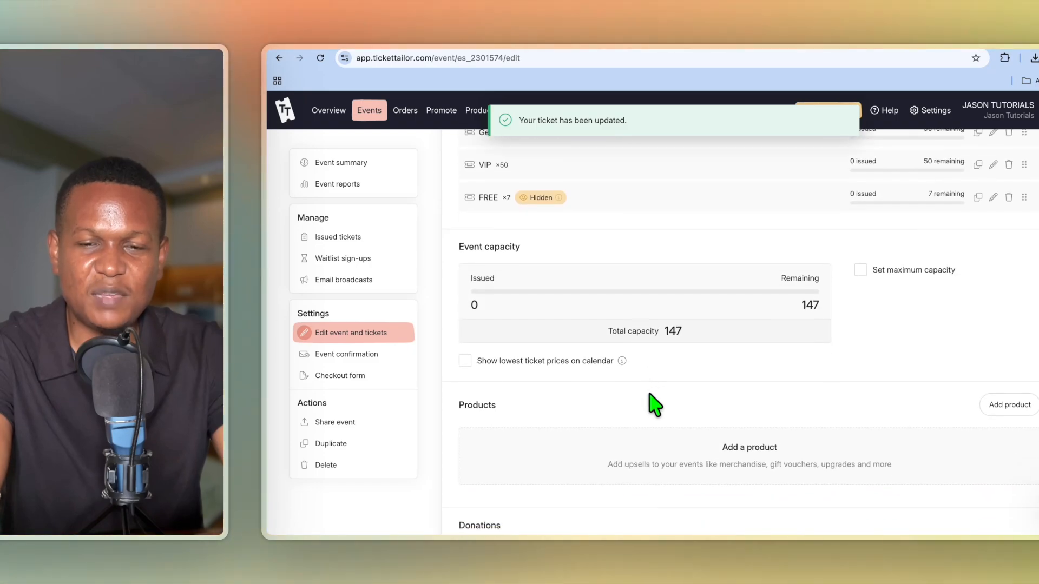
pyautogui.scroll(-4, 653, 405)
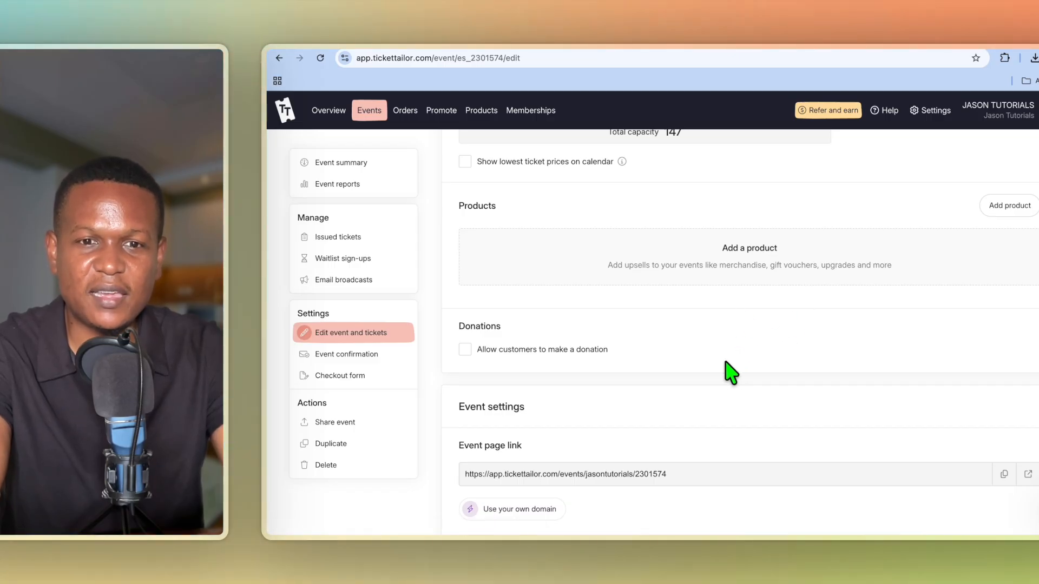
pyautogui.scroll(-1, 718, 373)
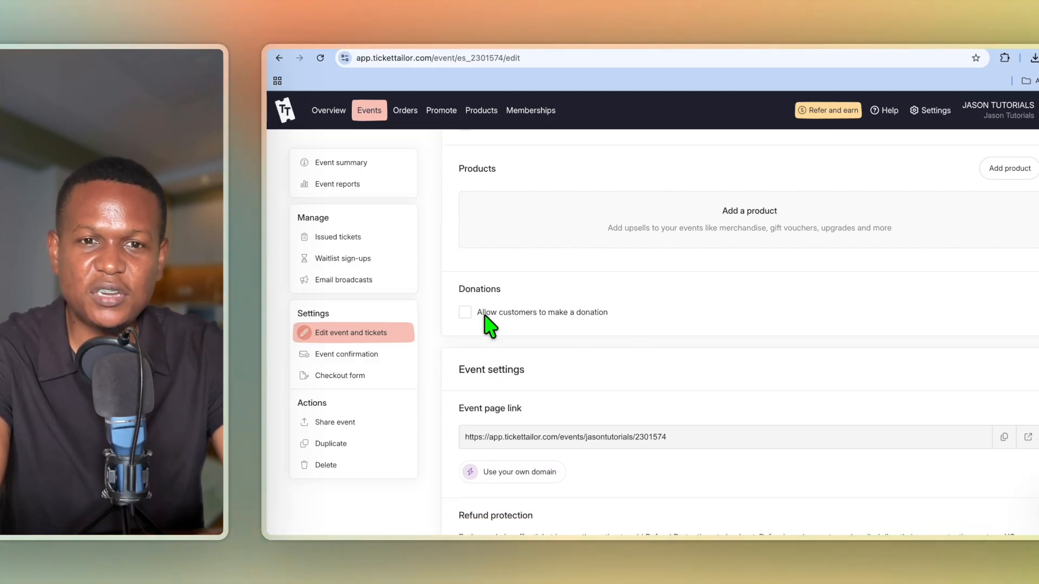
pyautogui.scroll(-6, 730, 416)
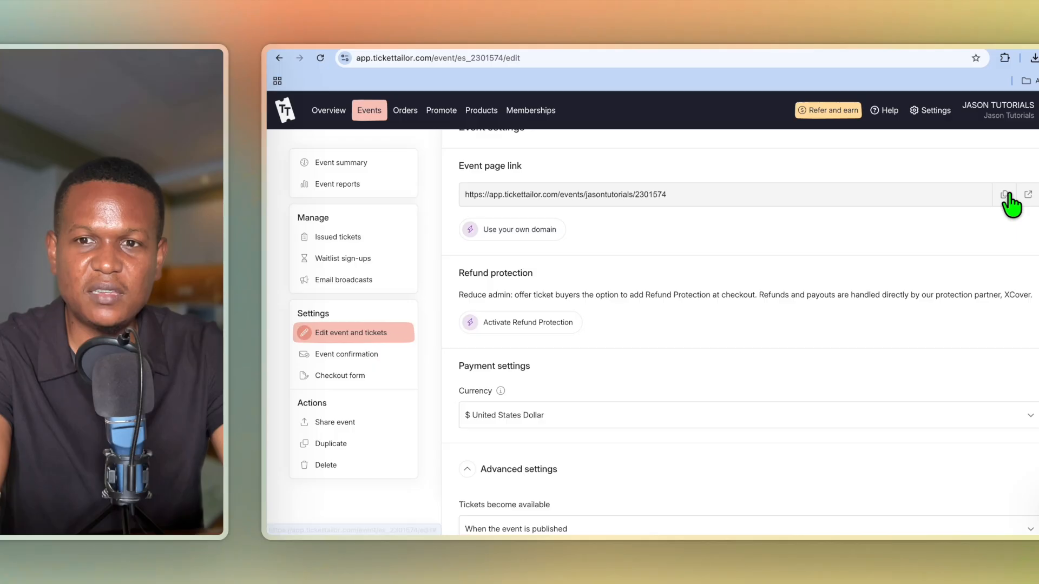
# Open the public Sunday Brunch [DRAFT] page and scroll through its brunch flyer and venue map.
pyautogui.click(1028, 195)
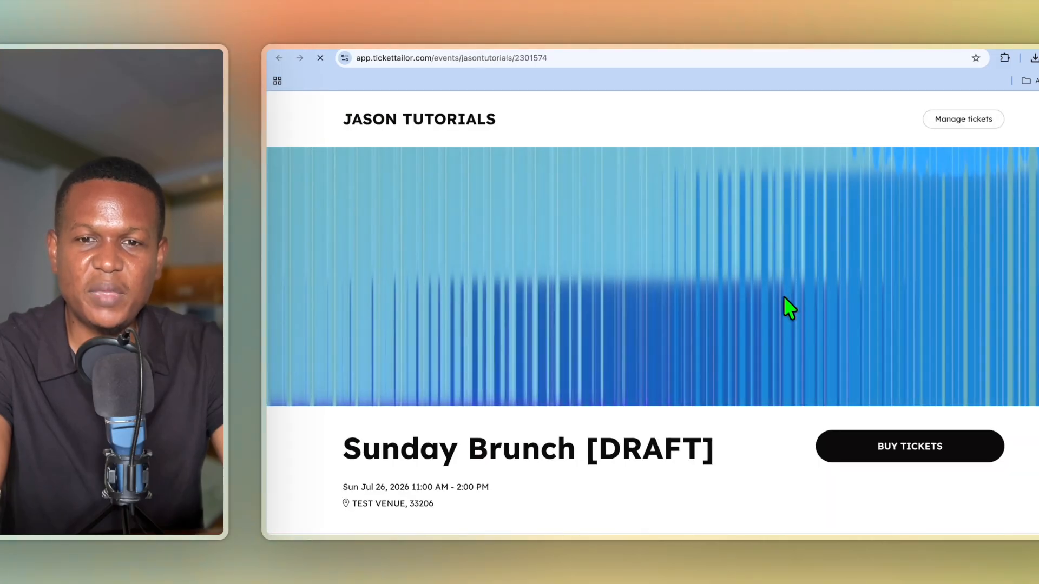
pyautogui.scroll(-2, 784, 297)
pyautogui.scroll(-7, 845, 386)
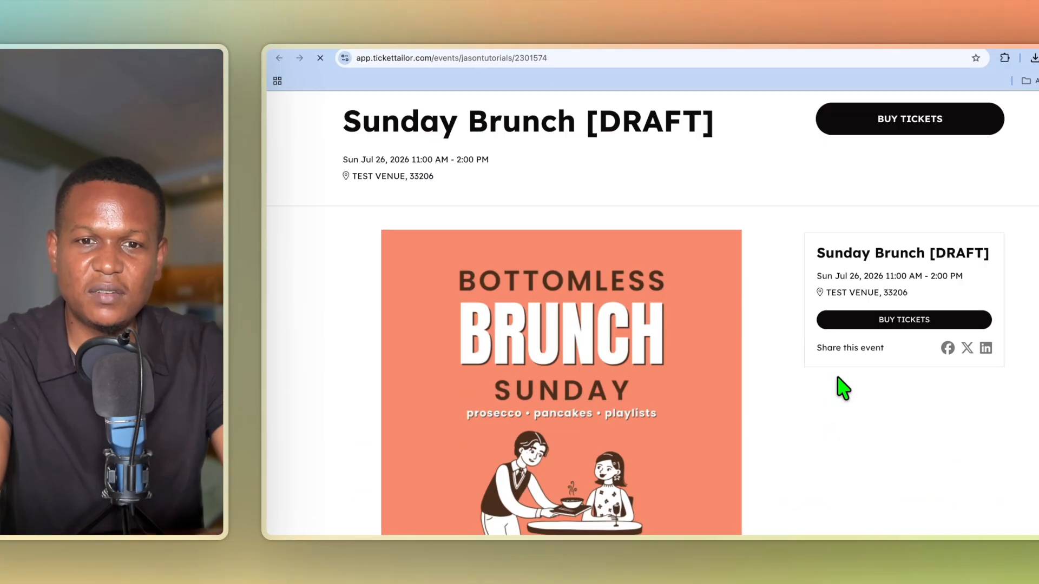
pyautogui.scroll(-5, 845, 388)
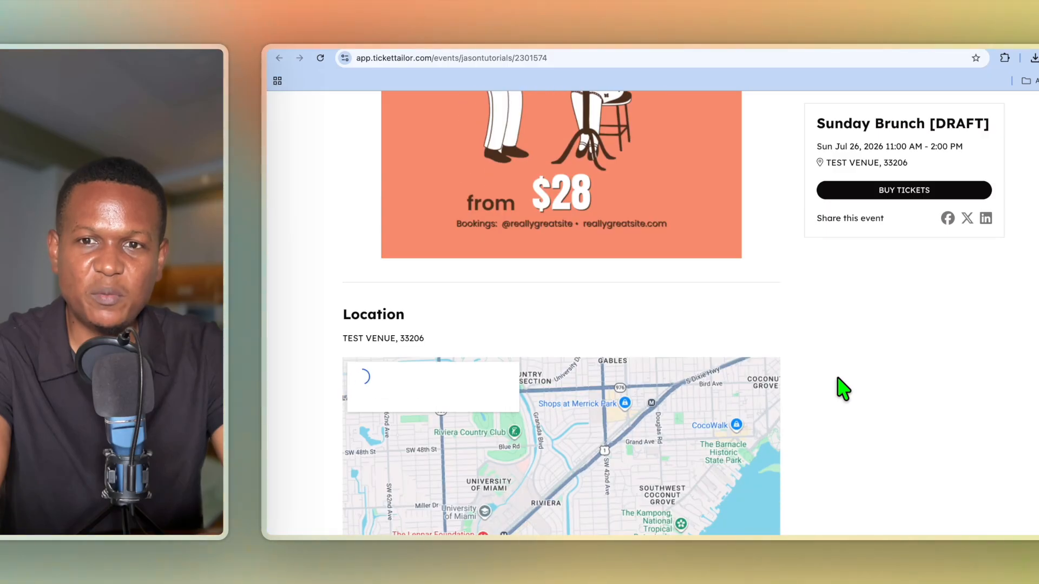
pyautogui.scroll(-1, 843, 388)
pyautogui.scroll(-3, 600, 390)
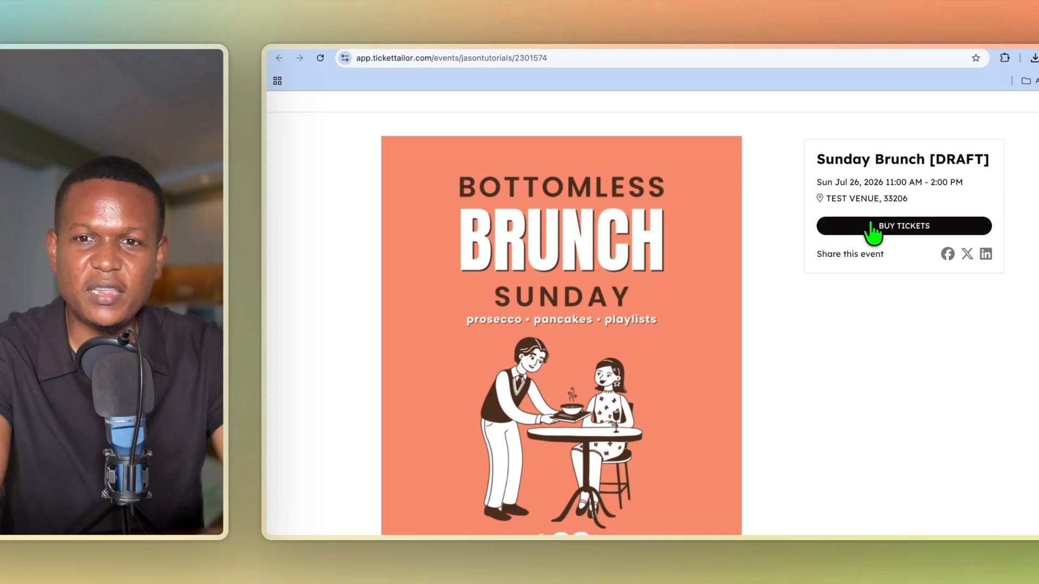
# Put one General Admission ticket in the cart and proceed to the $22.00 checkout details form.
pyautogui.click(871, 224)
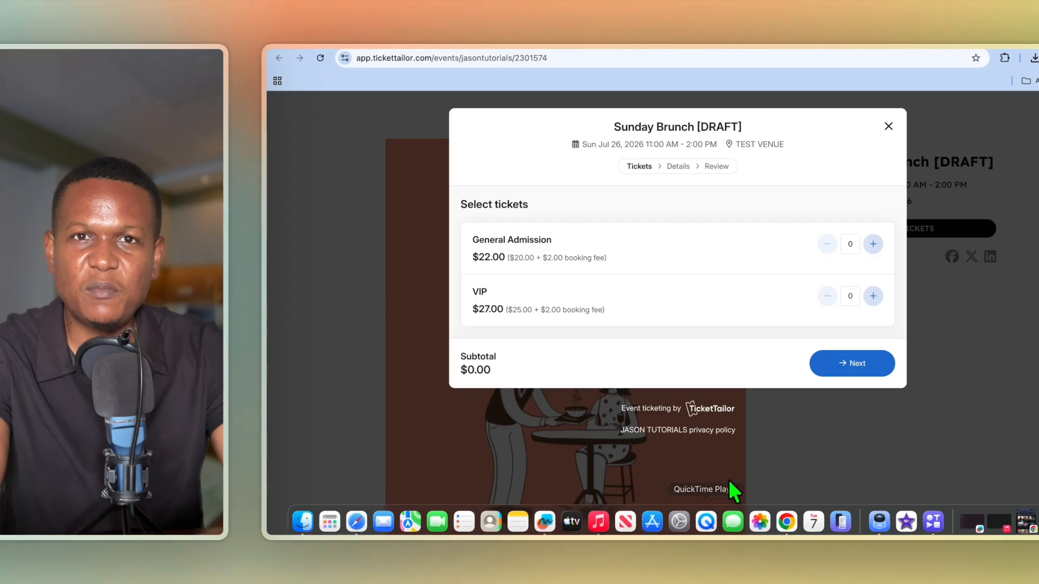
pyautogui.click(874, 249)
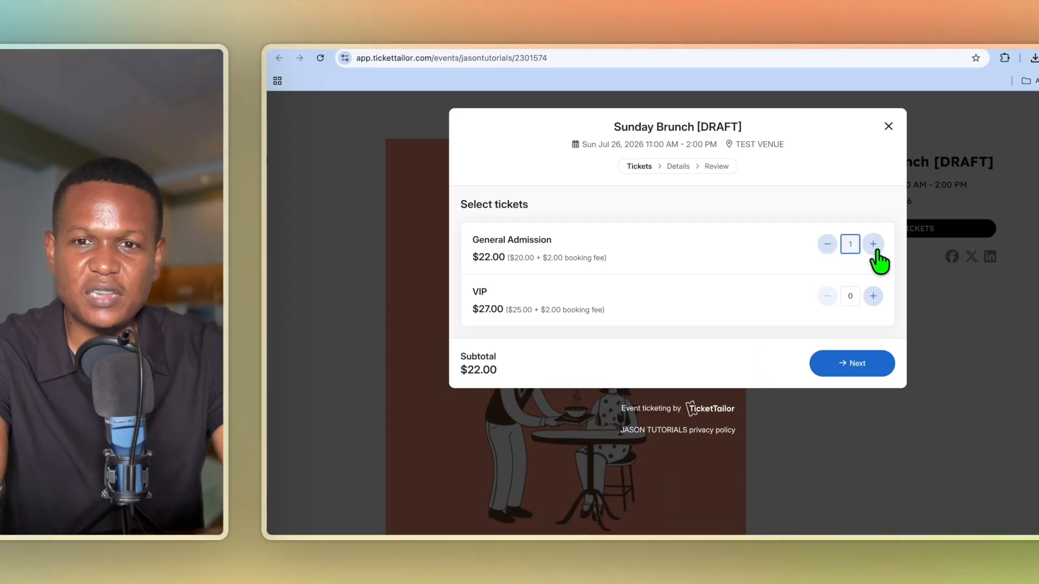
pyautogui.click(857, 364)
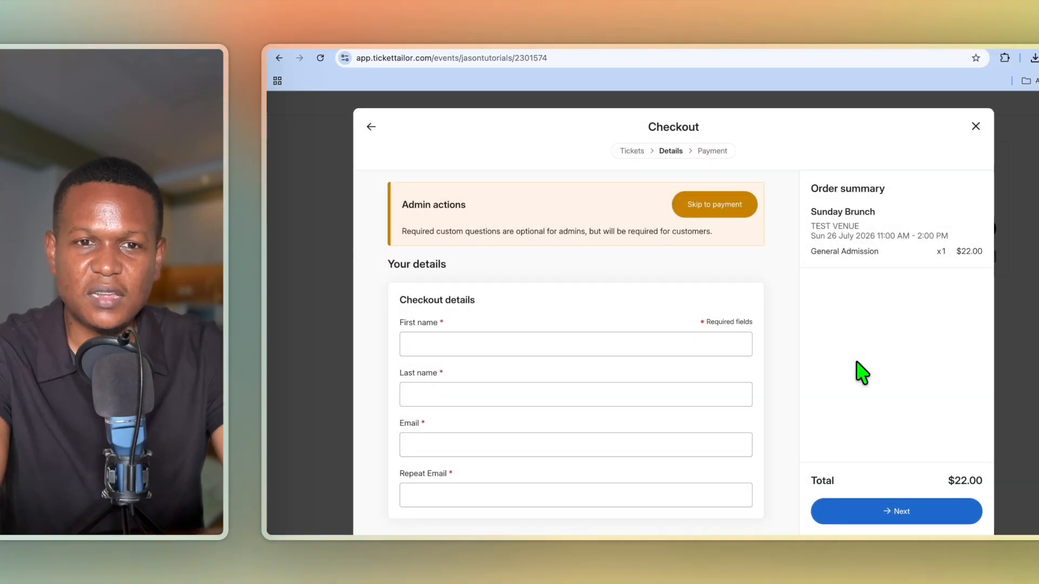
pyautogui.scroll(-3, 559, 343)
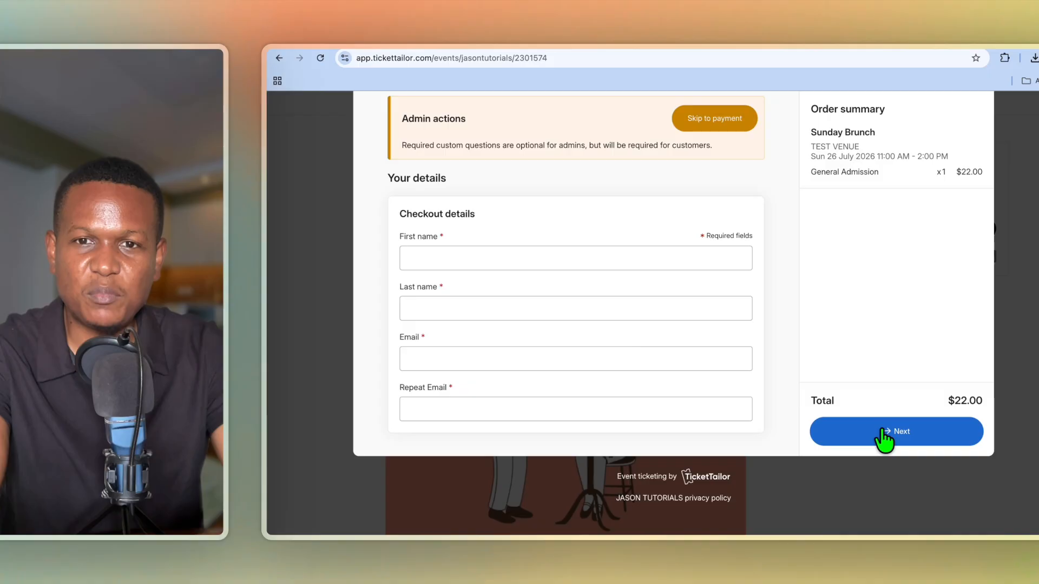
pyautogui.click(677, 481)
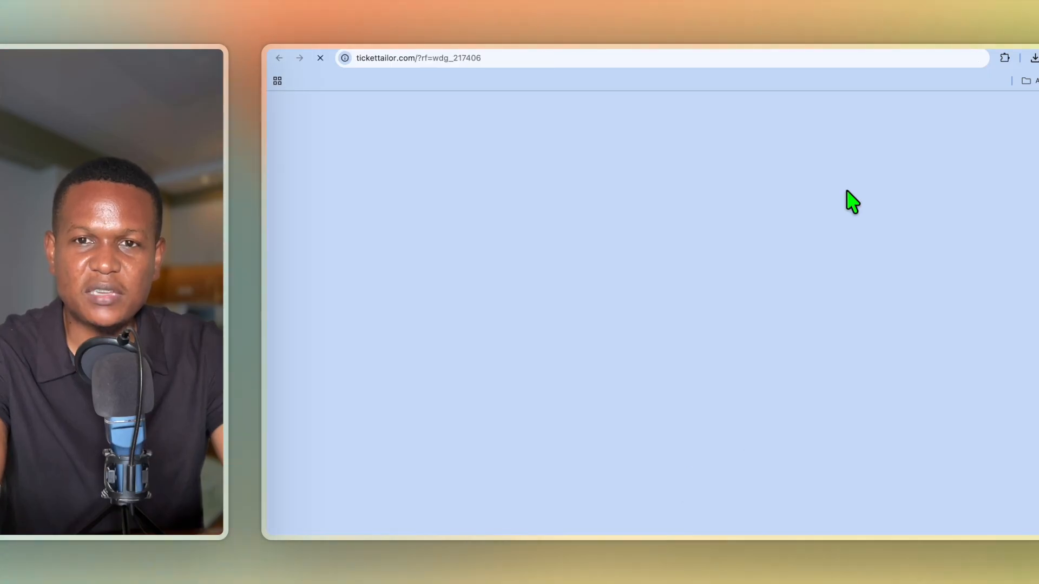
pyautogui.click(875, 44)
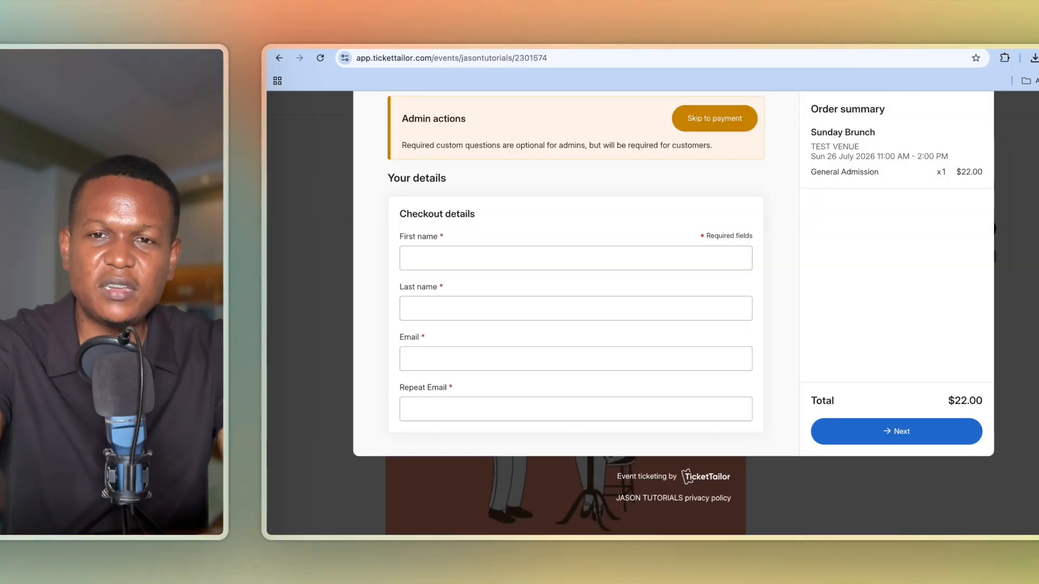
# Return to the Edit event and tickets page and click Save event at the bottom.
pyautogui.click(854, 52)
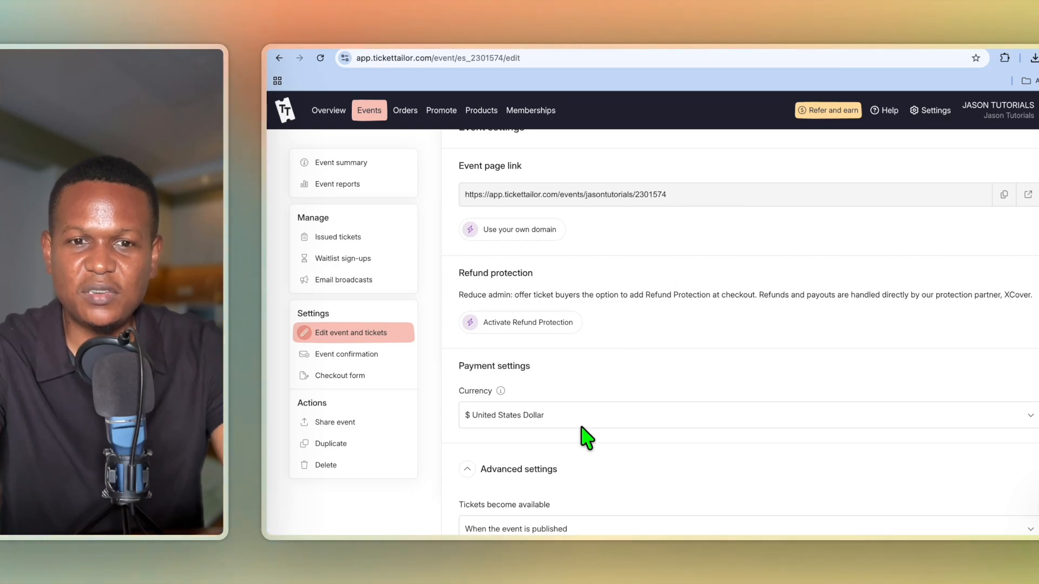
pyautogui.scroll(-8, 587, 437)
pyautogui.scroll(3, 588, 437)
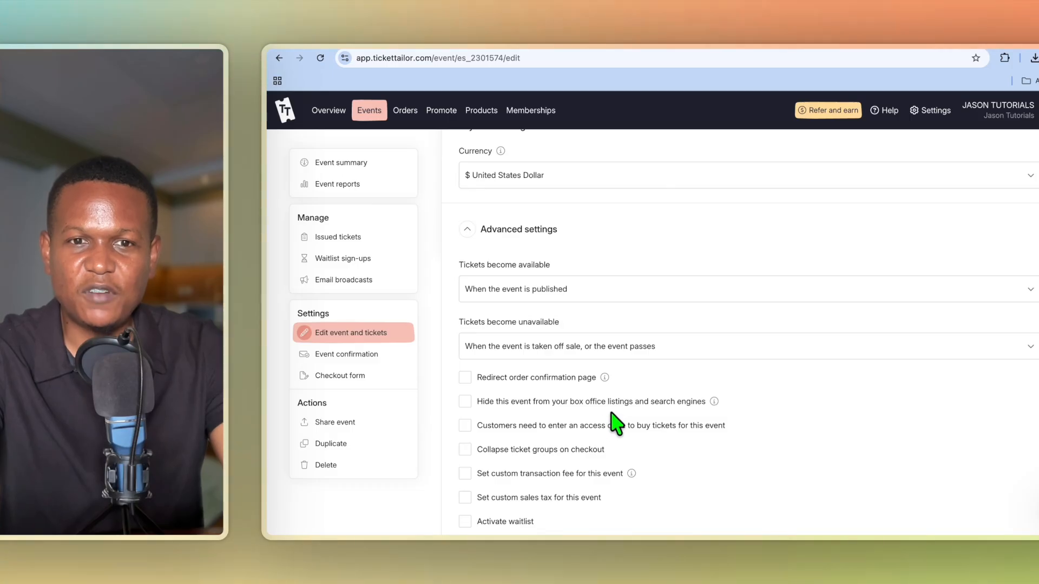
pyautogui.scroll(-3, 617, 425)
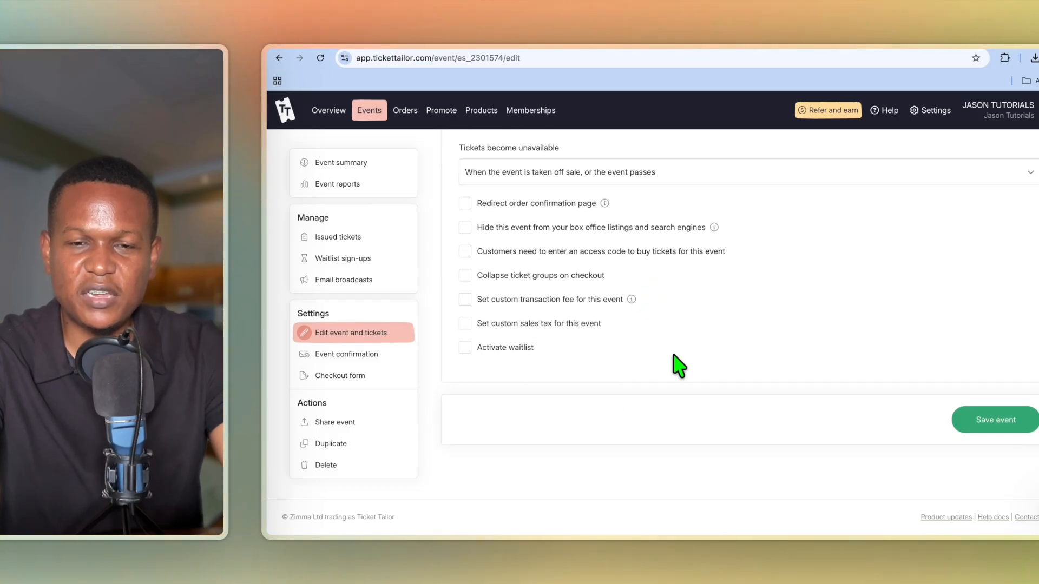
pyautogui.click(980, 419)
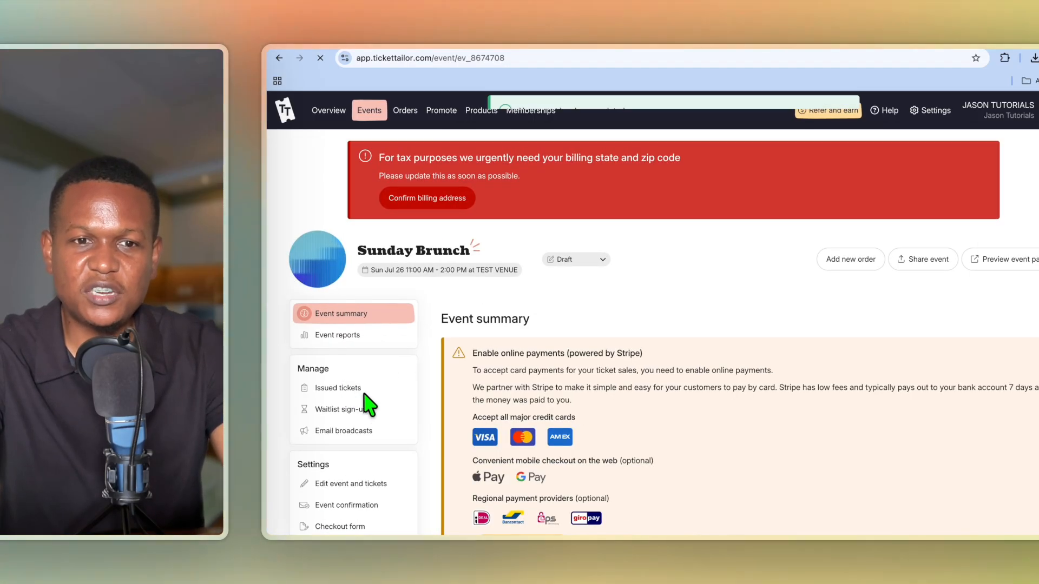
pyautogui.scroll(-1, 366, 401)
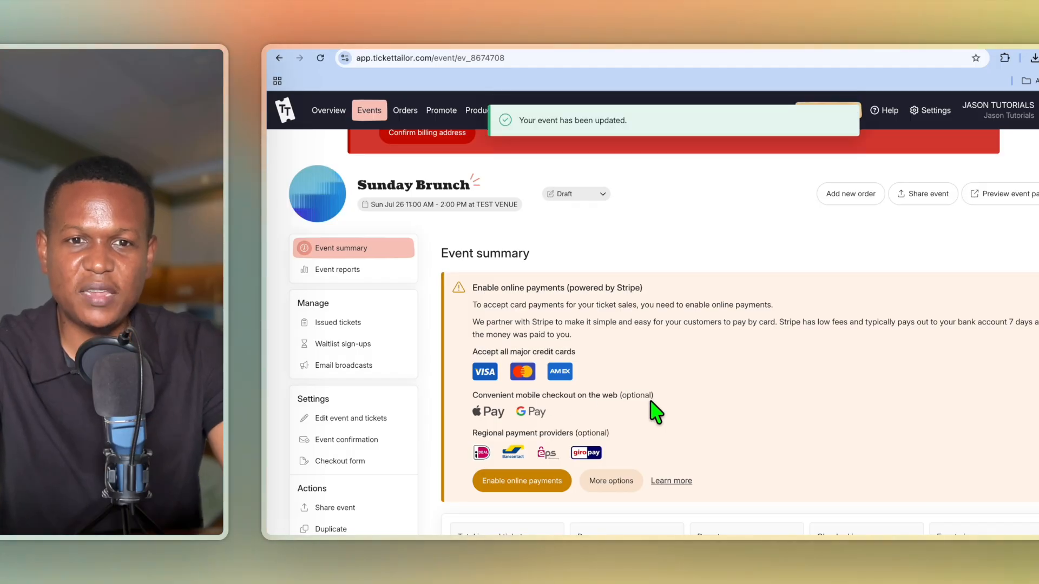
pyautogui.scroll(-2, 655, 413)
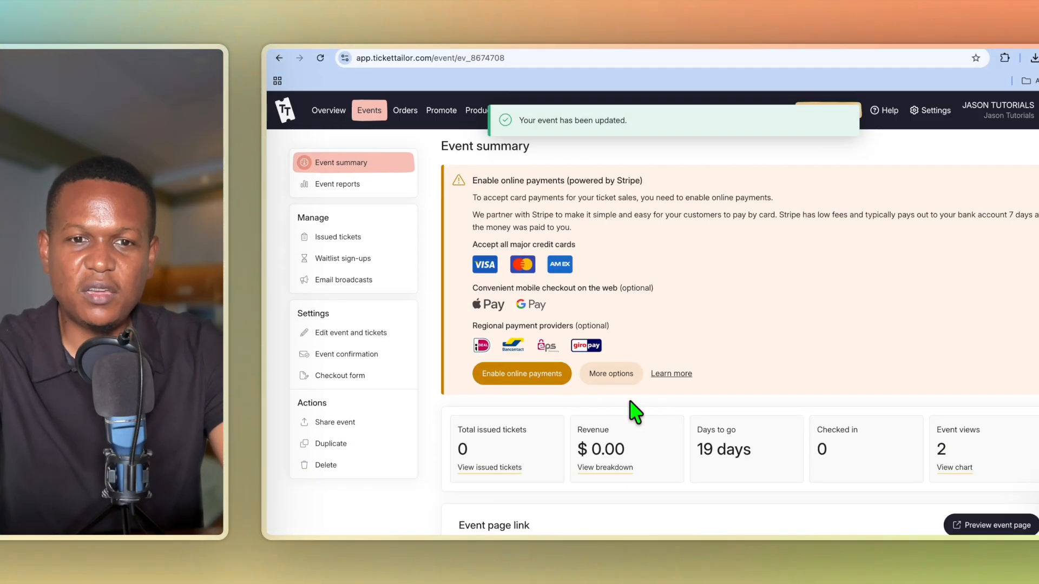
pyautogui.click(525, 379)
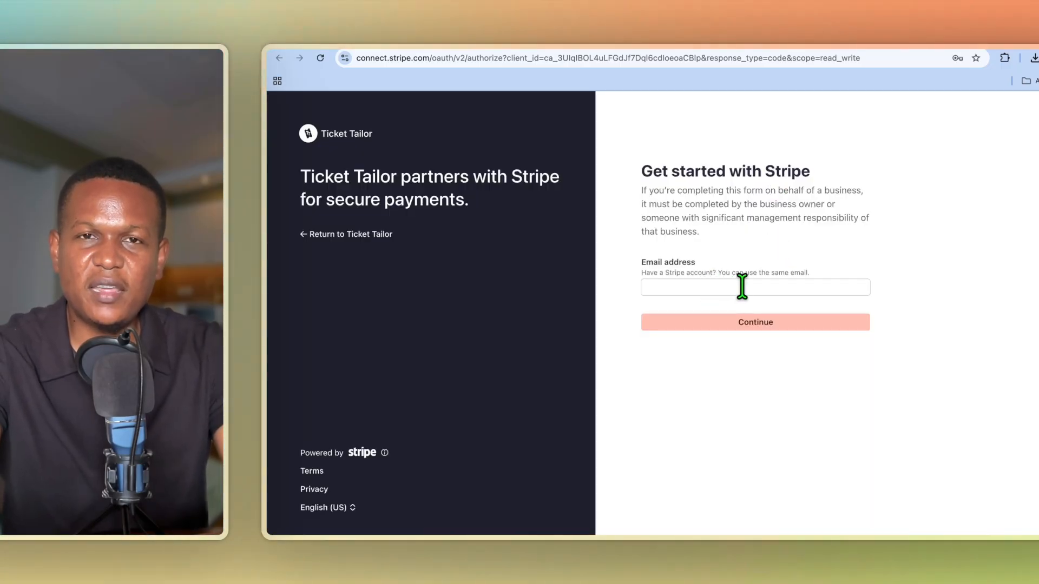
pyautogui.click(855, 50)
pyautogui.scroll(-1, 720, 349)
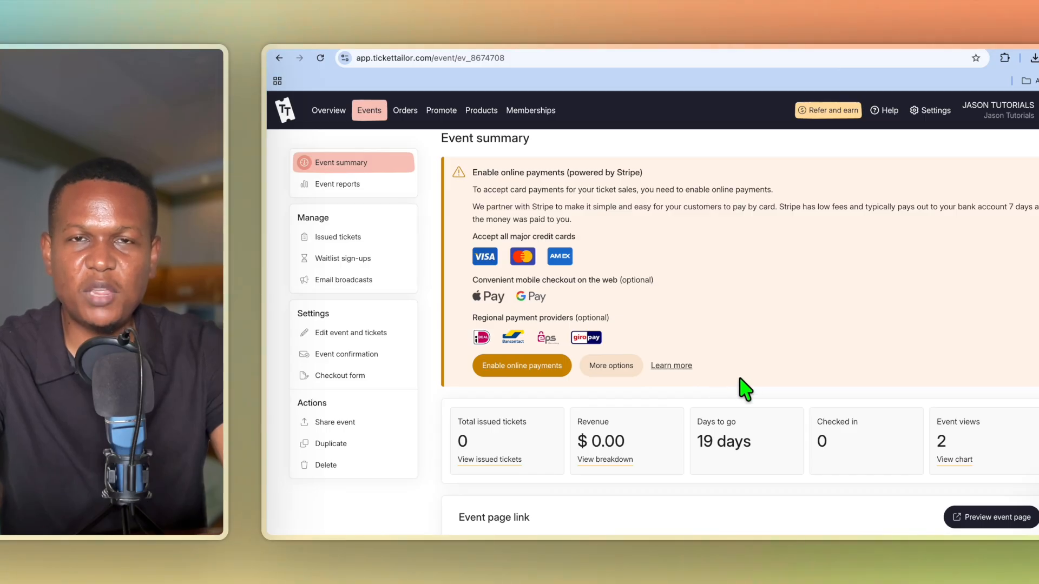
pyautogui.scroll(-3, 746, 388)
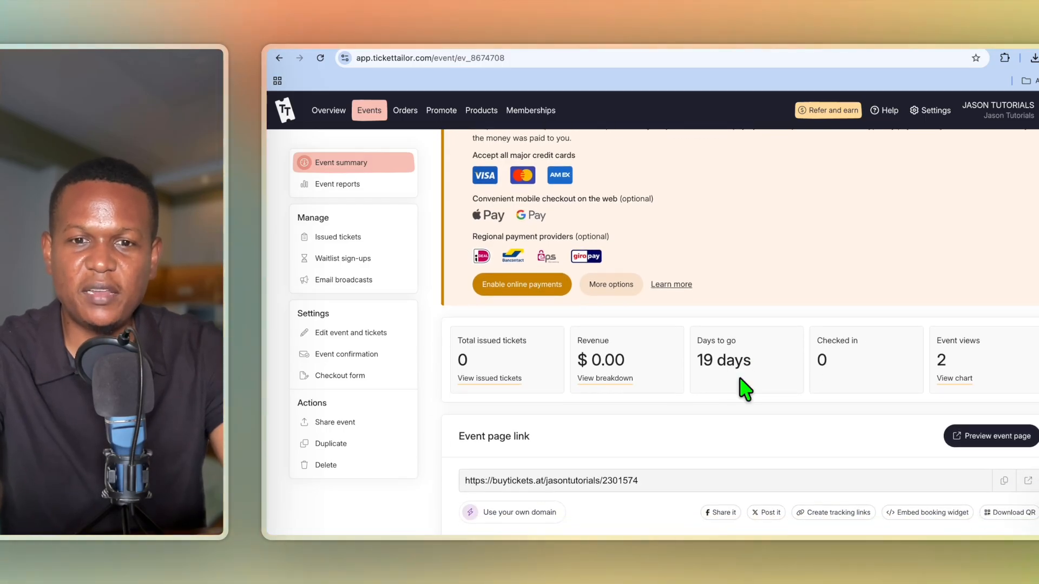
pyautogui.scroll(-1, 746, 389)
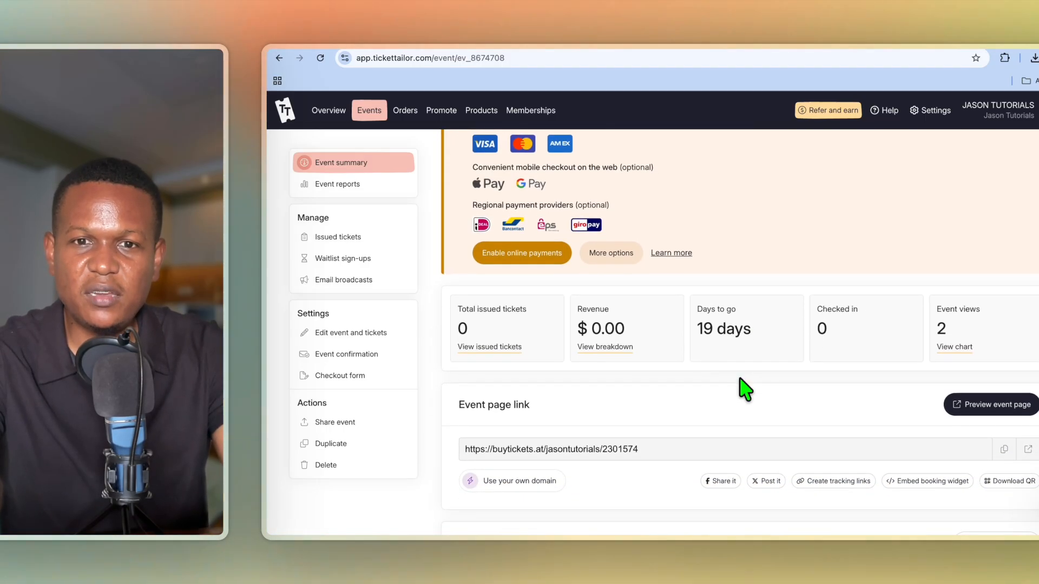
pyautogui.scroll(-5, 746, 389)
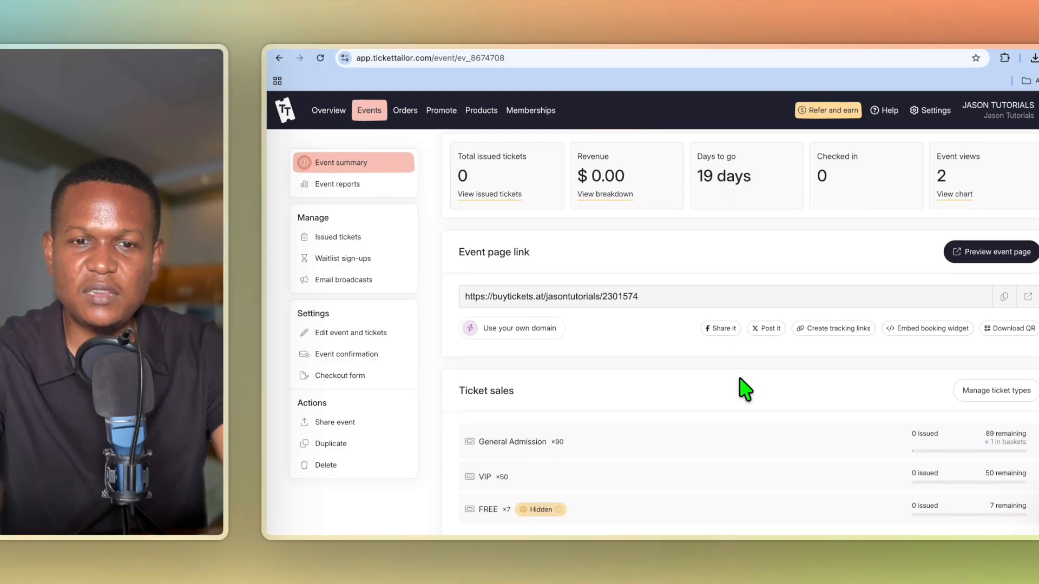
pyautogui.scroll(9, 726, 341)
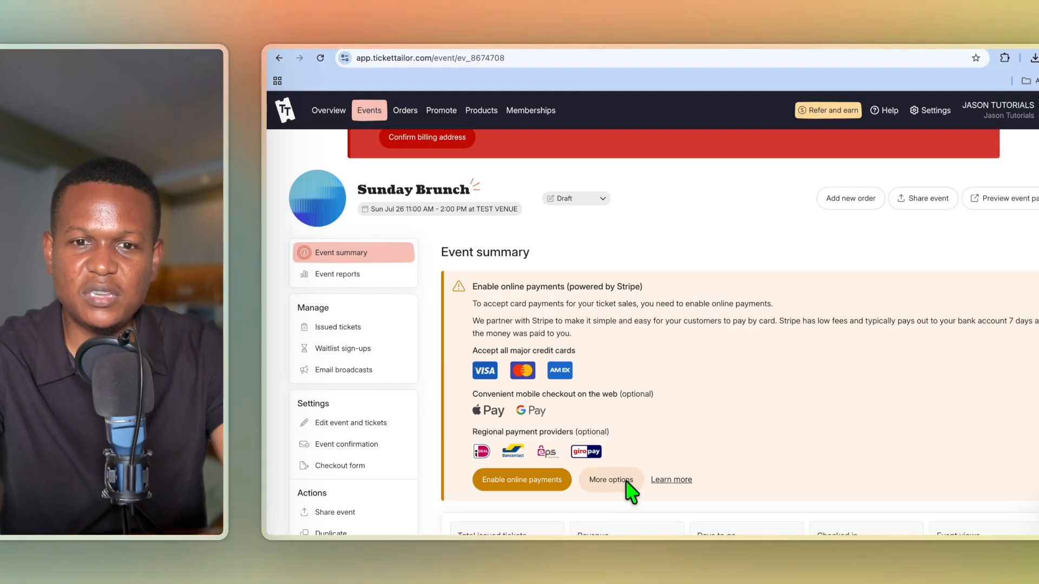
# Expand the payment More options to reveal PayPal, Square and offline payments, then scroll back up.
pyautogui.click(613, 480)
pyautogui.scroll(-3, 618, 476)
pyautogui.click(704, 463)
pyautogui.scroll(-5, 704, 471)
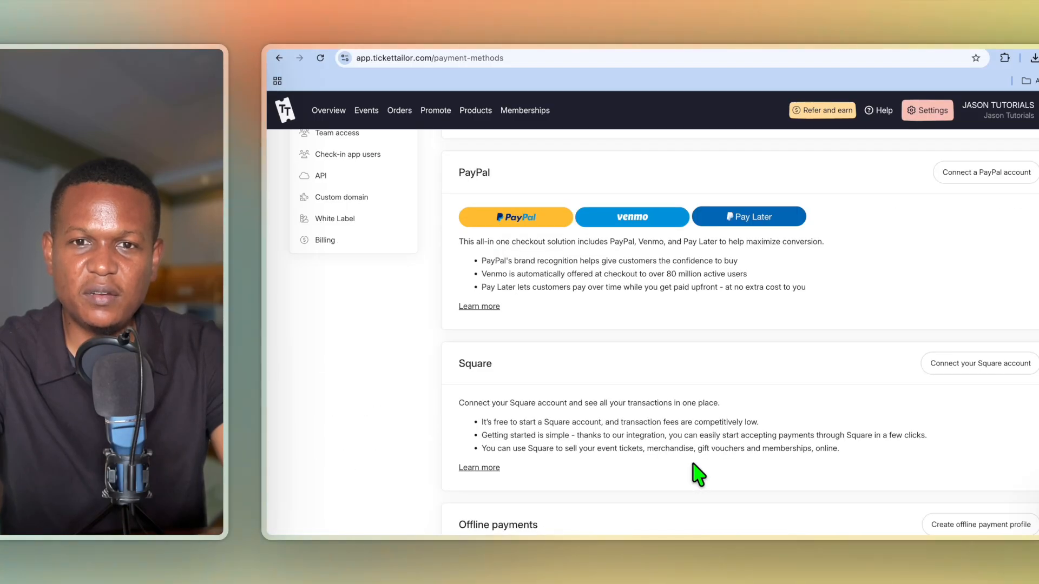
pyautogui.scroll(-3, 698, 475)
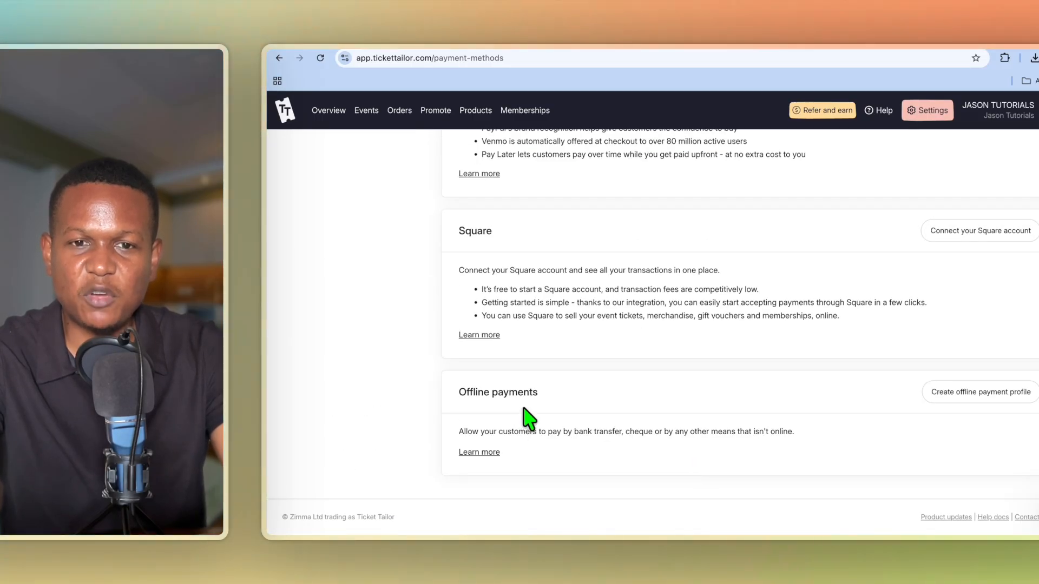
pyautogui.scroll(7, 578, 421)
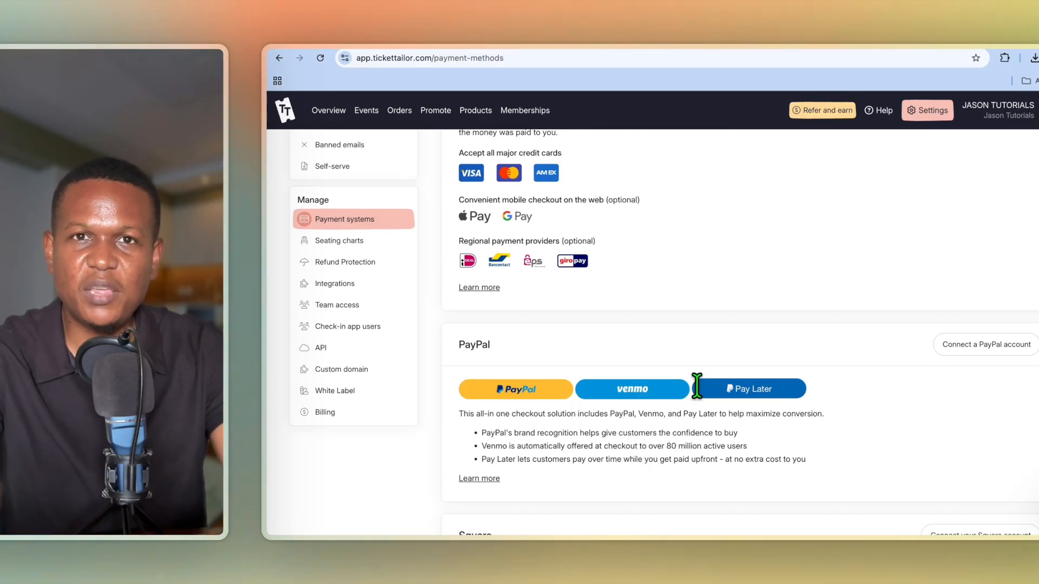
pyautogui.scroll(1, 649, 400)
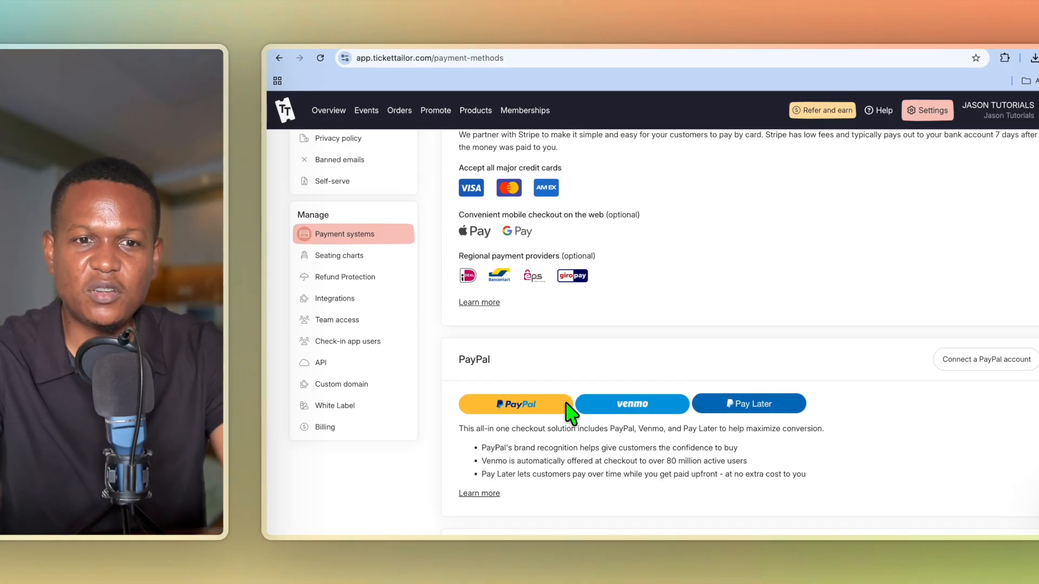
pyautogui.scroll(1, 425, 435)
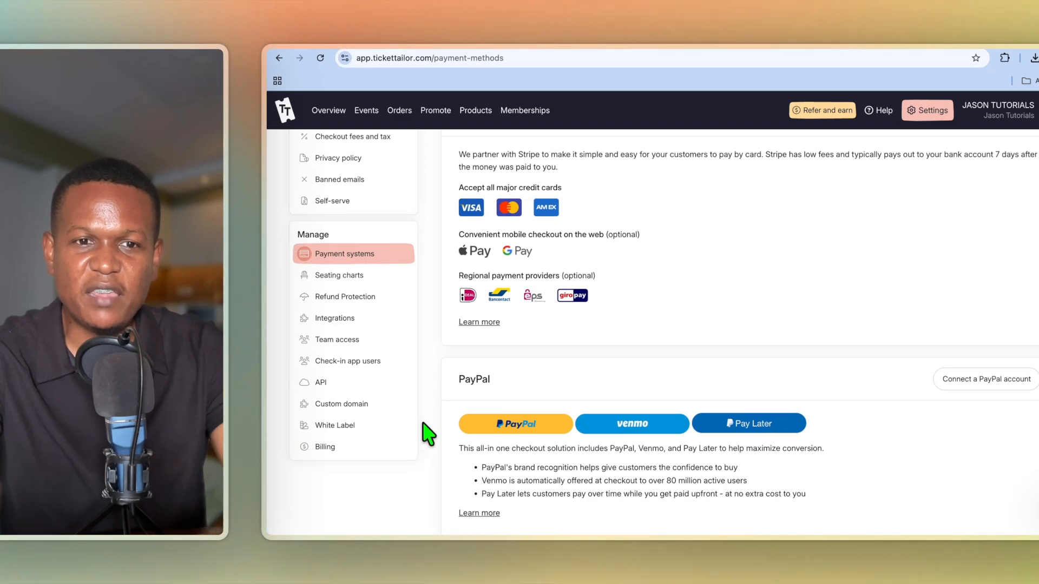
pyautogui.scroll(1, 352, 327)
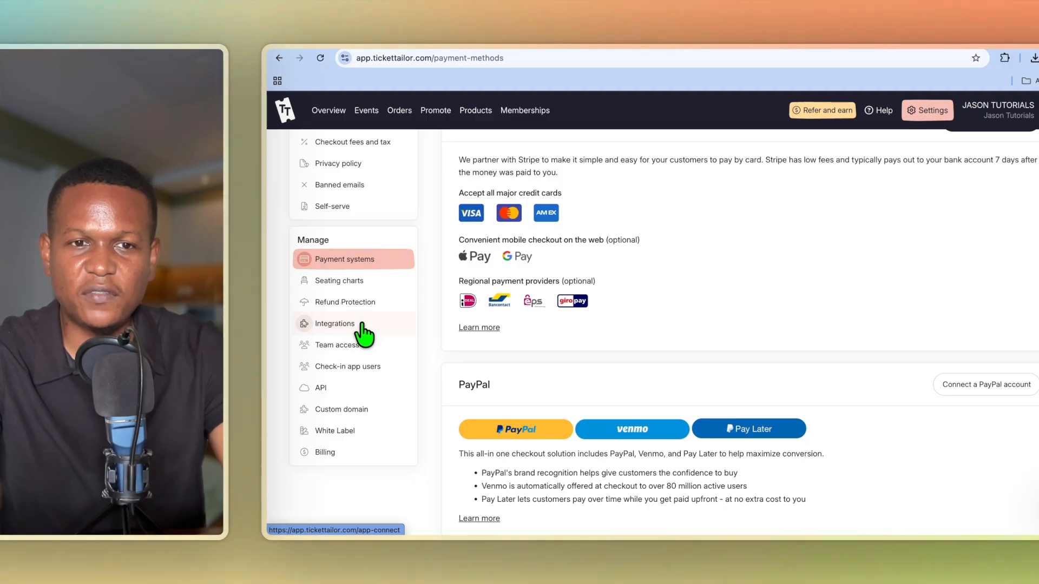
pyautogui.scroll(1, 366, 333)
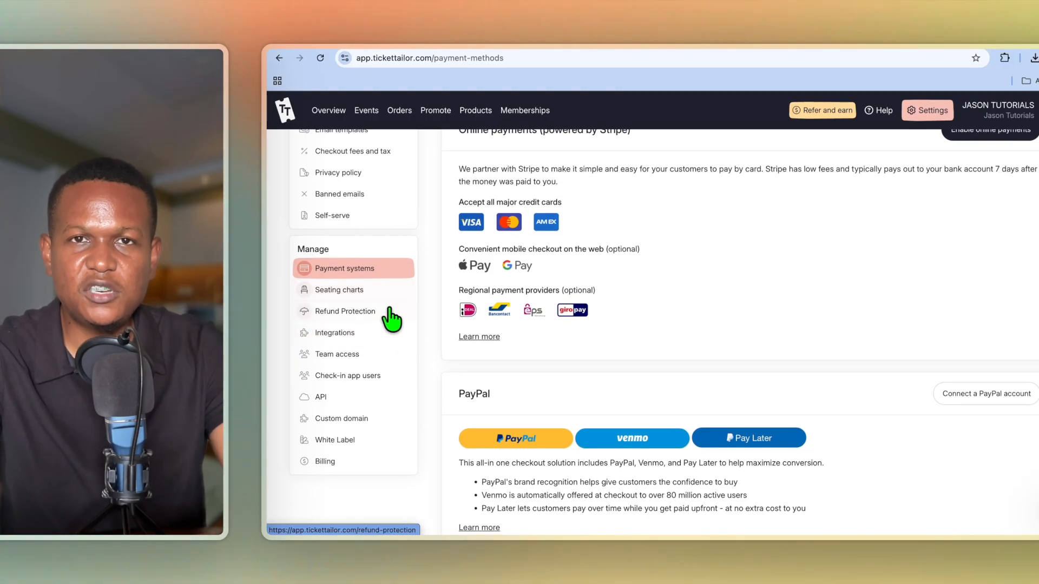
pyautogui.scroll(3, 379, 308)
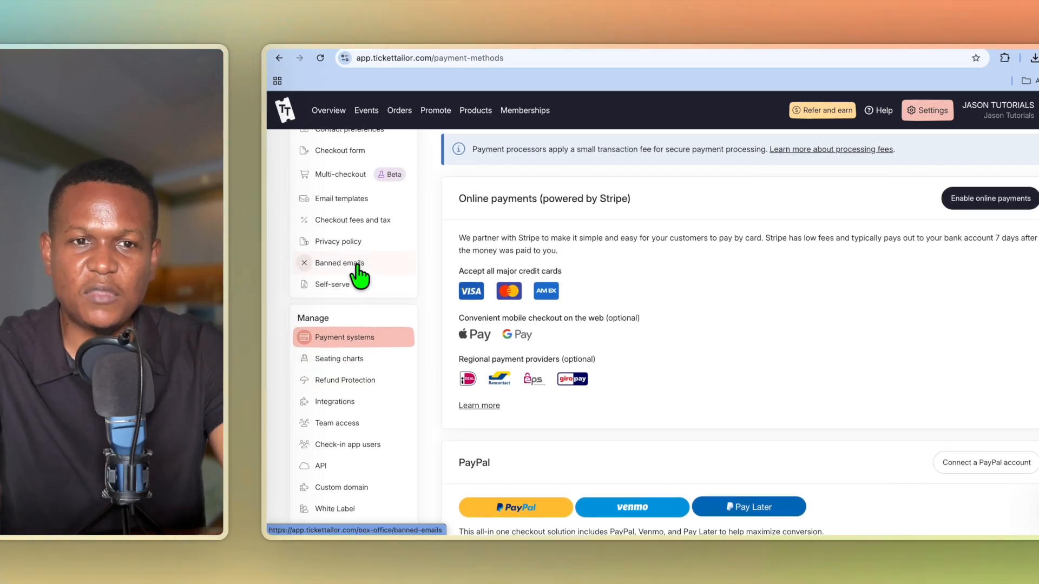
pyautogui.scroll(1, 349, 314)
pyautogui.scroll(5, 379, 350)
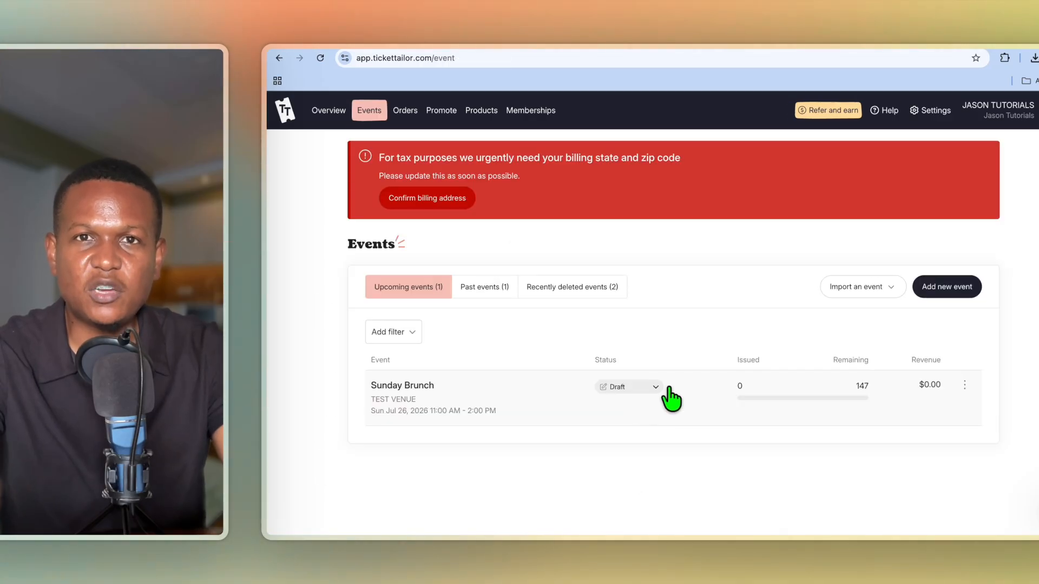
# Check the event's status dropdown, leave it as Draft, and go to Promote.
pyautogui.click(656, 387)
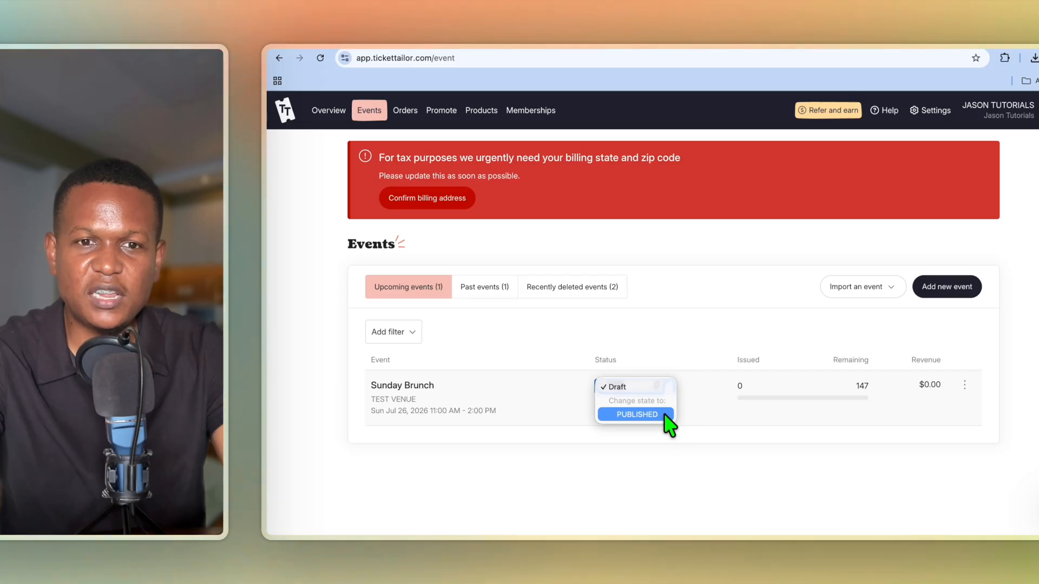
pyautogui.click(652, 473)
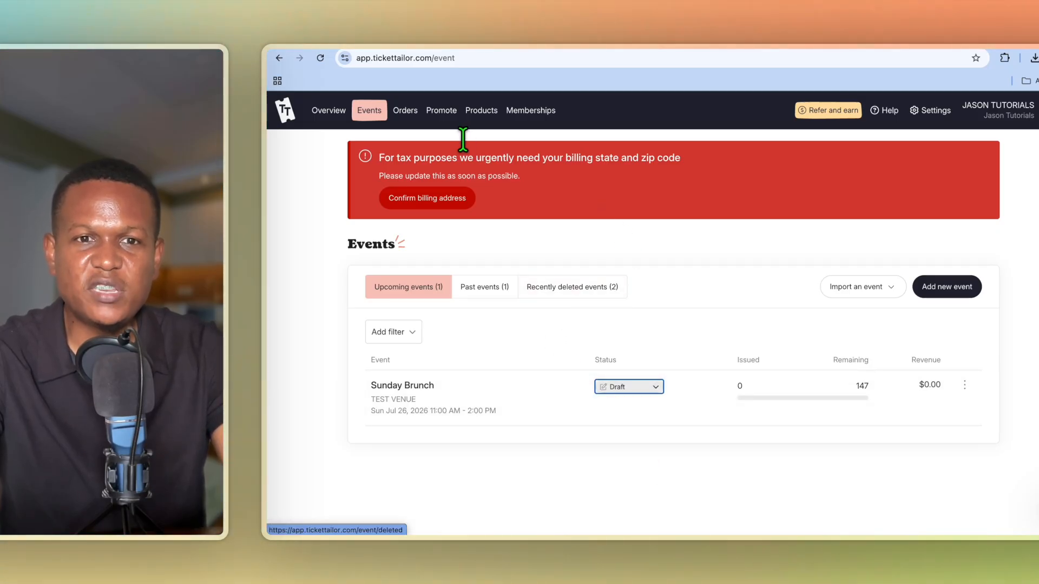
pyautogui.click(448, 115)
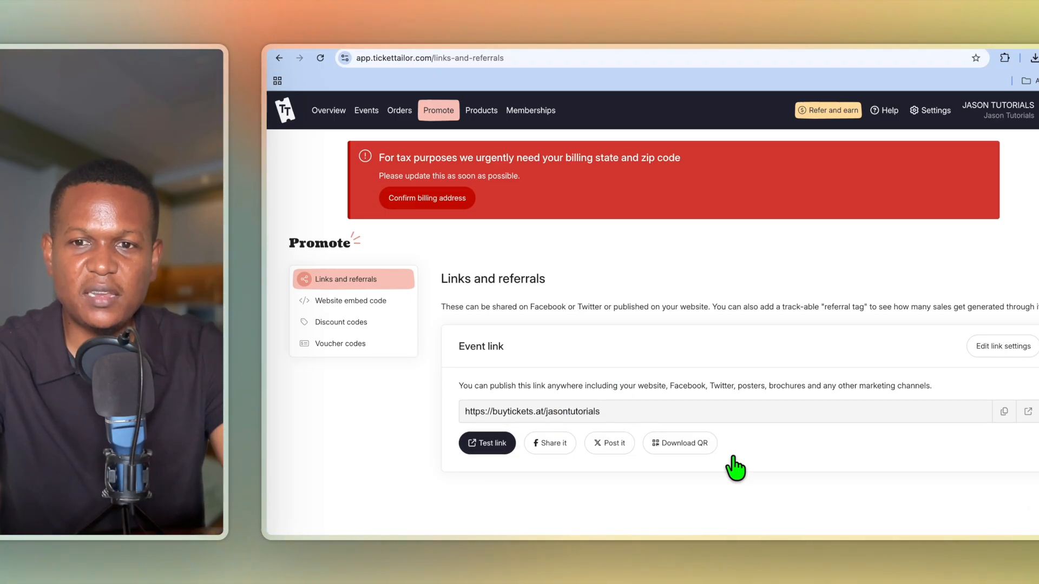
# View the Website embed code and Discount codes pages, then open the Orders sales report.
pyautogui.scroll(-1, 738, 466)
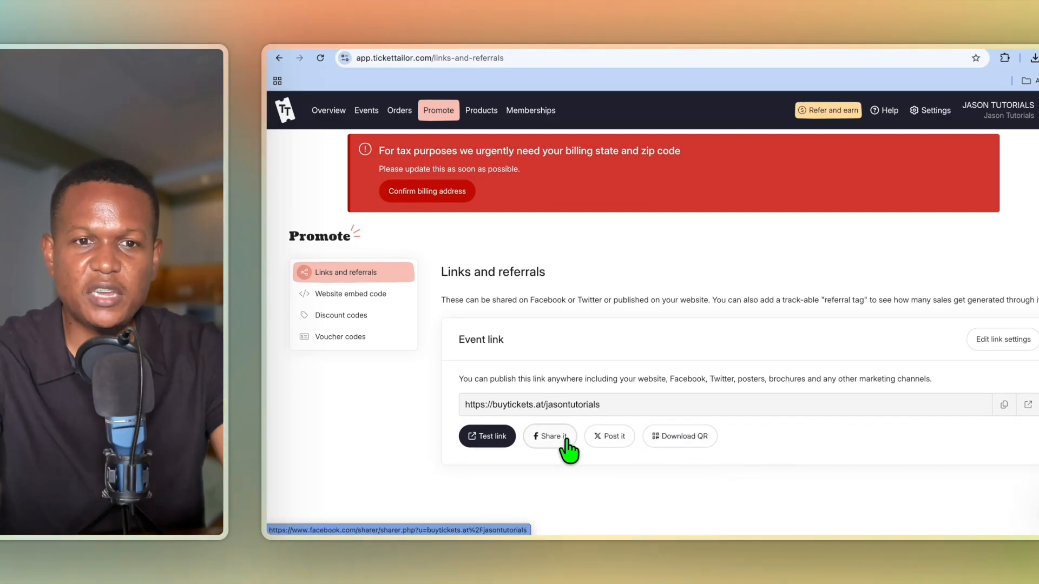
pyautogui.click(367, 297)
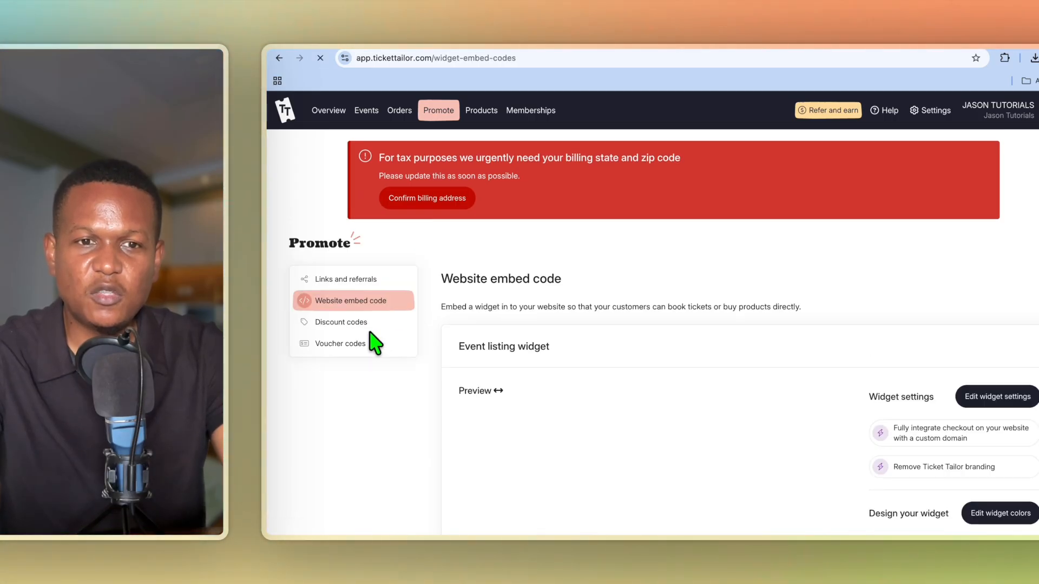
pyautogui.click(361, 328)
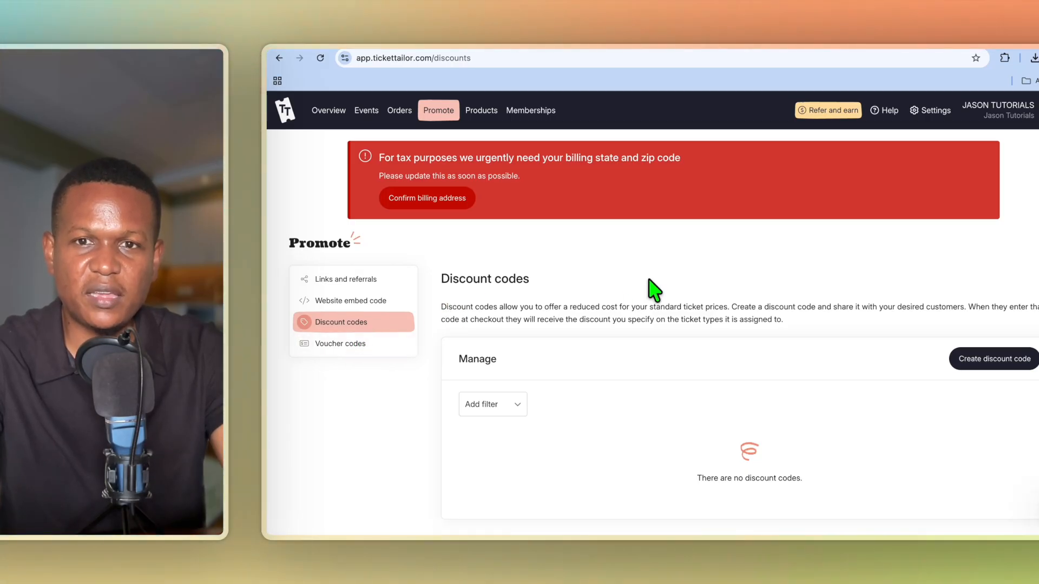
pyautogui.click(399, 113)
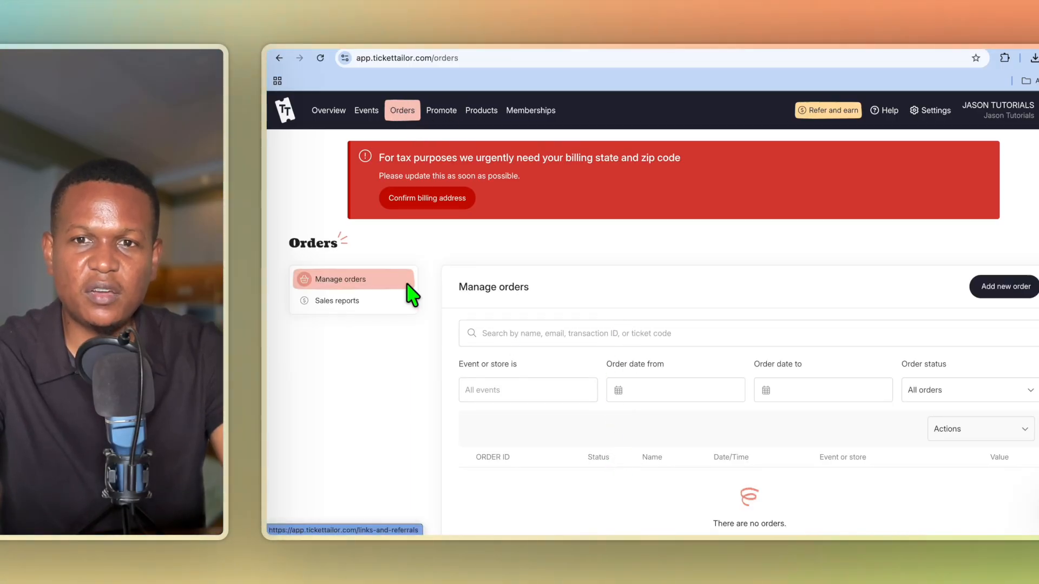
pyautogui.click(330, 302)
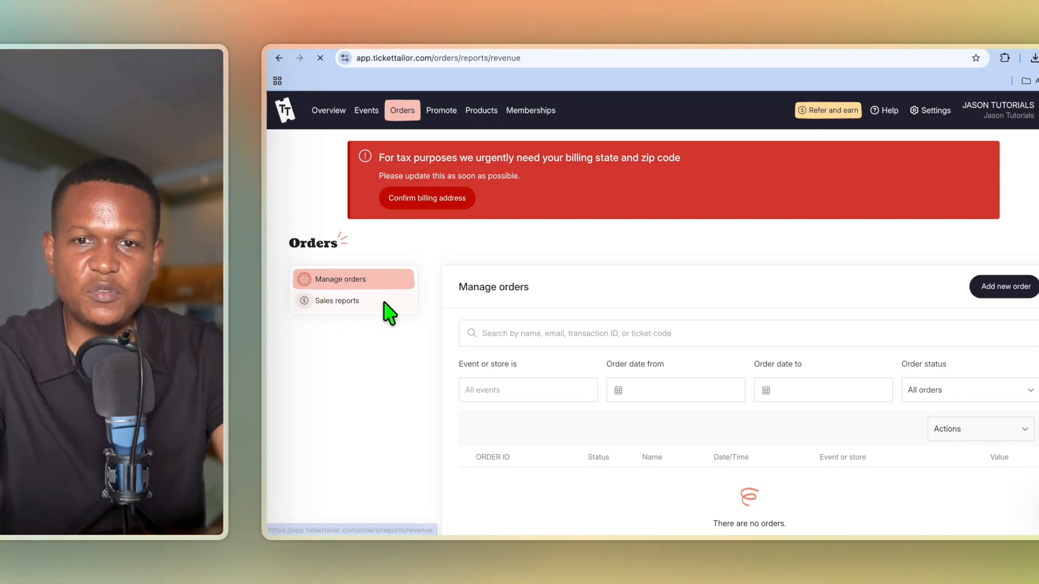